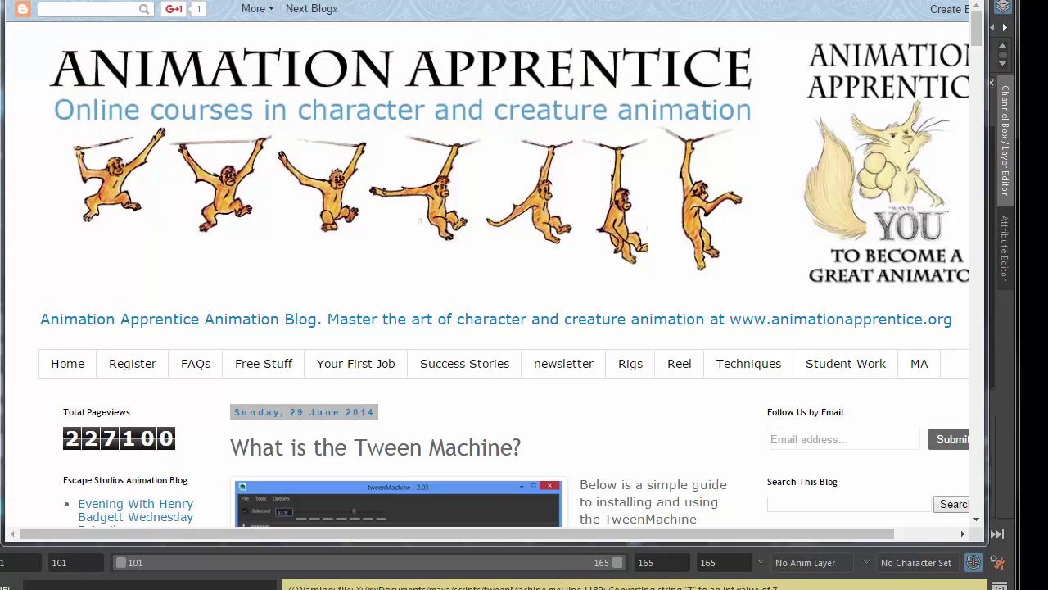
Switch from the Animation Apprentice tweenMachine post back to the Maya phone-booth scene
key(alt+Tab)
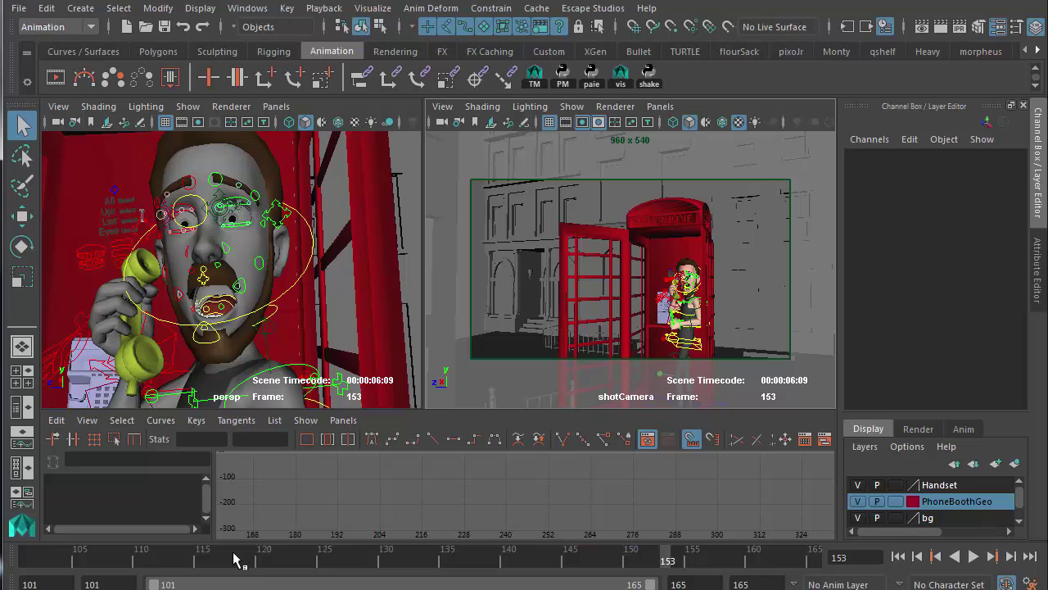
Jump to frame 104, maximize the shotCamera view, and toggle the rig controls with vis
click(71, 557)
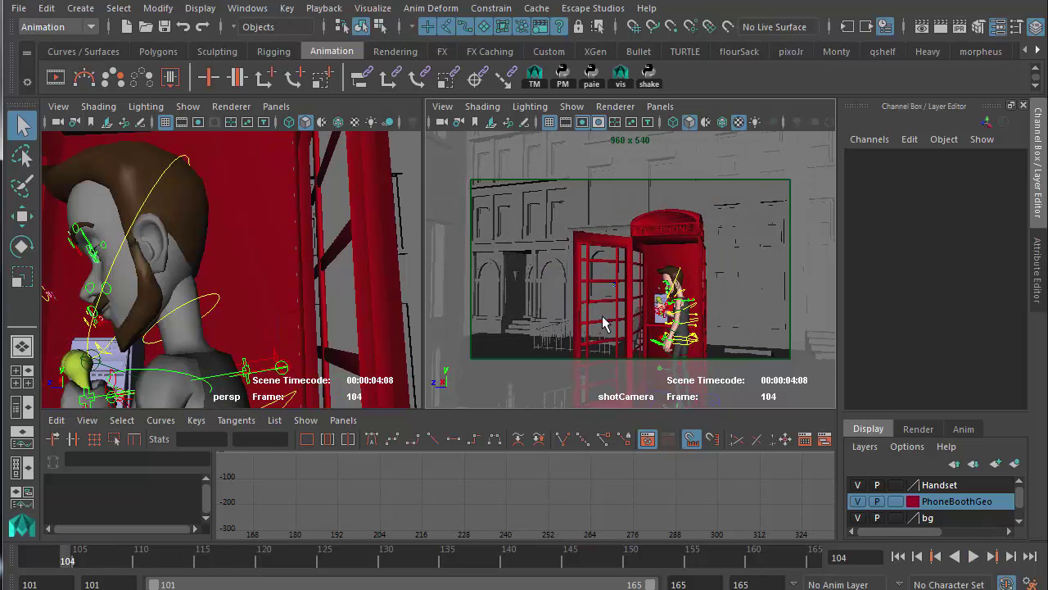
key(space)
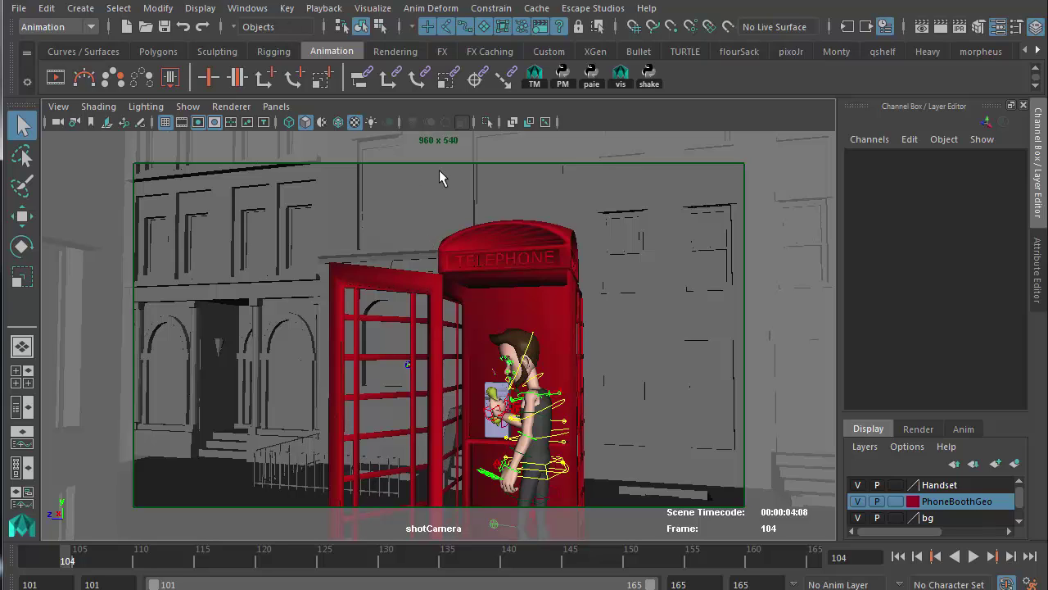
click(620, 75)
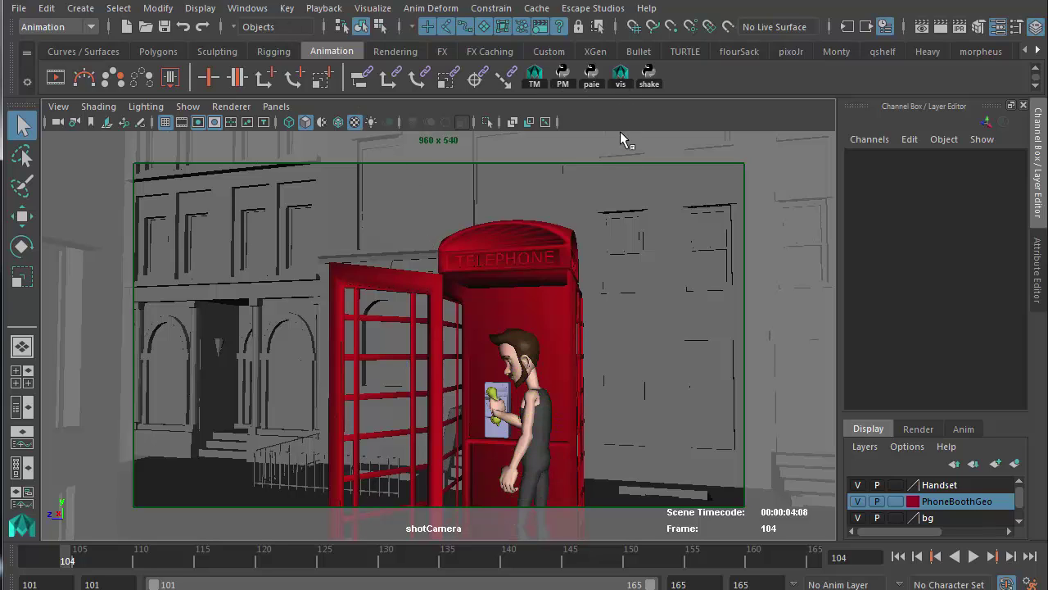
click(621, 78)
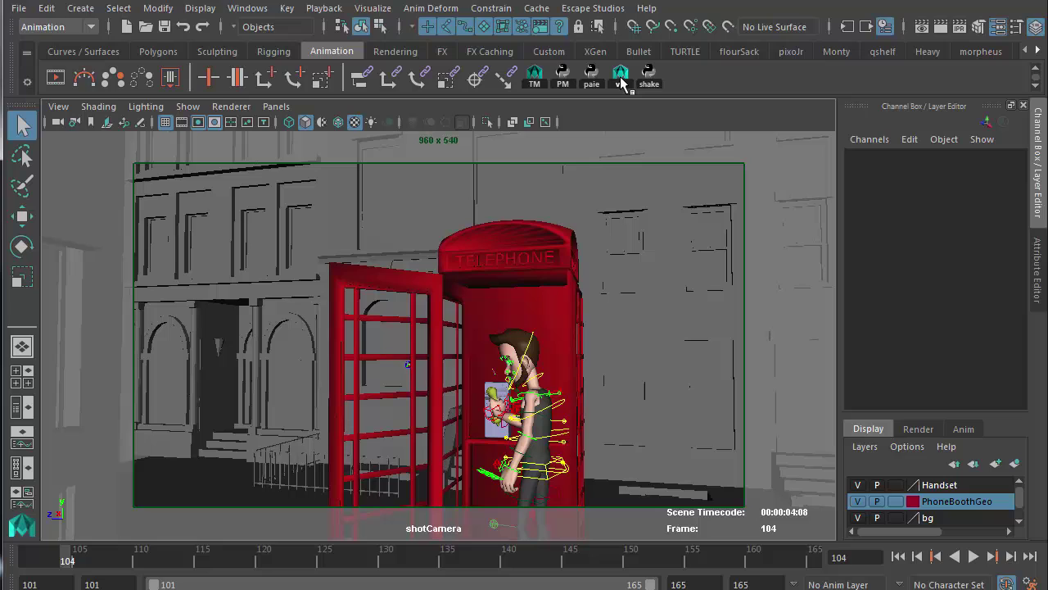
click(621, 79)
click(621, 78)
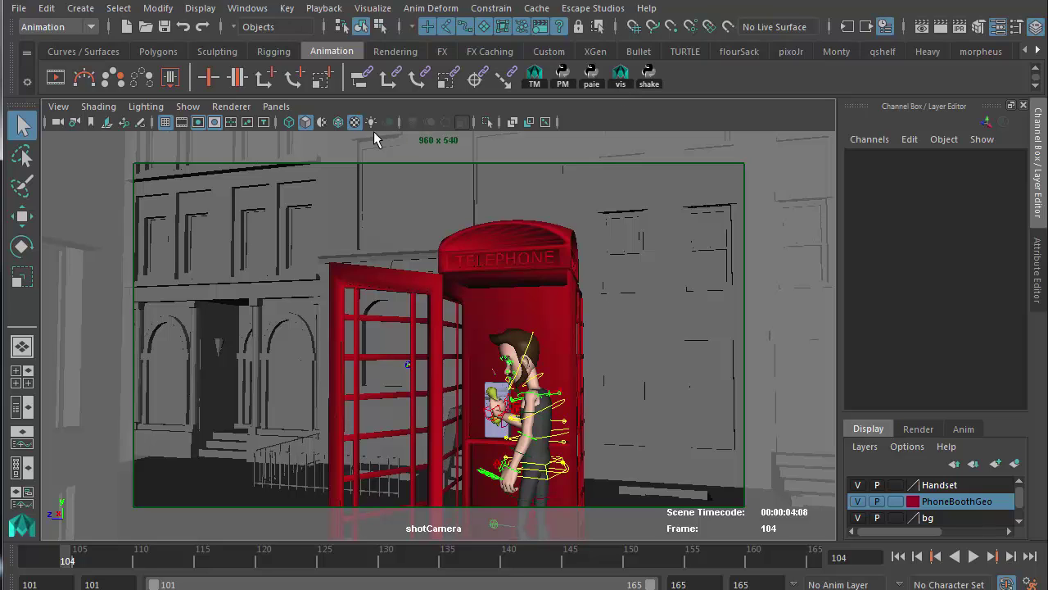
Turn NURBS Curves display off and back on, then leave the rig controls hidden
click(188, 108)
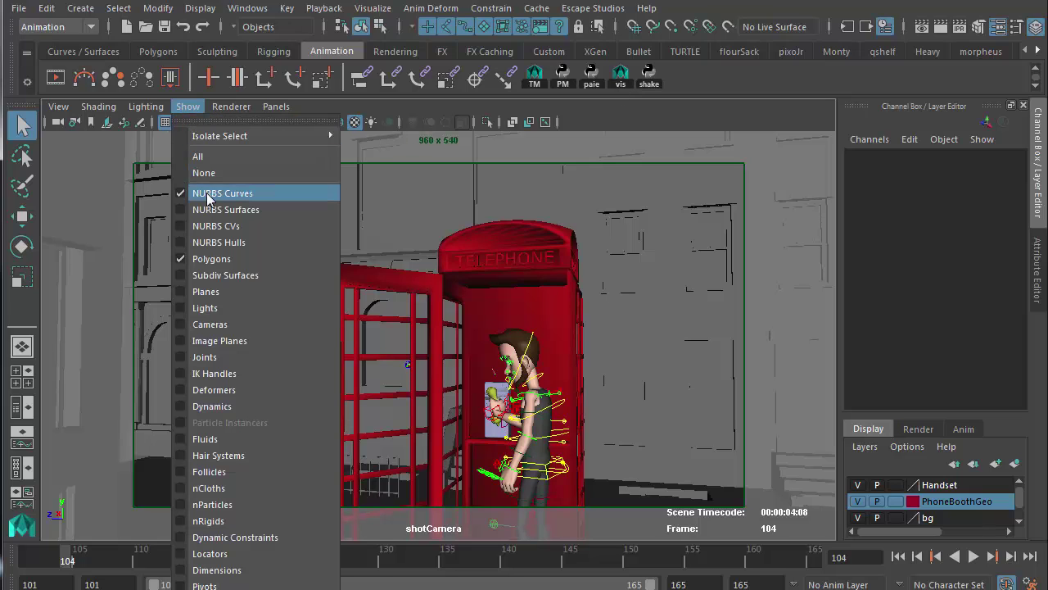
click(207, 195)
click(198, 110)
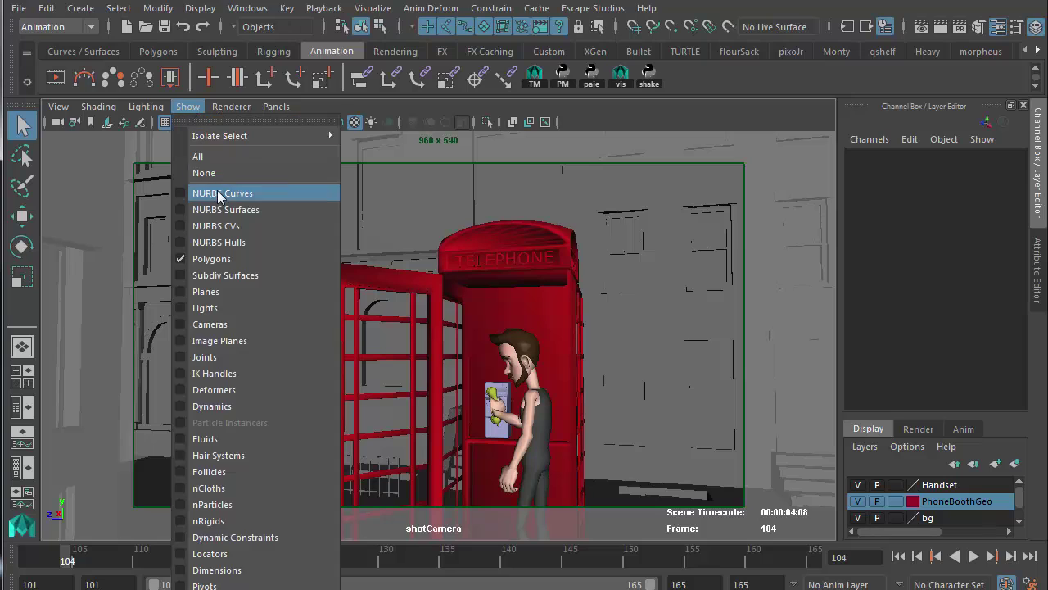
click(219, 194)
click(621, 78)
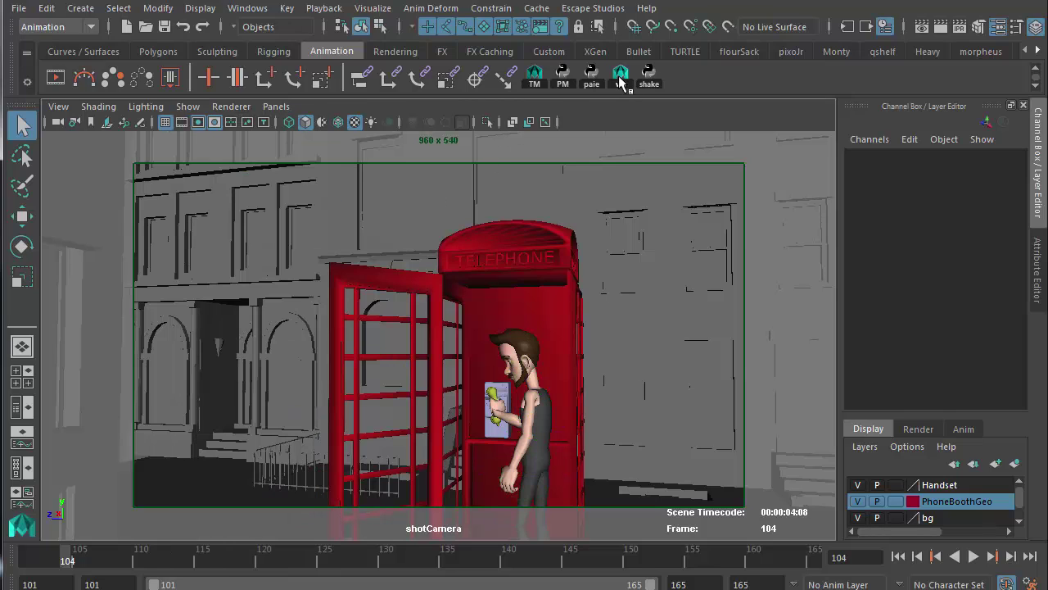
click(621, 79)
click(621, 79)
Play the shot from frame 101 several times, finally stopping on frame 154
click(30, 557)
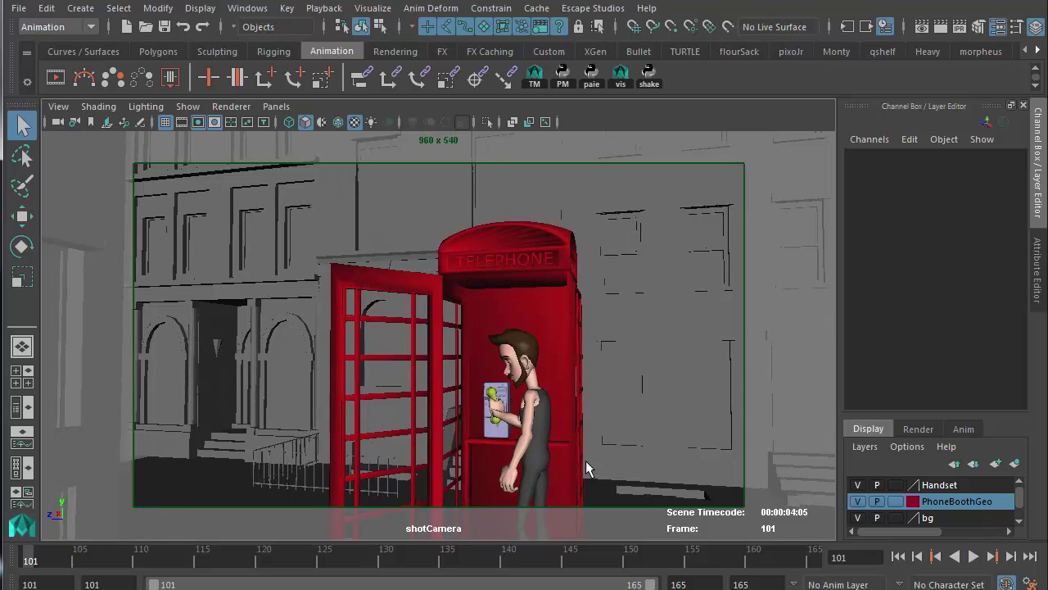
click(974, 556)
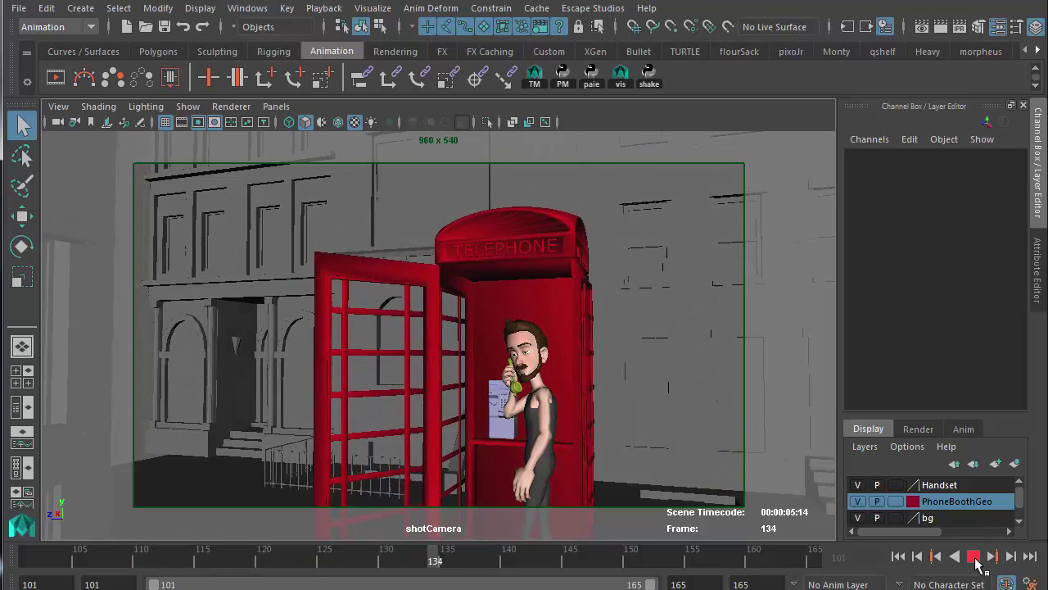
click(974, 556)
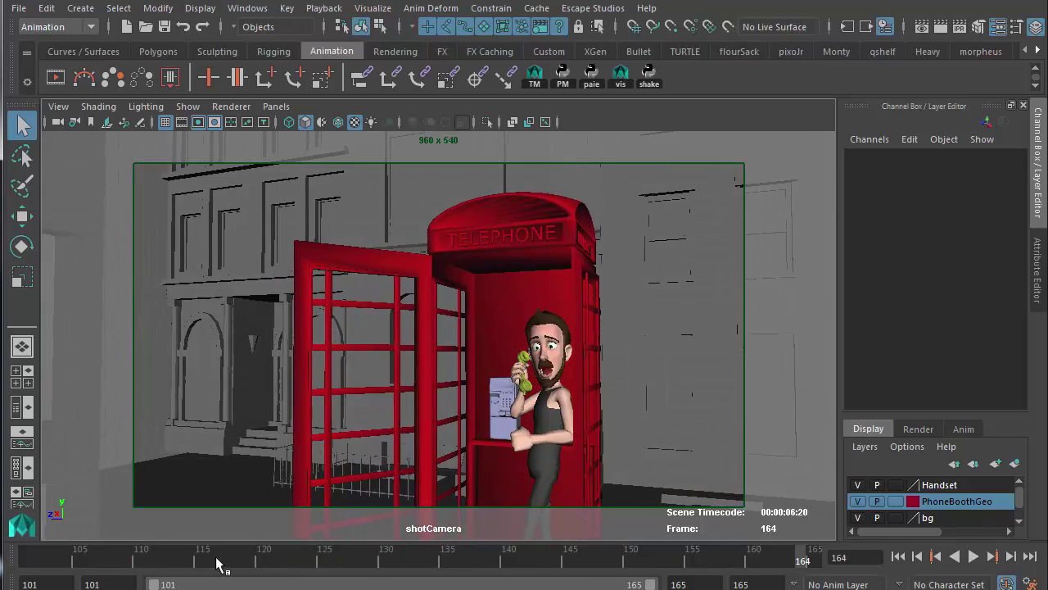
key(alt+v)
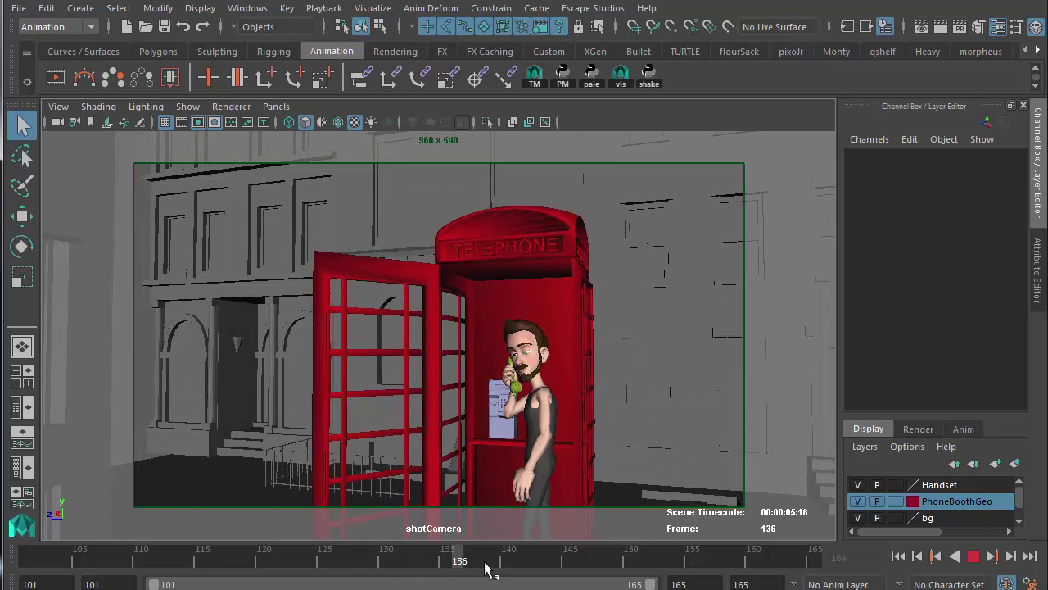
key(alt+v)
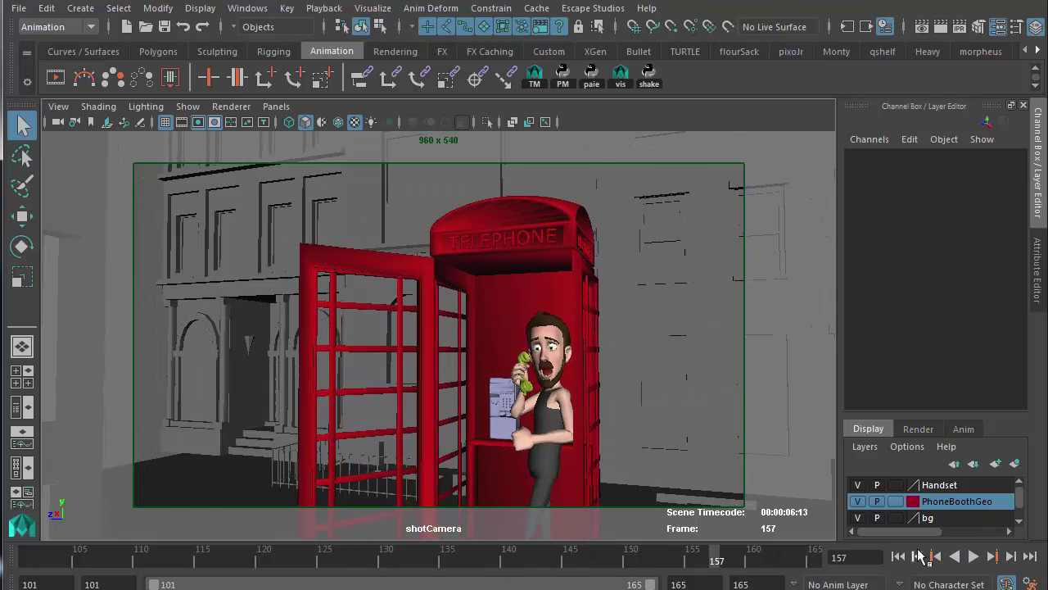
click(973, 557)
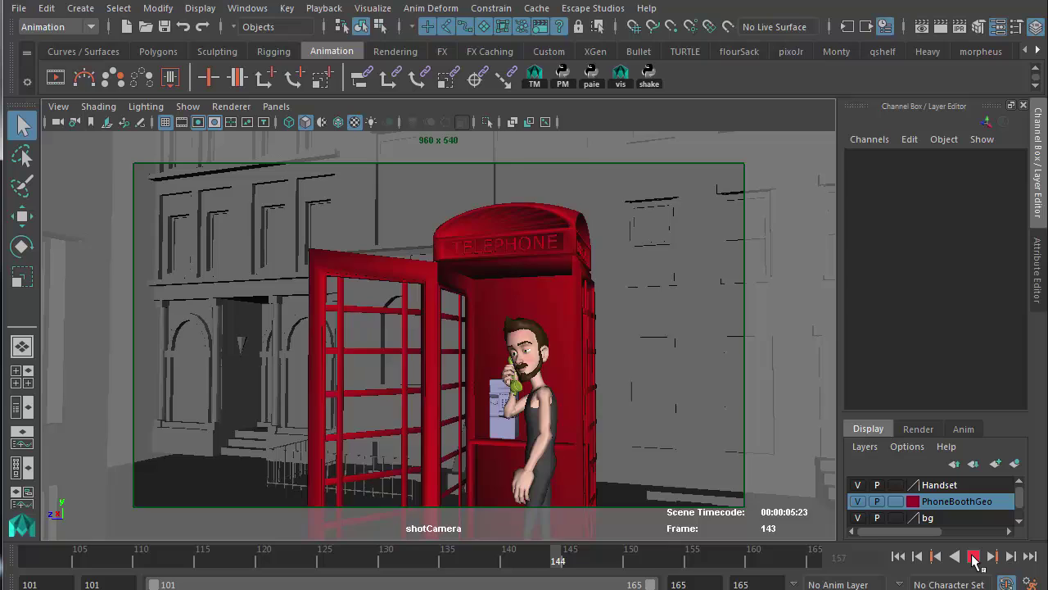
click(973, 557)
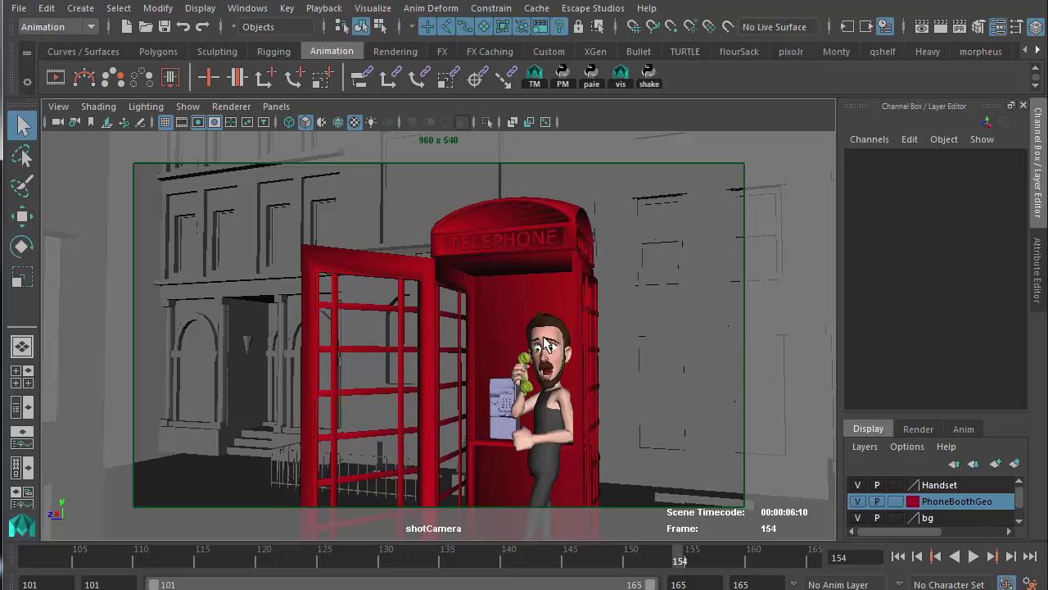
Restore the three-panel layout and turn off visibility of the bg layer's buildings
key(space)
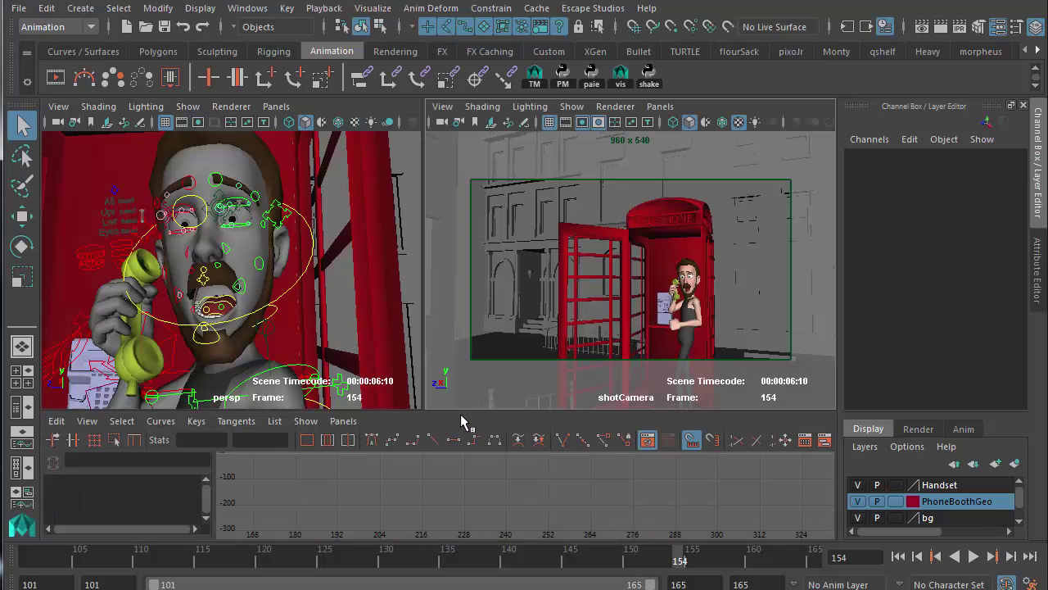
alt+right_drag(346, 350, 258, 341)
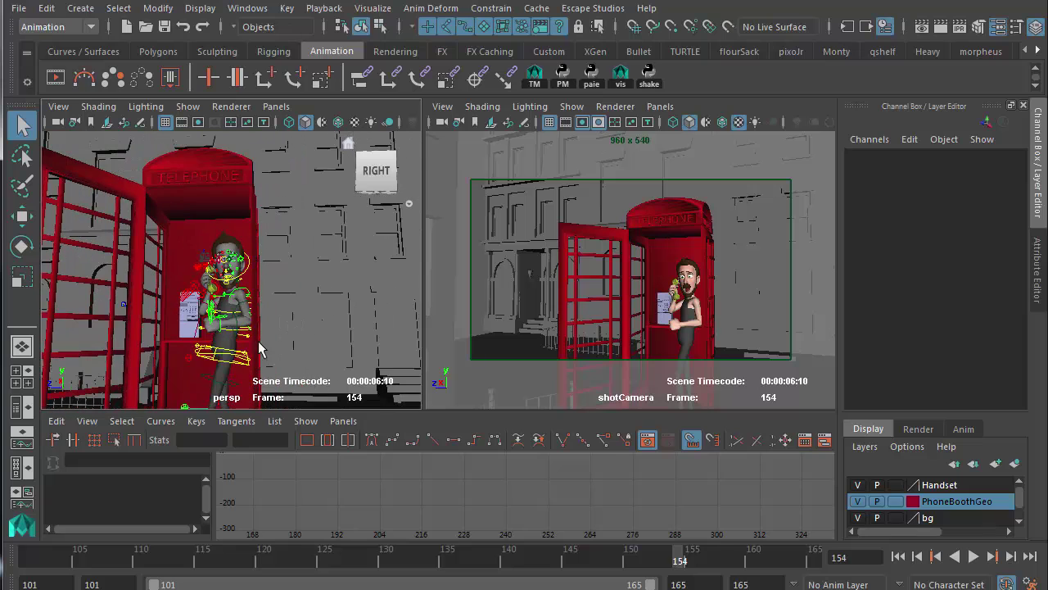
click(857, 517)
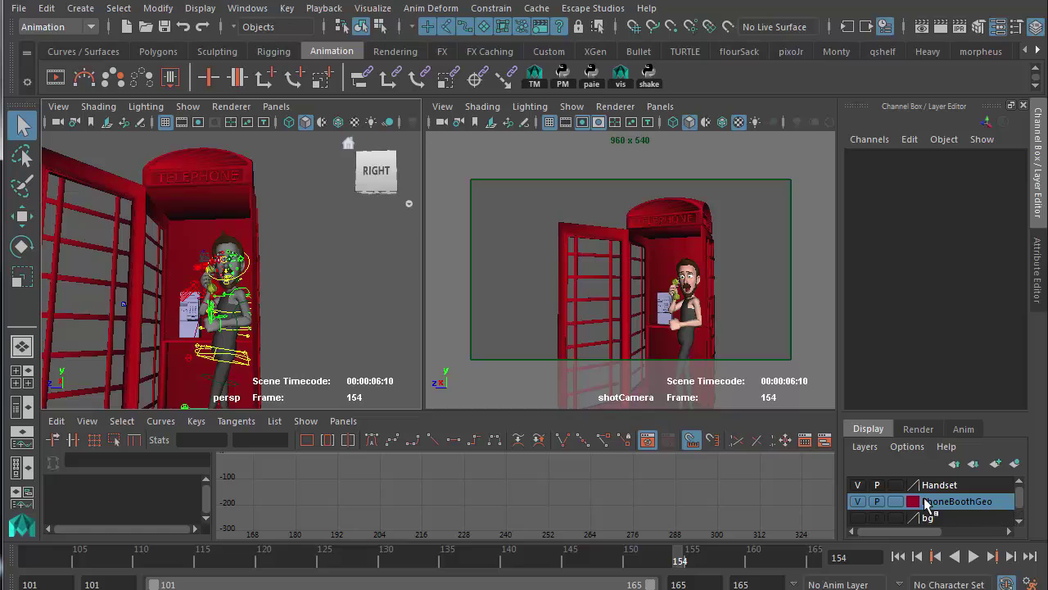
alt+drag(403, 315, 352, 336)
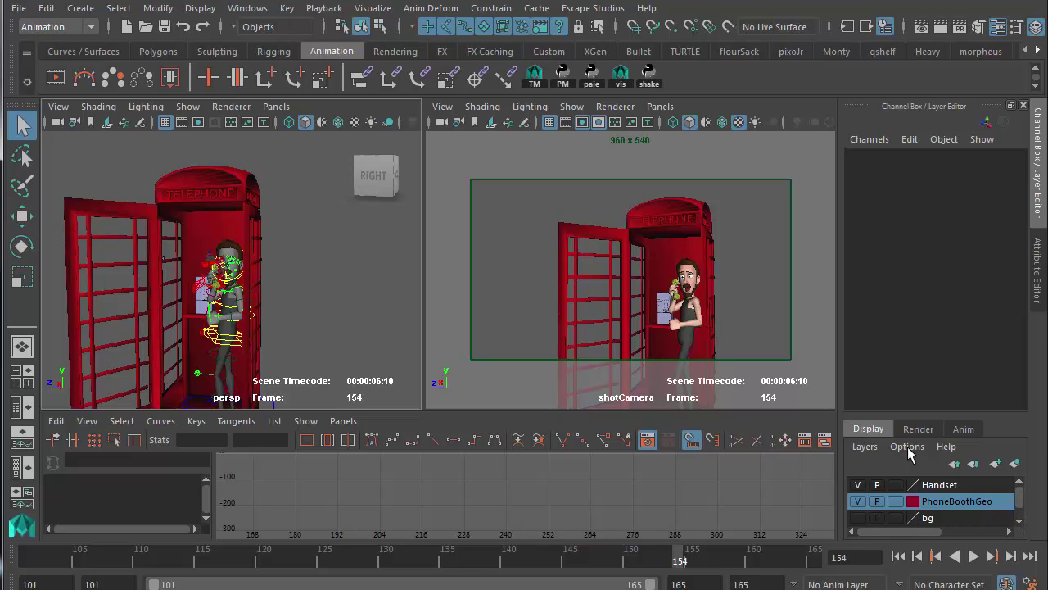
click(247, 8)
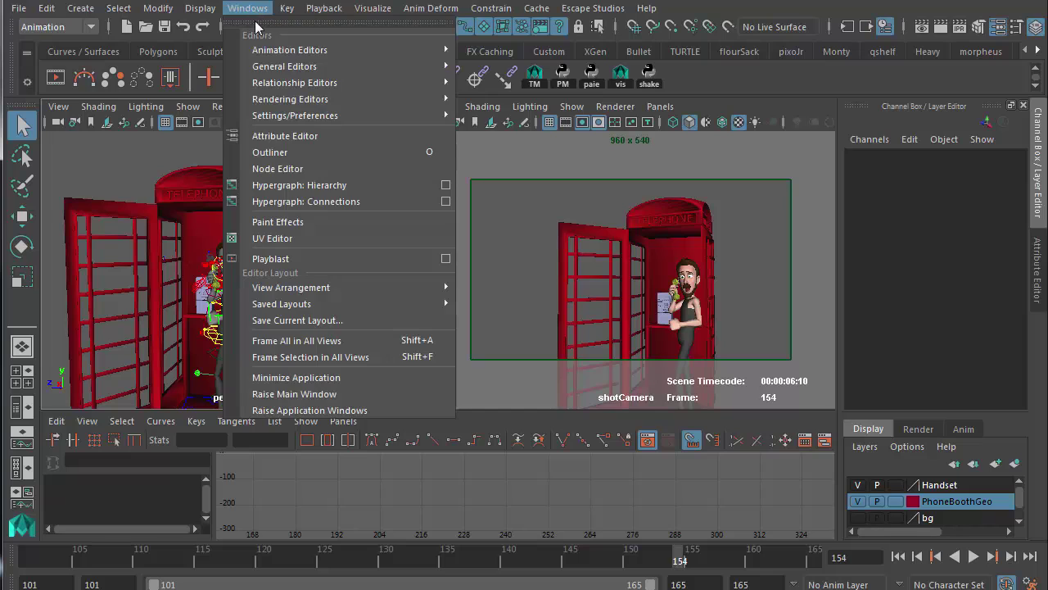
Select PhoneBooth in the Outliner and add it to the hidden bg layer
click(271, 151)
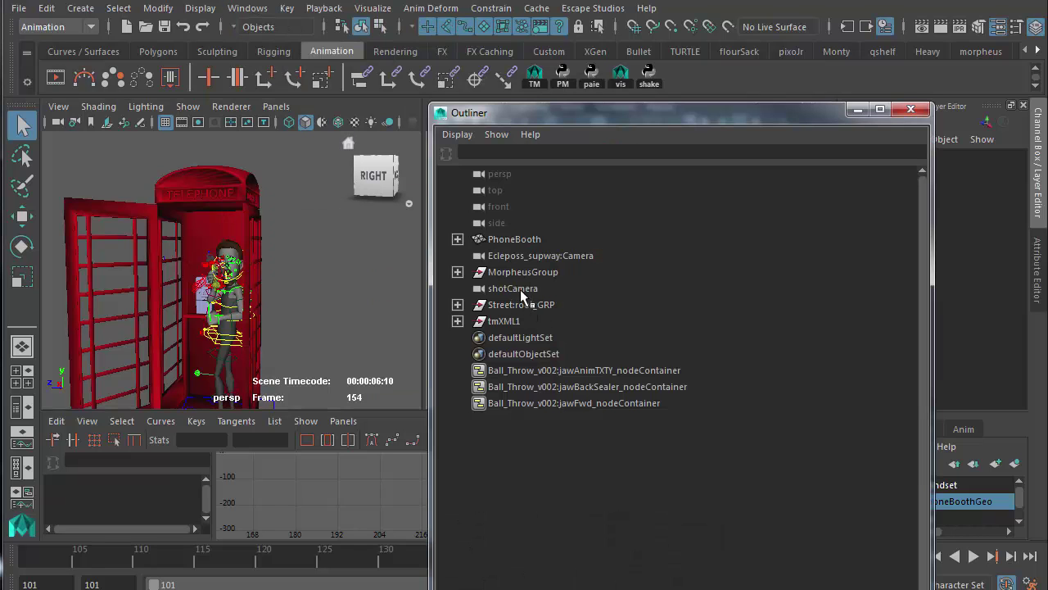
click(524, 240)
click(857, 111)
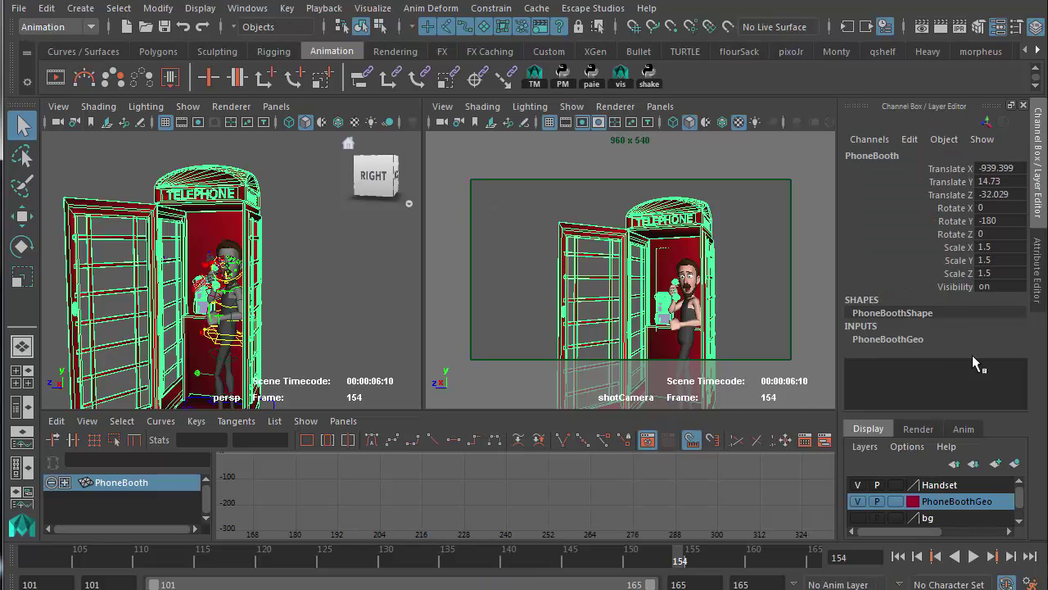
click(942, 513)
right_click(944, 517)
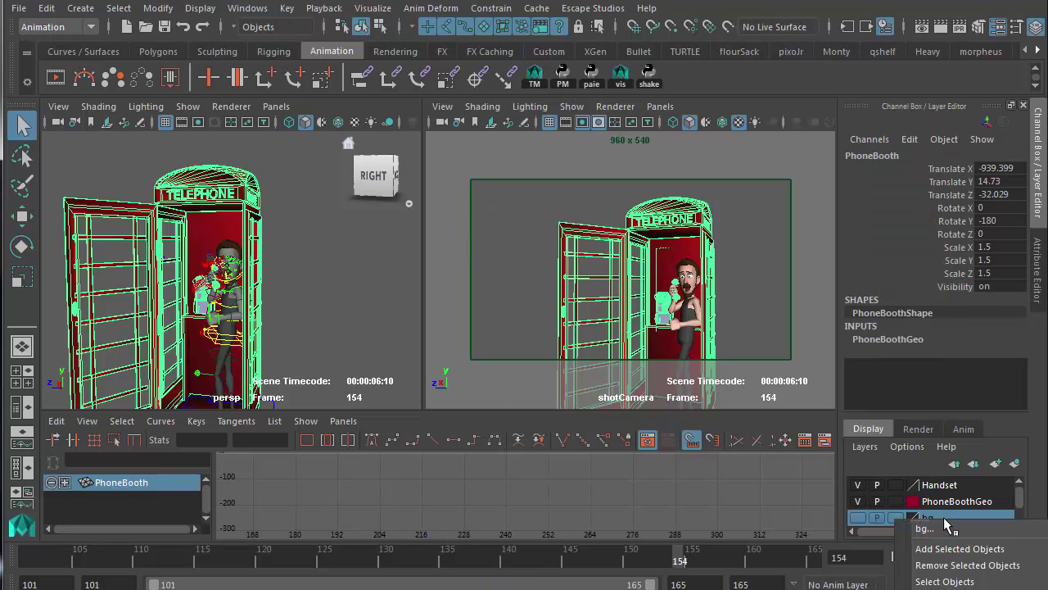
click(950, 551)
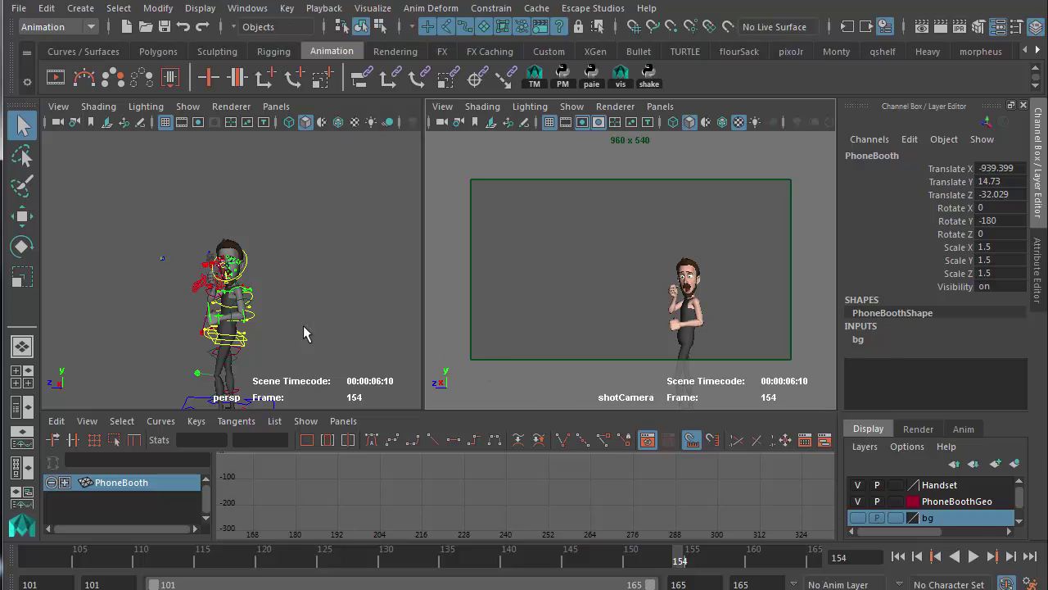
Hide the rig controls, play from frame 101, and scrub to frame 112
scroll(374, 328, up, 3)
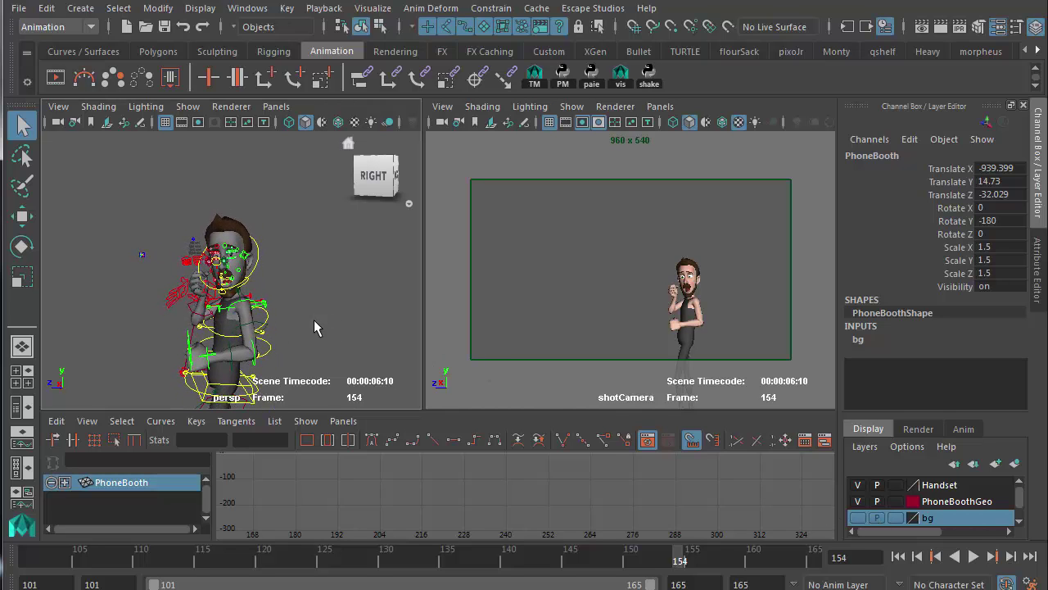
click(621, 73)
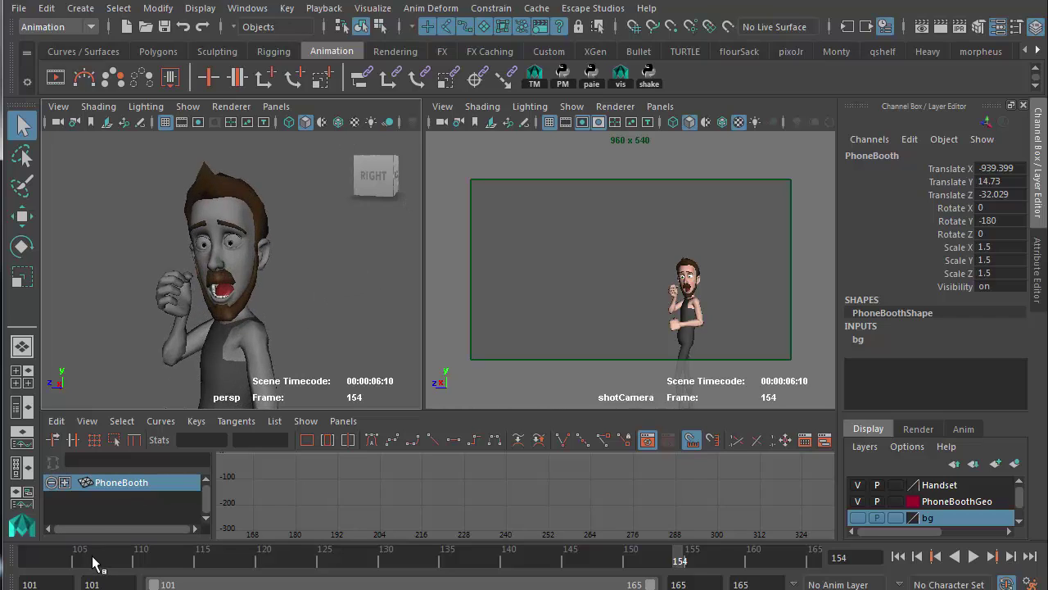
click(13, 562)
key(alt+v)
mouse_move(13, 561)
mouse_down()
mouse_move(300, 562)
mouse_move(165, 562)
mouse_up()
scroll(283, 344, down, 8)
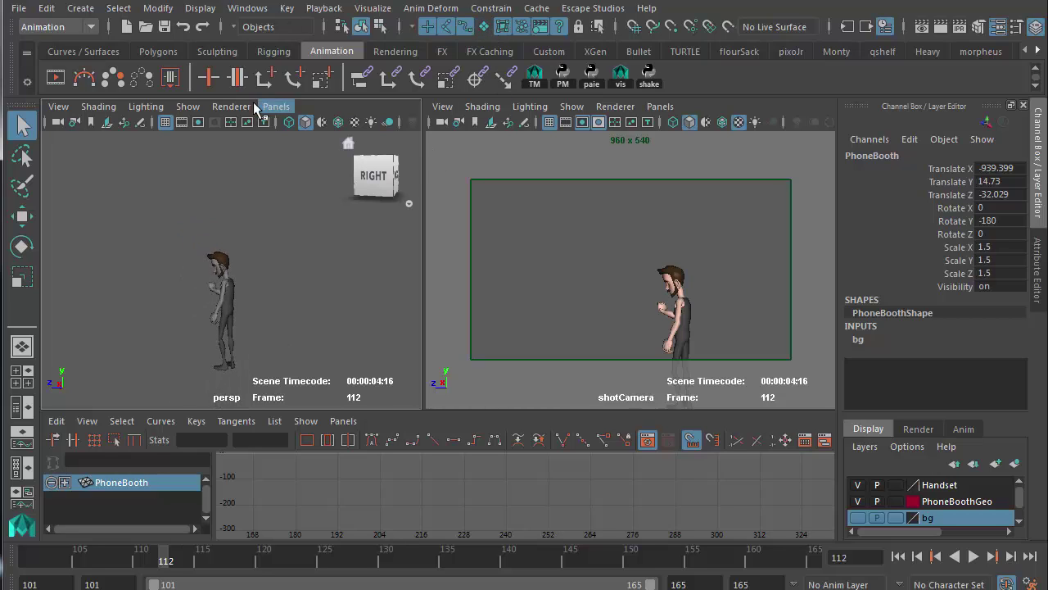
Show the rig controls, select the rig, frame its Graph Editor curves, and rewind to 101
click(620, 75)
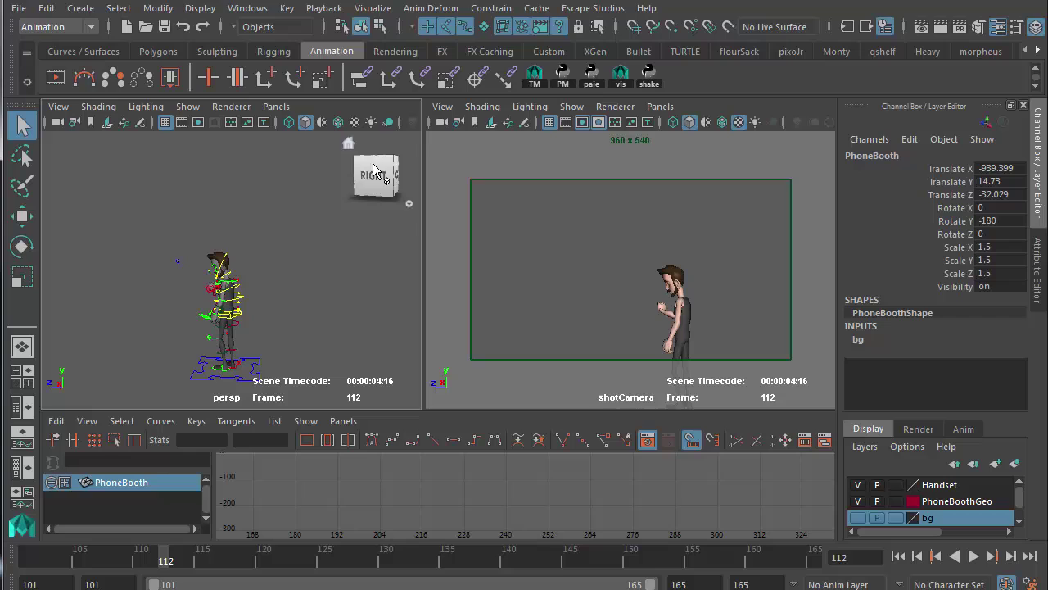
click(256, 334)
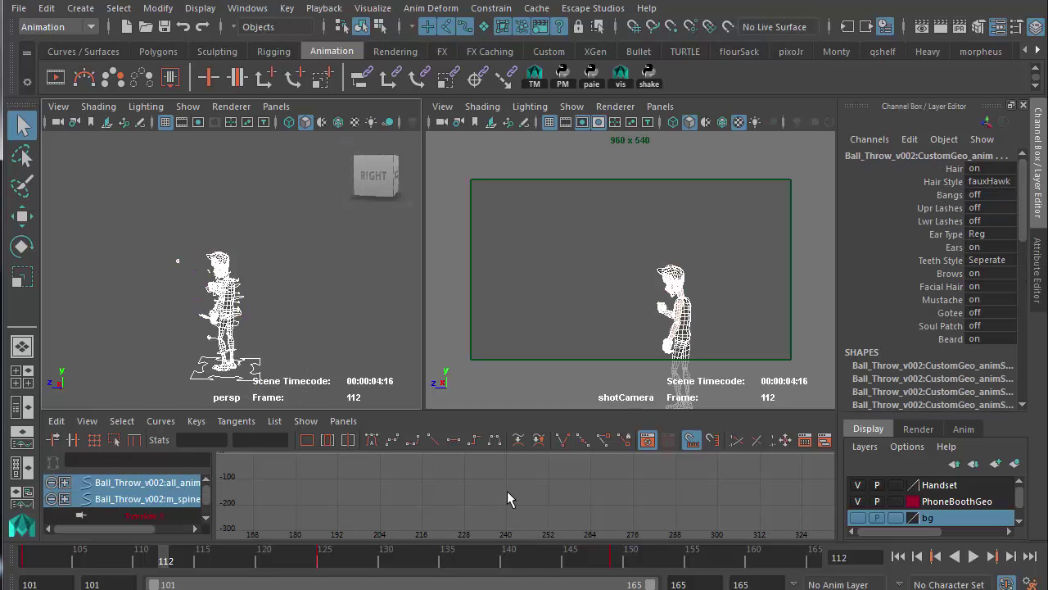
key(f)
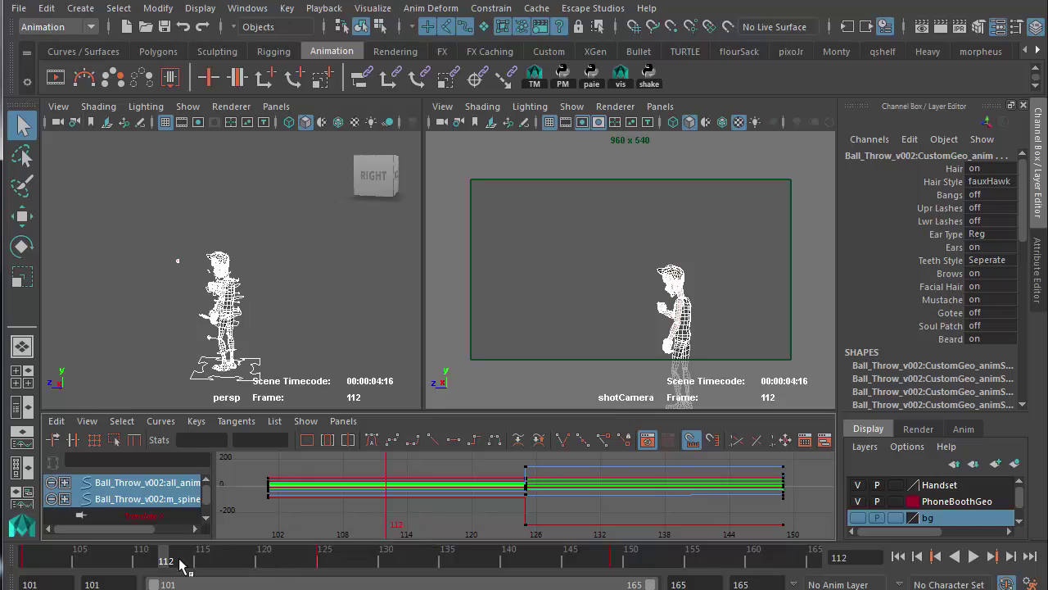
click(154, 565)
mouse_move(128, 567)
mouse_down()
mouse_move(2, 571)
mouse_move(620, 560)
mouse_up()
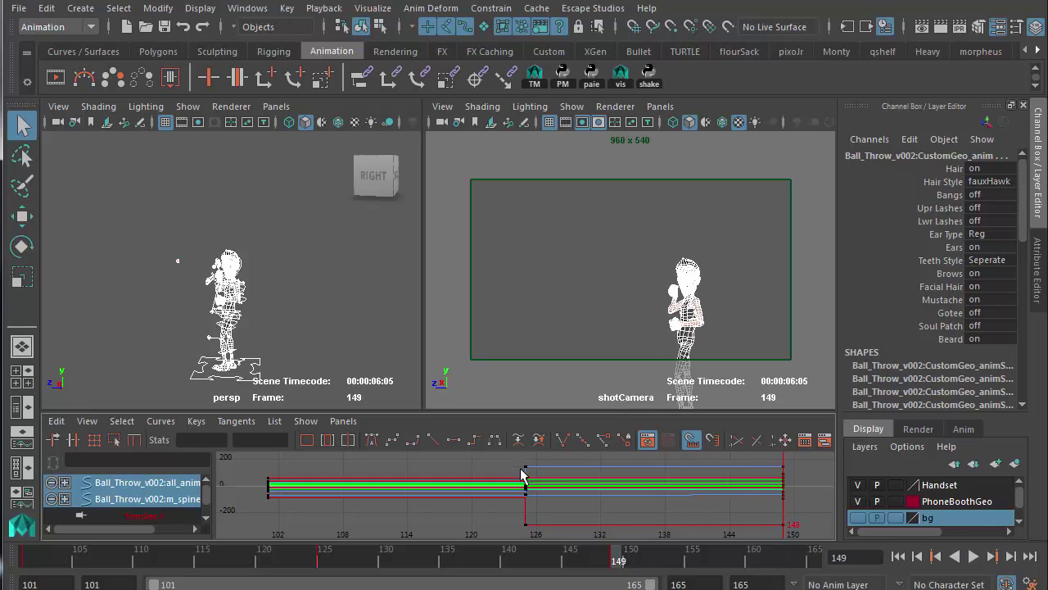
Play the stepped blocking in the full shotCamera view, then select the rig and all its keys
key(space)
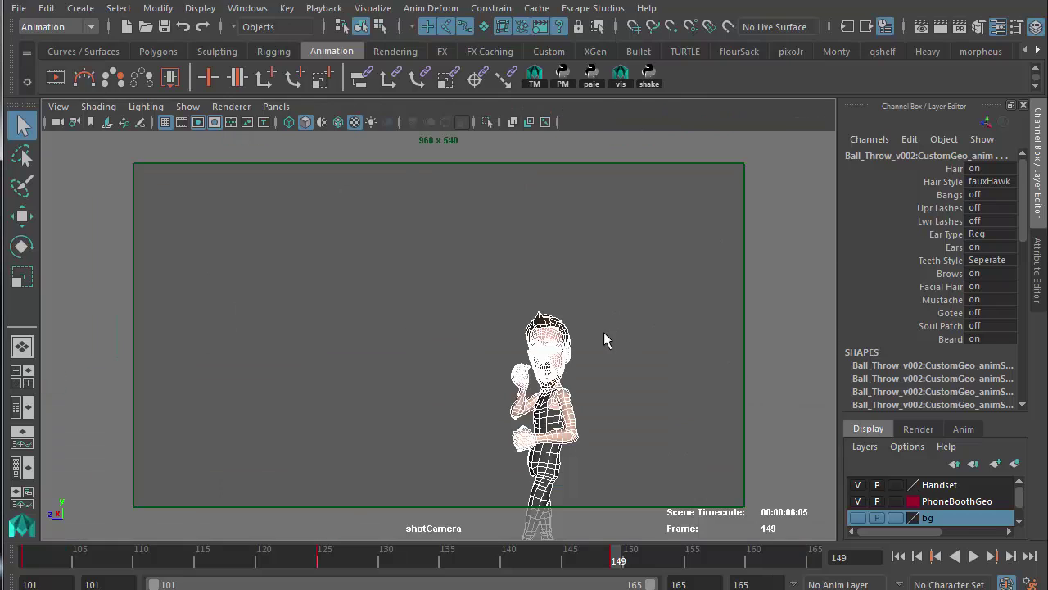
click(604, 332)
key(6)
click(973, 555)
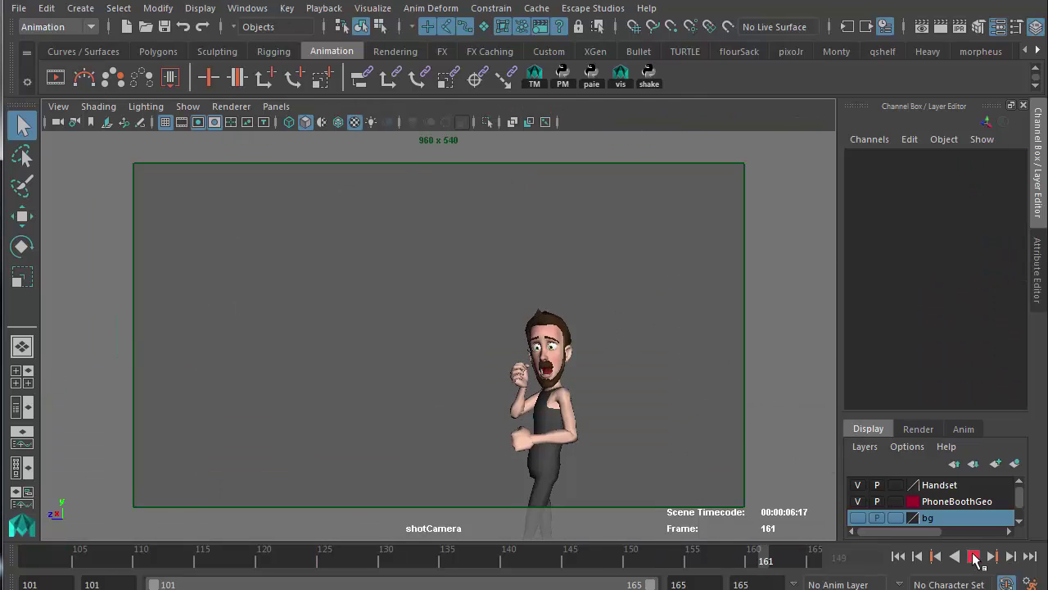
key(space)
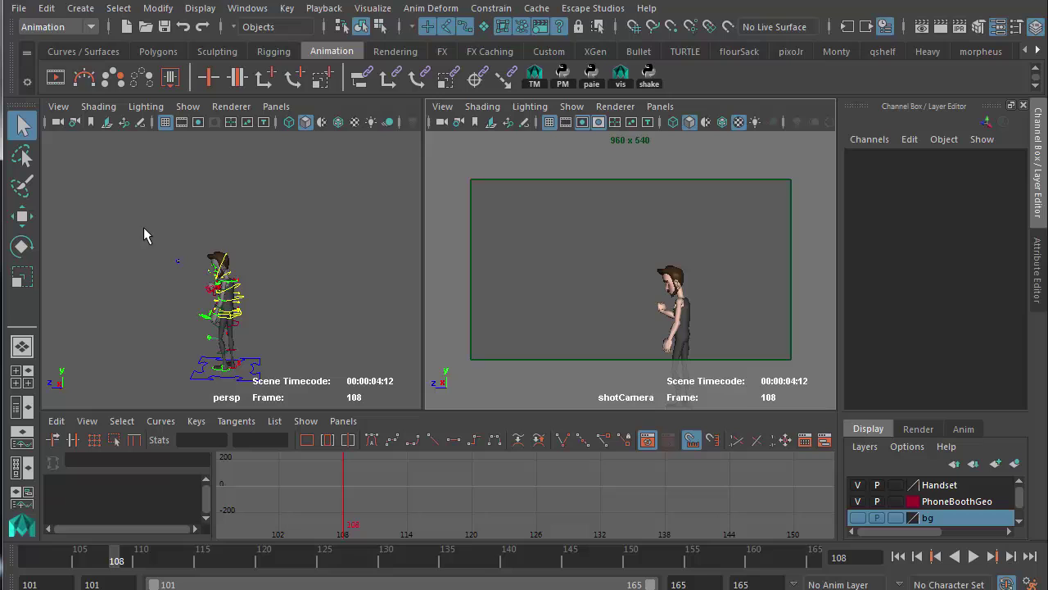
drag(143, 227, 303, 395)
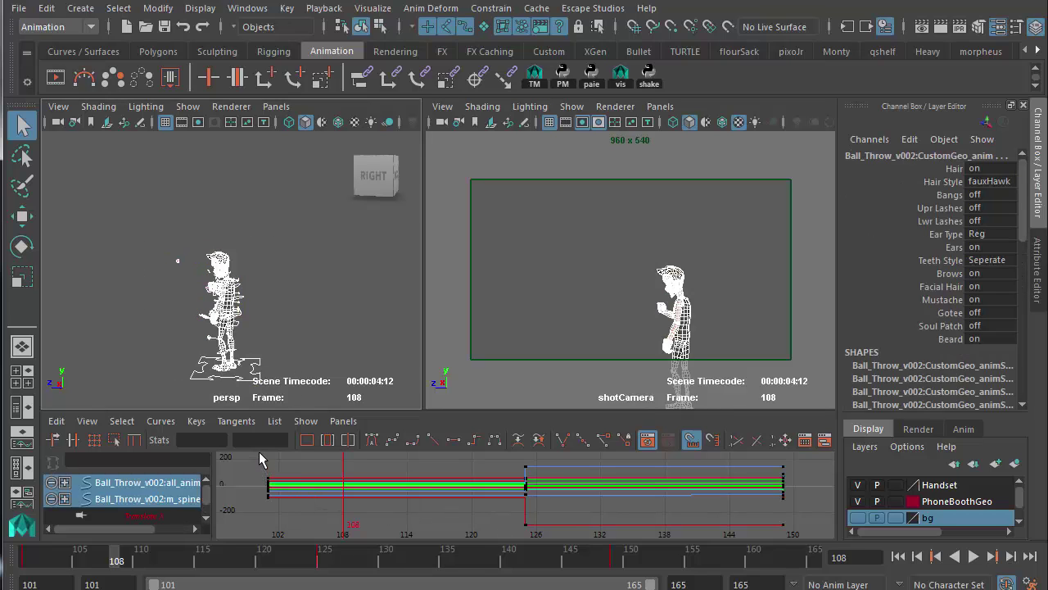
drag(258, 459, 799, 536)
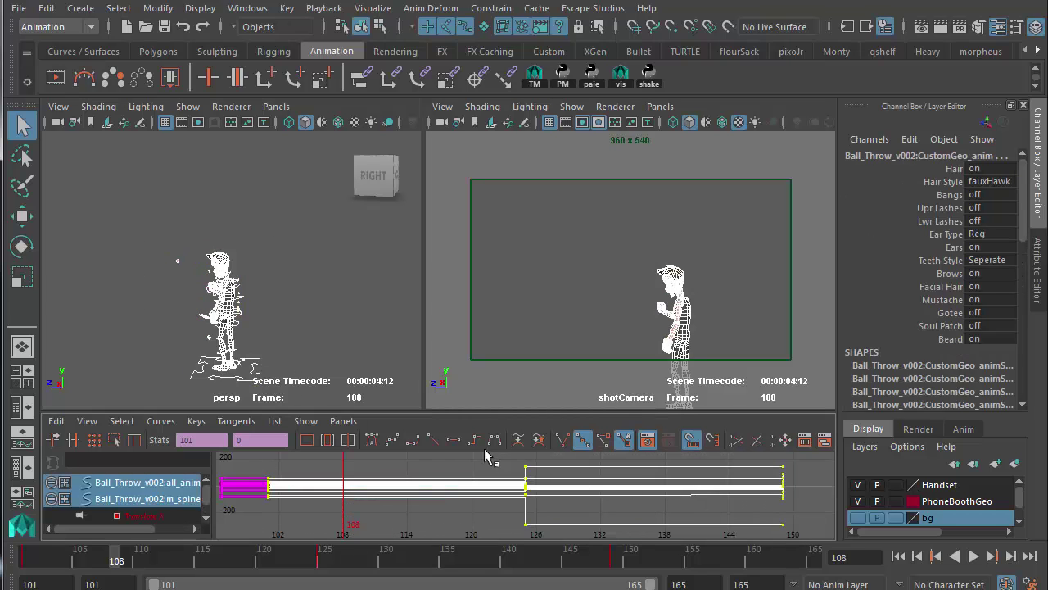
Set the selected keys to spline tangents and play the smoothed motion to frame 146
click(411, 440)
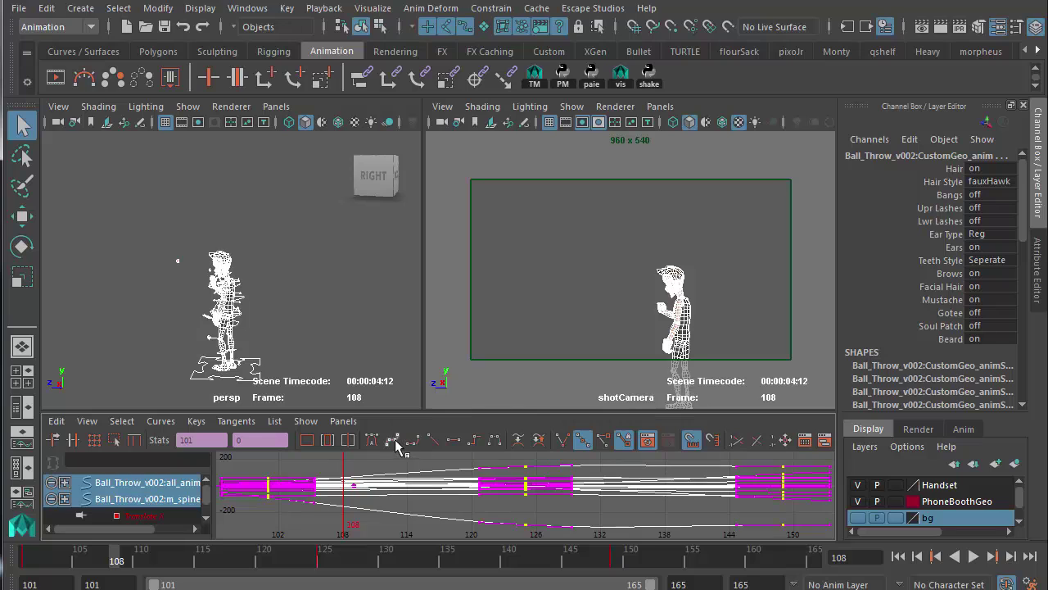
key(space)
click(625, 320)
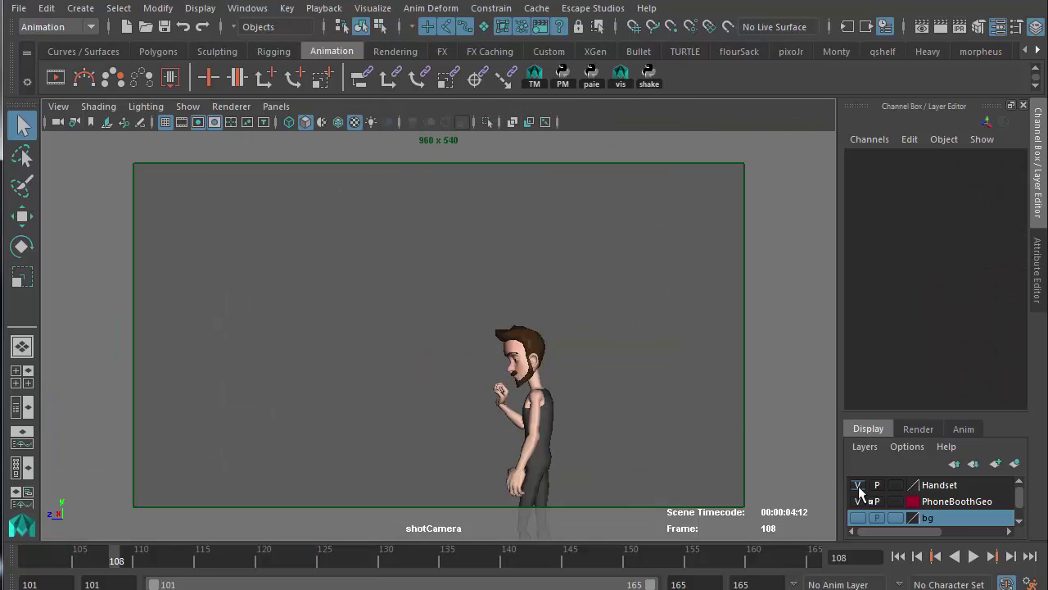
click(974, 557)
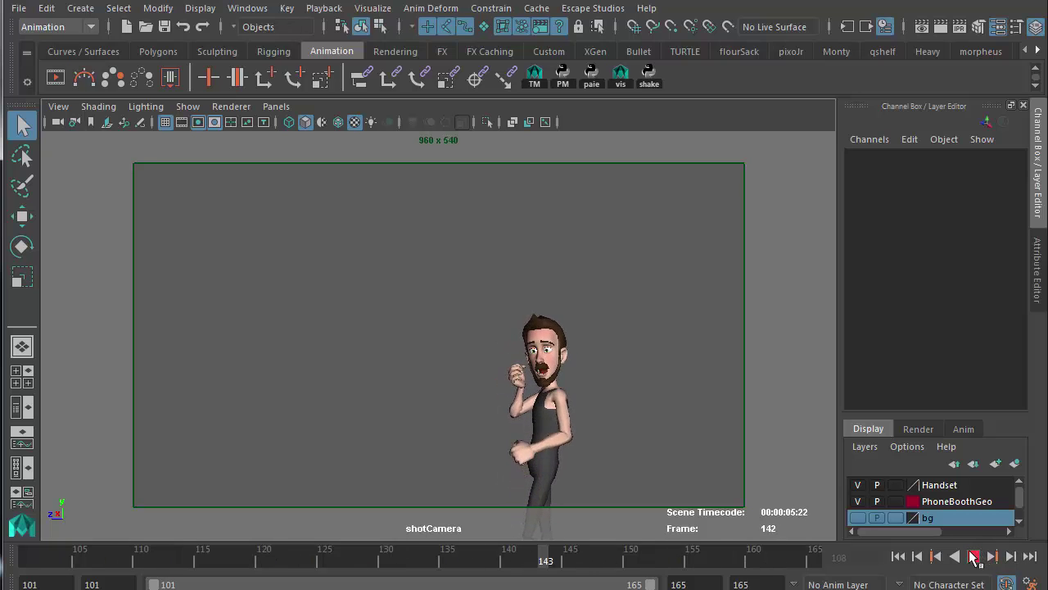
click(974, 557)
Undo the spline tangents to restore stepped keys and reframe the character in persp
key(space)
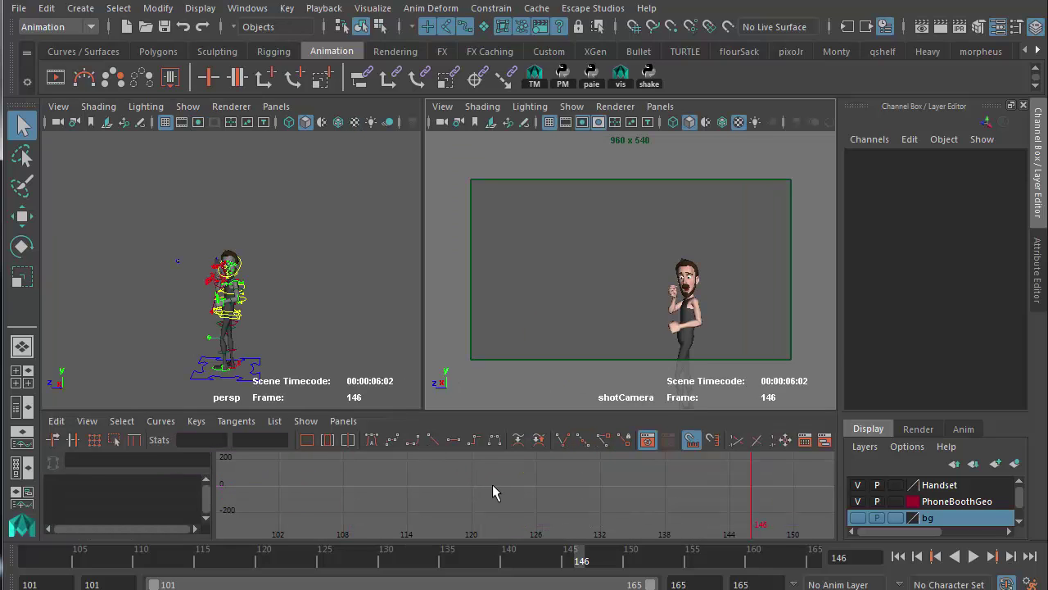
key(ctrl+a)
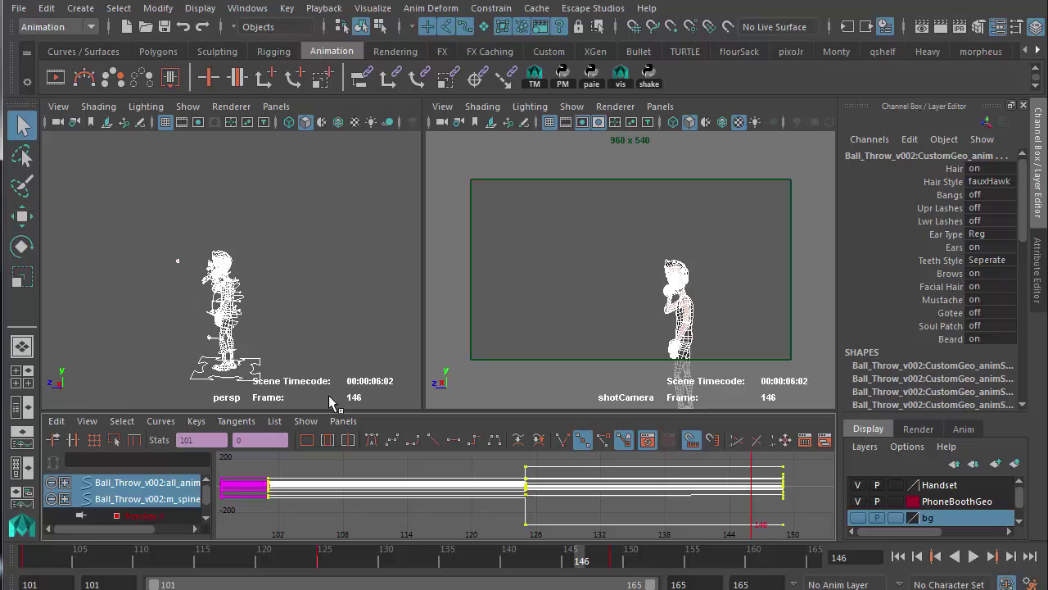
alt+drag(235, 332, 274, 328)
alt+middle_drag(274, 328, 281, 265)
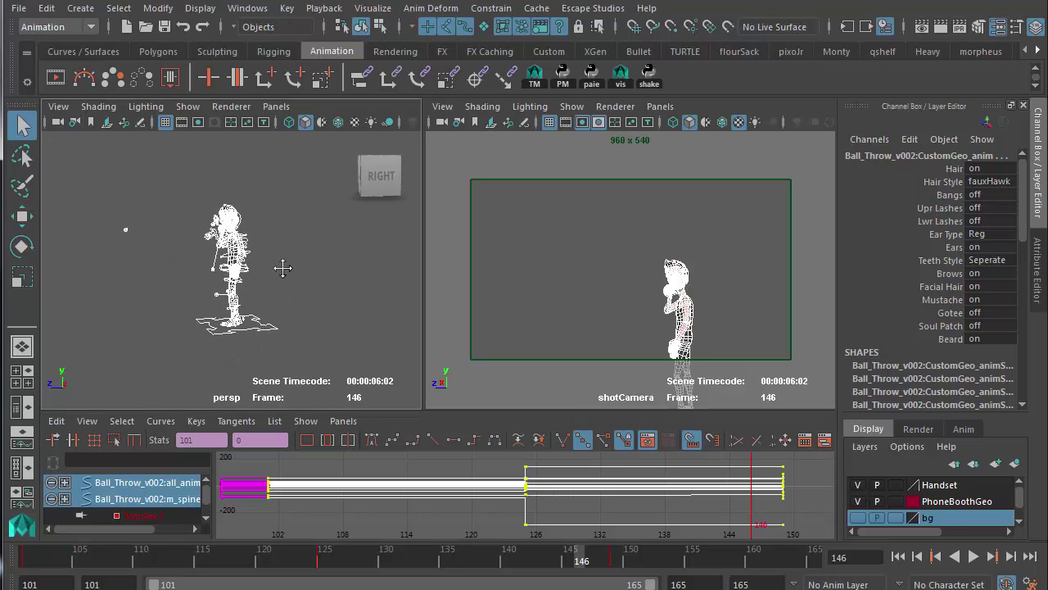
alt+right_drag(276, 273, 328, 303)
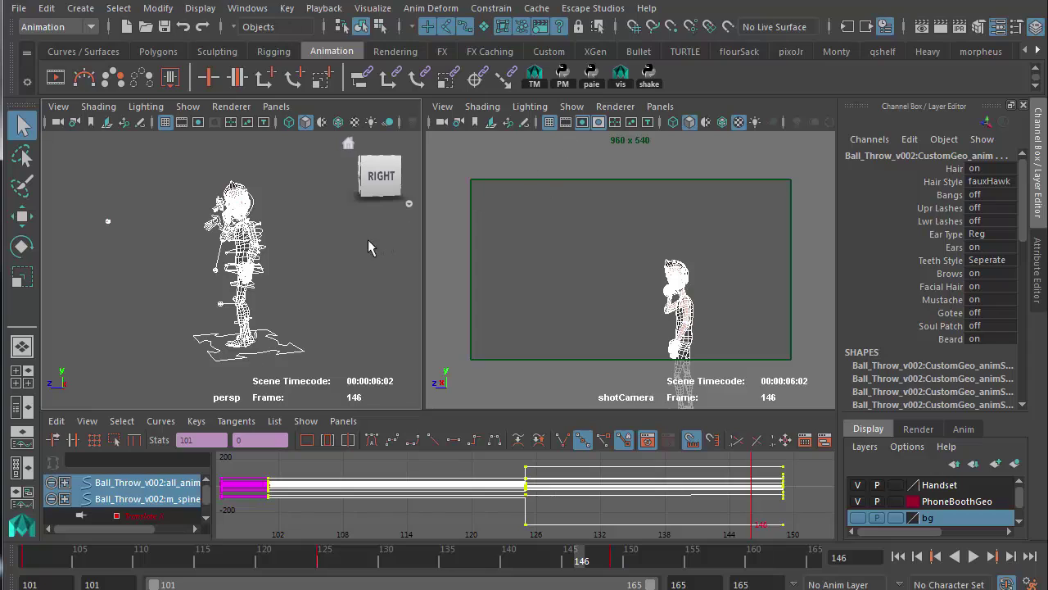
Open tweenMachine from the TM shelf button, dock it beside the viewports, and switch to the blog
click(535, 84)
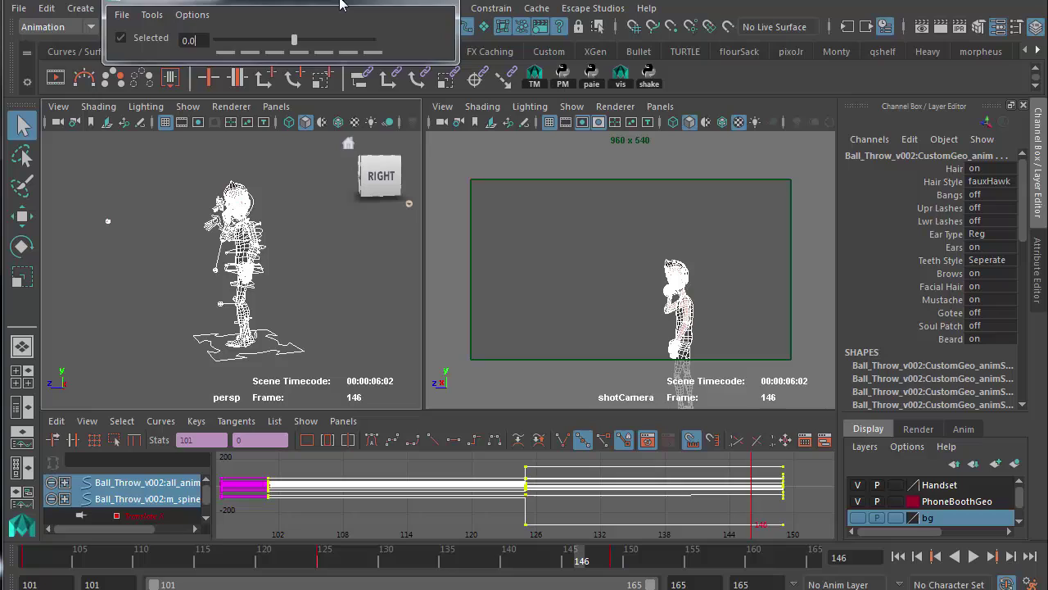
drag(348, 16, 318, 46)
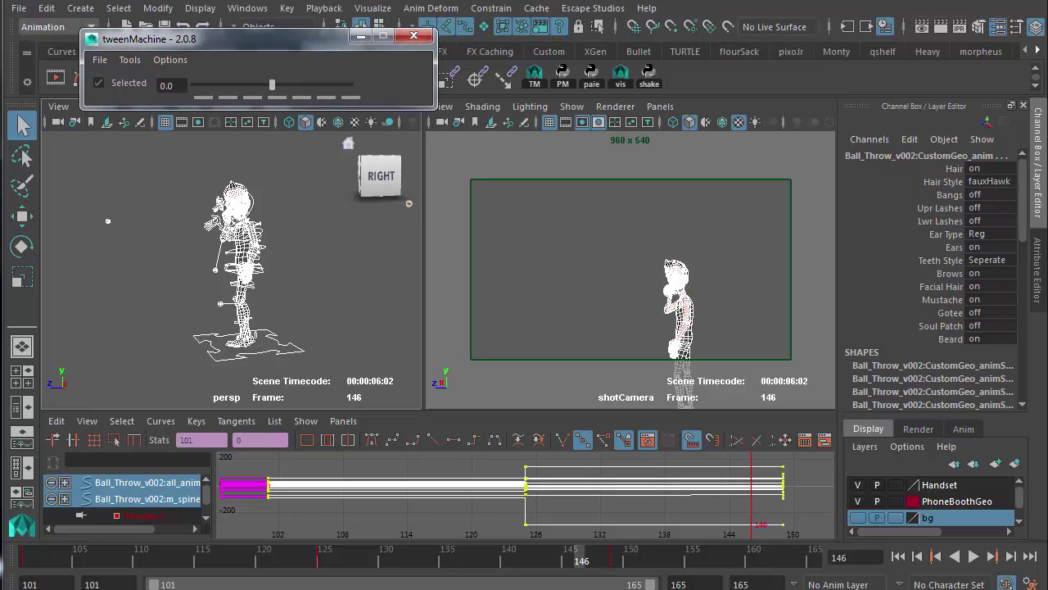
key(alt+Tab)
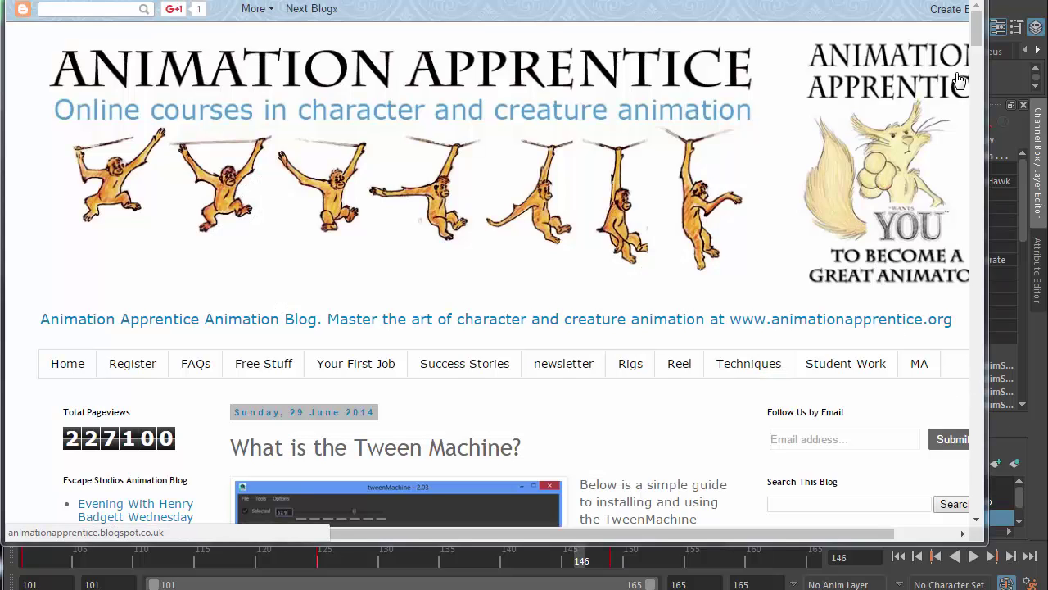
Follow the blog's 'free TweenMachine plugin' link and scroll through the plugin's page
drag(975, 38, 975, 61)
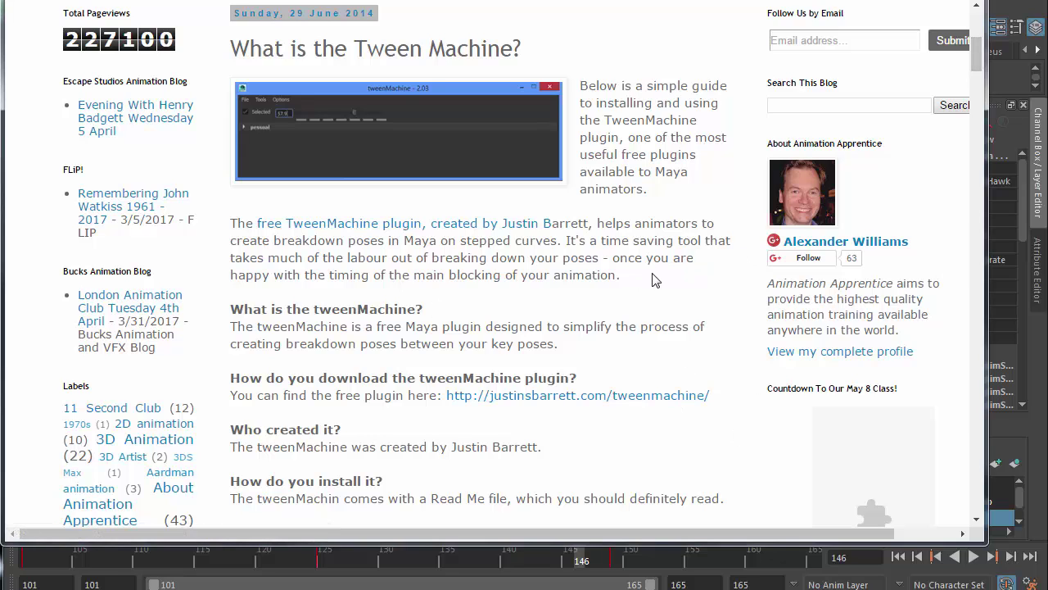
click(458, 228)
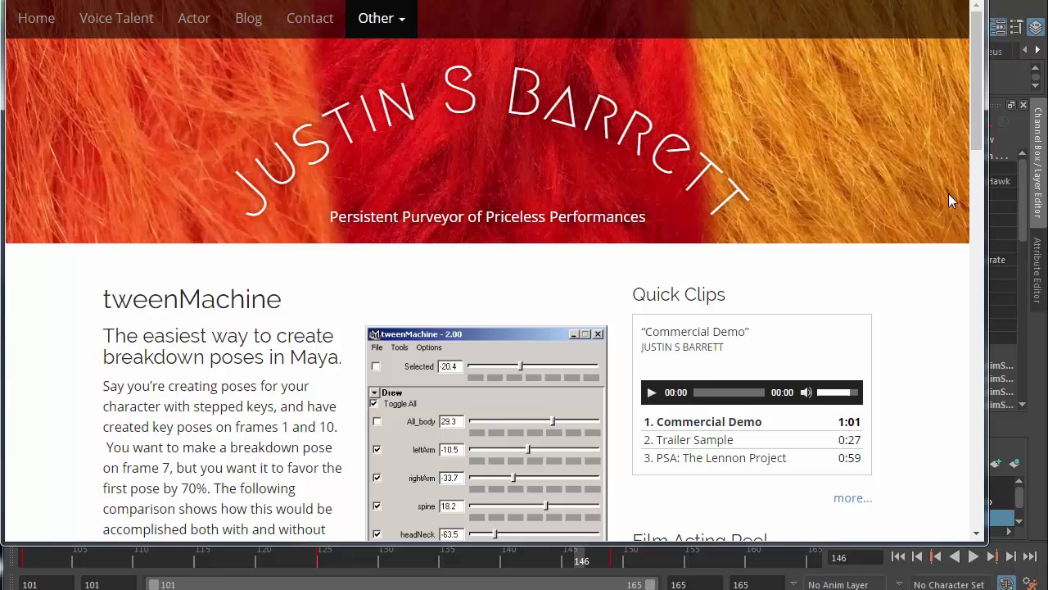
scroll(977, 152, down, 2)
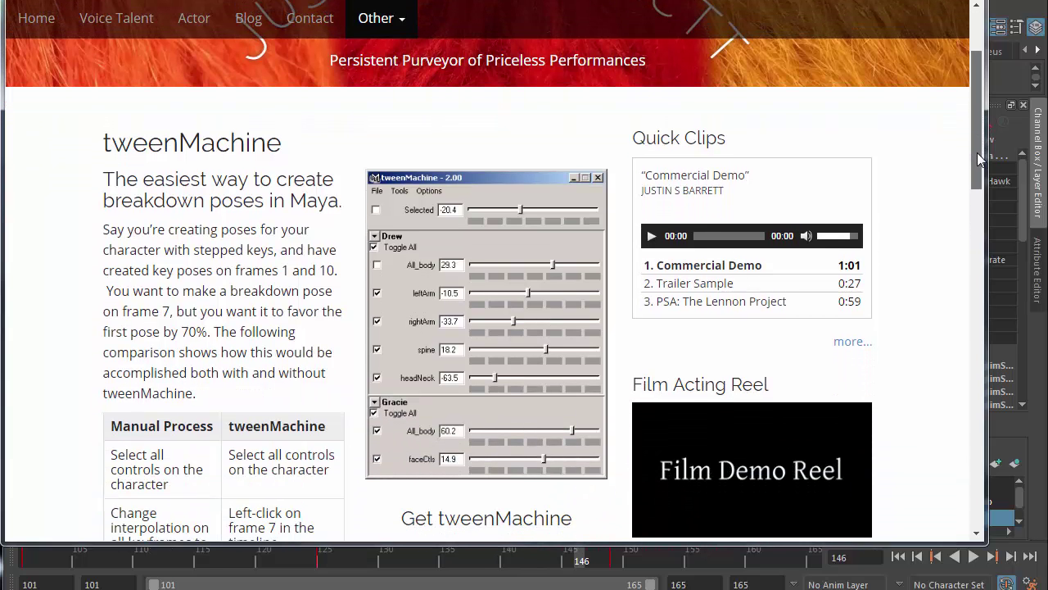
drag(977, 152, 950, 132)
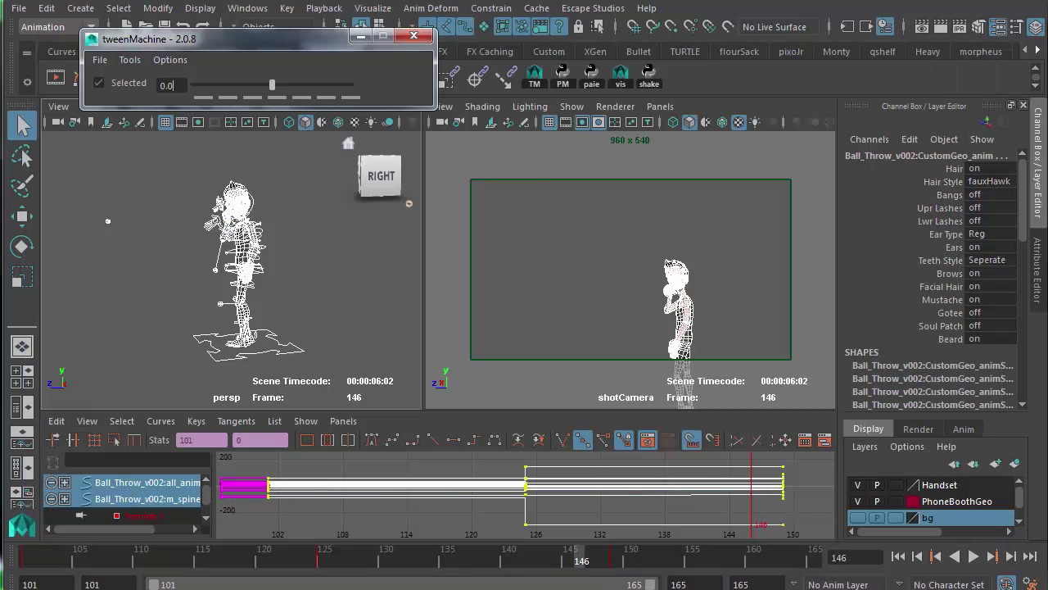
Nudge the tweenMachine window aside and select the whole character rig
drag(251, 48, 269, 49)
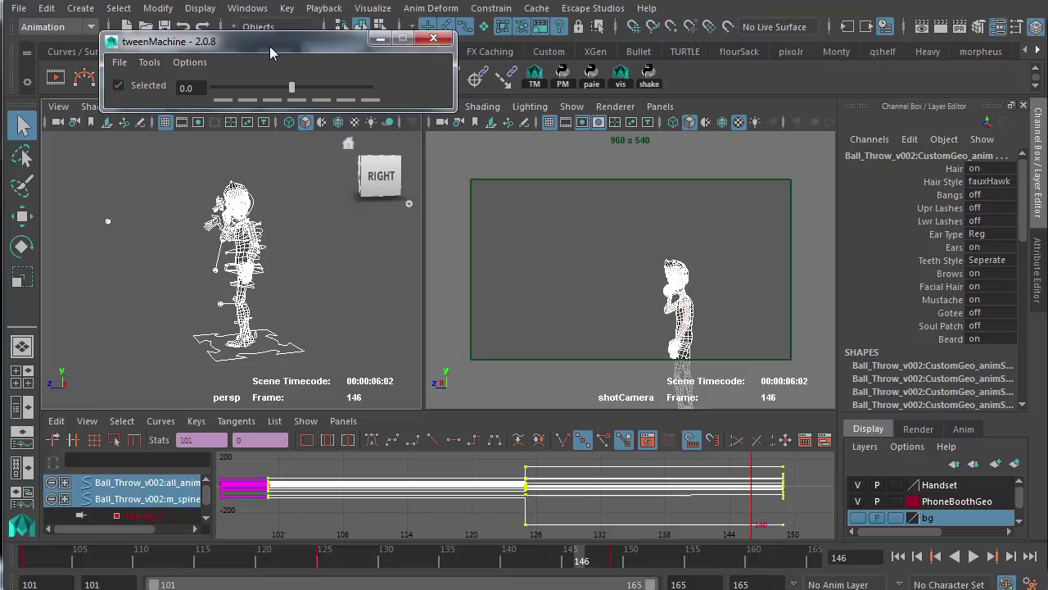
click(310, 241)
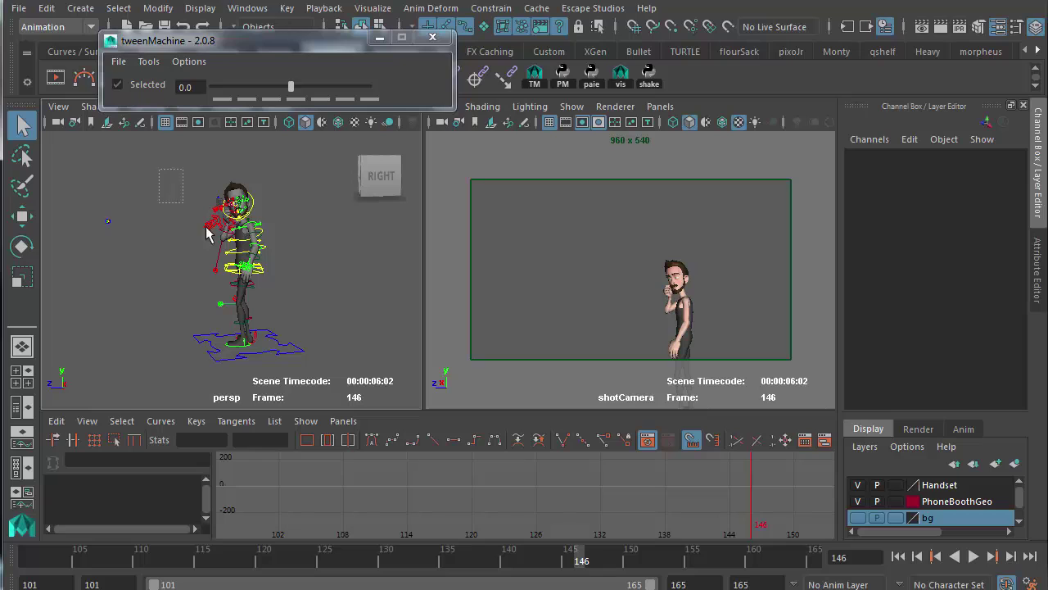
drag(206, 233, 158, 219)
click(45, 555)
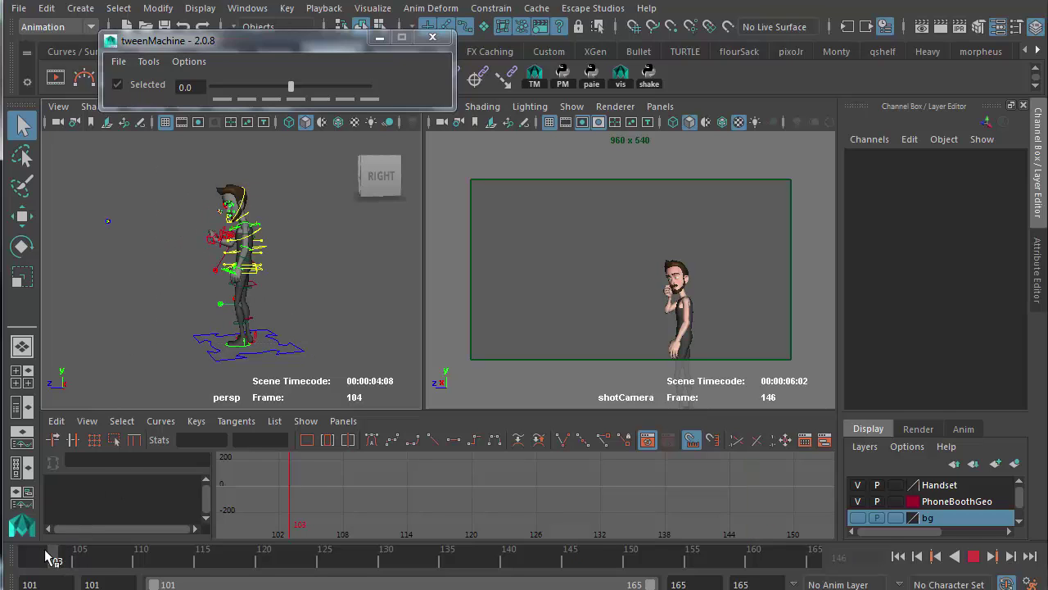
drag(275, 330, 275, 329)
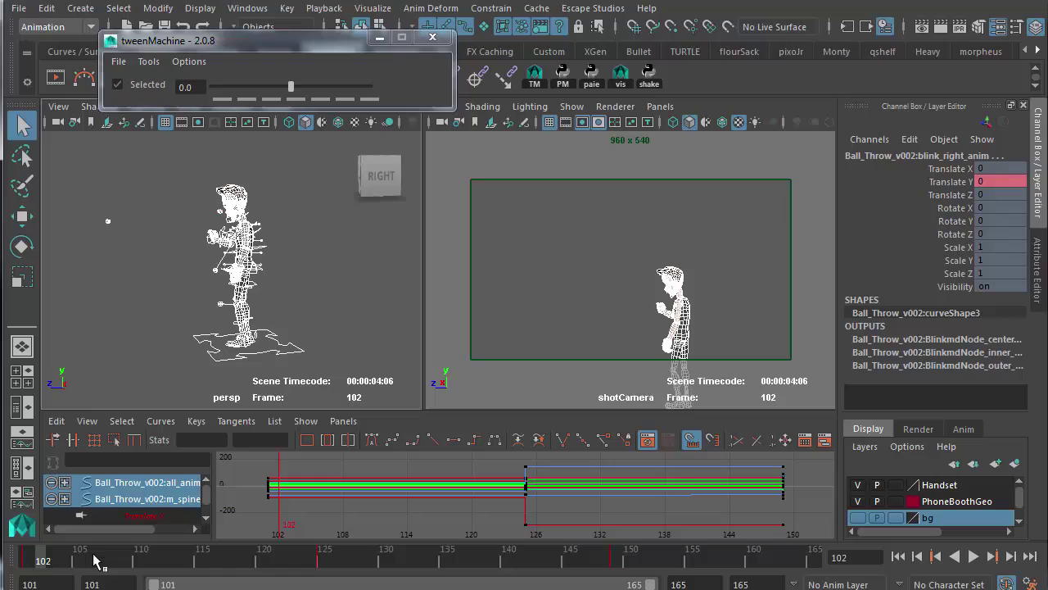
click(31, 561)
Scrub frames 101 to 125 and settle on frame 113 between the first two key poses
click(192, 562)
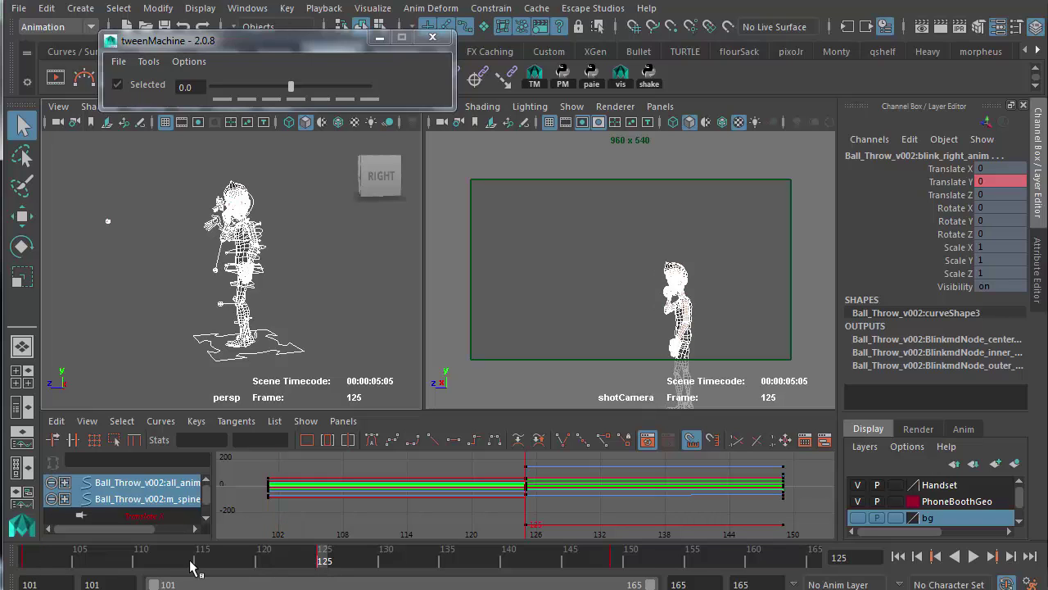
click(178, 562)
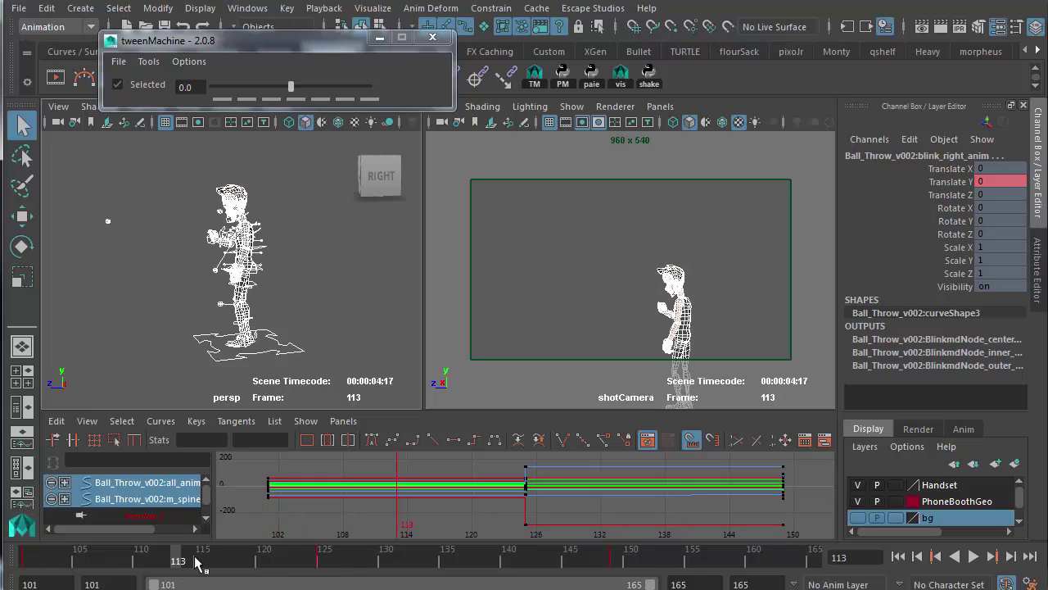
drag(31, 562, 321, 565)
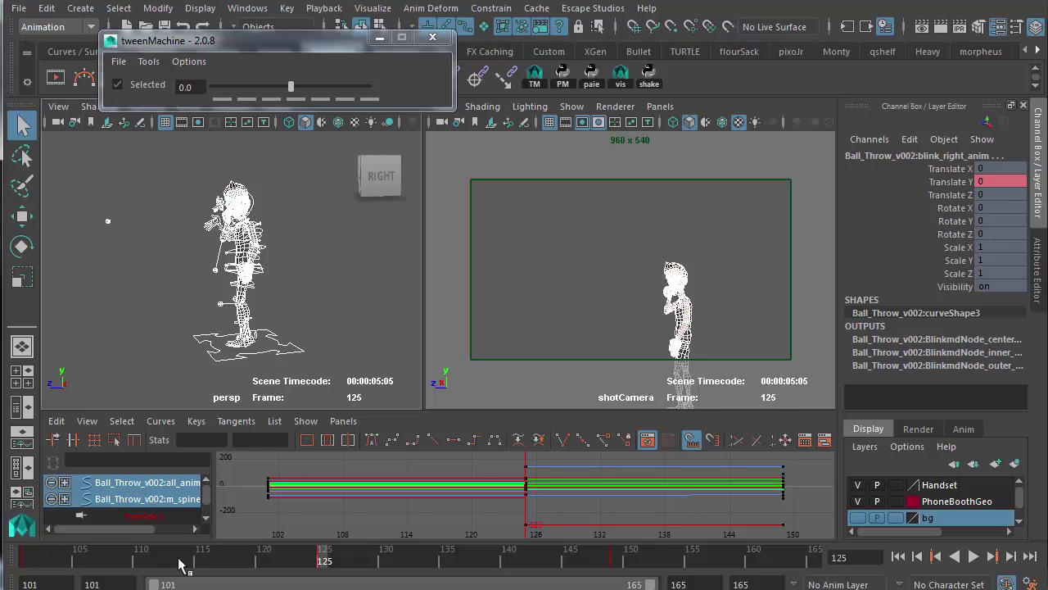
click(193, 567)
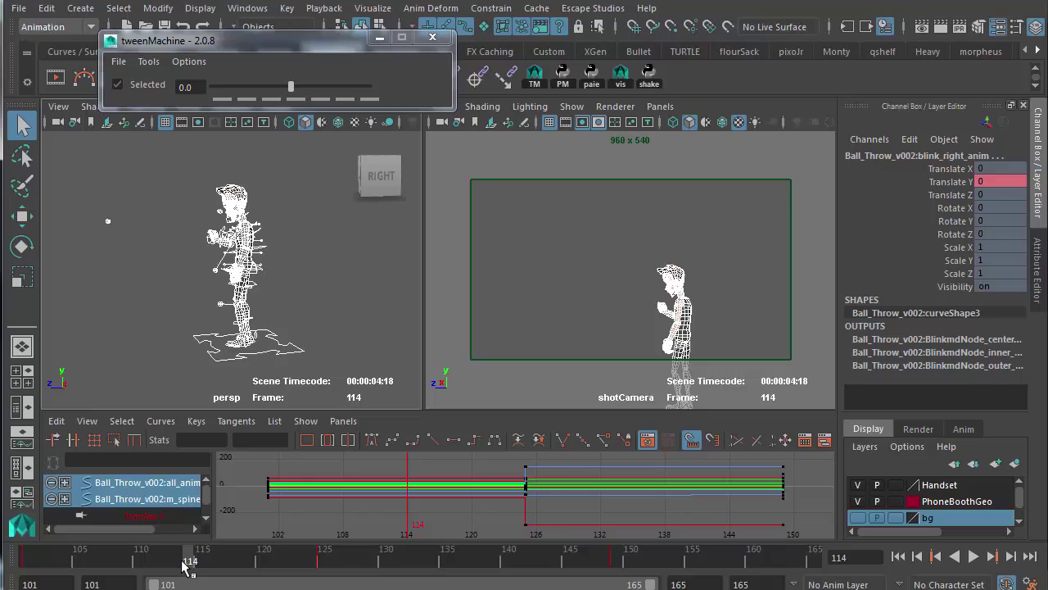
click(181, 563)
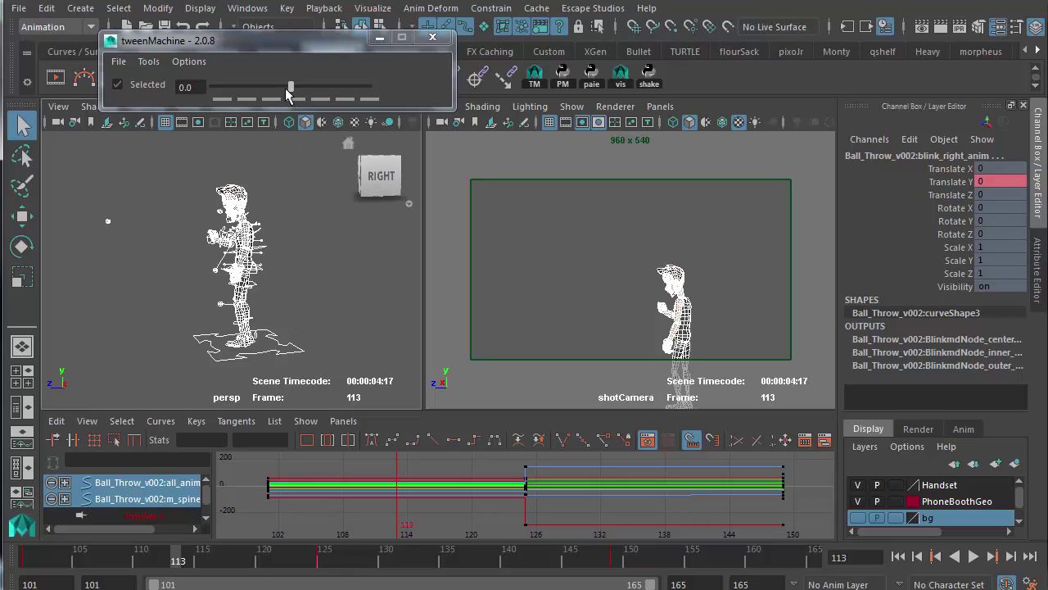
Key an in-between at frame 113 weighted 83.1 toward the next pose, then maximise the shot camera
drag(296, 90, 360, 96)
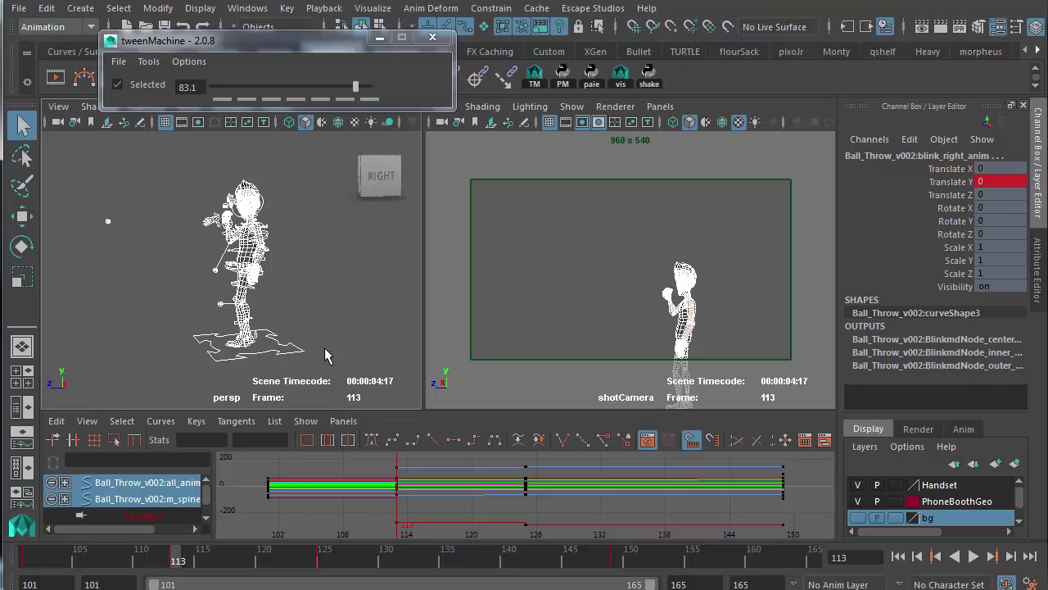
click(347, 318)
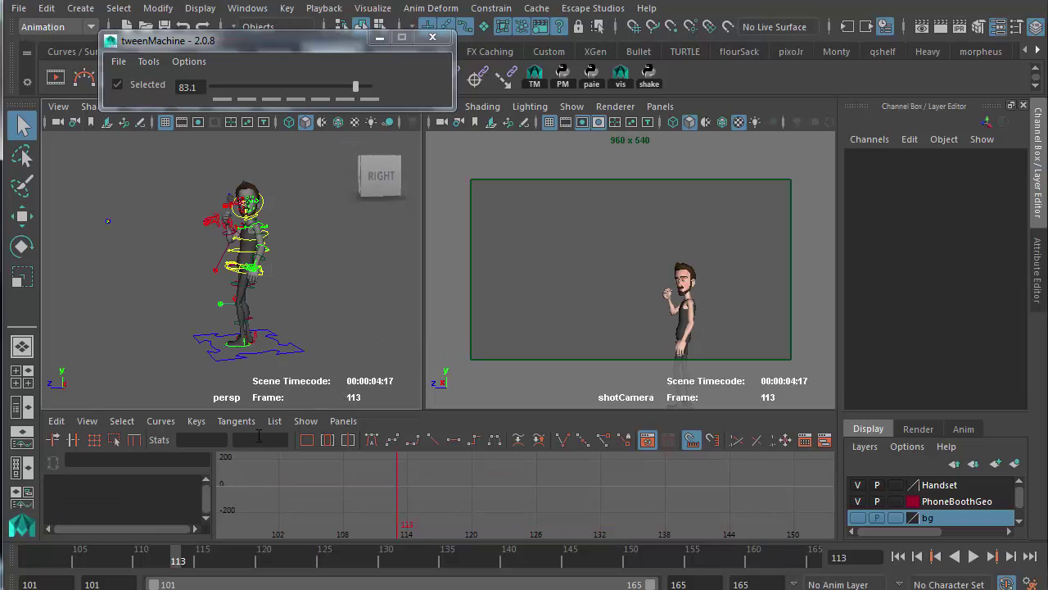
key(space)
Replay the shot several times from frame 101, then restore the four-view layout
drag(183, 562, 31, 561)
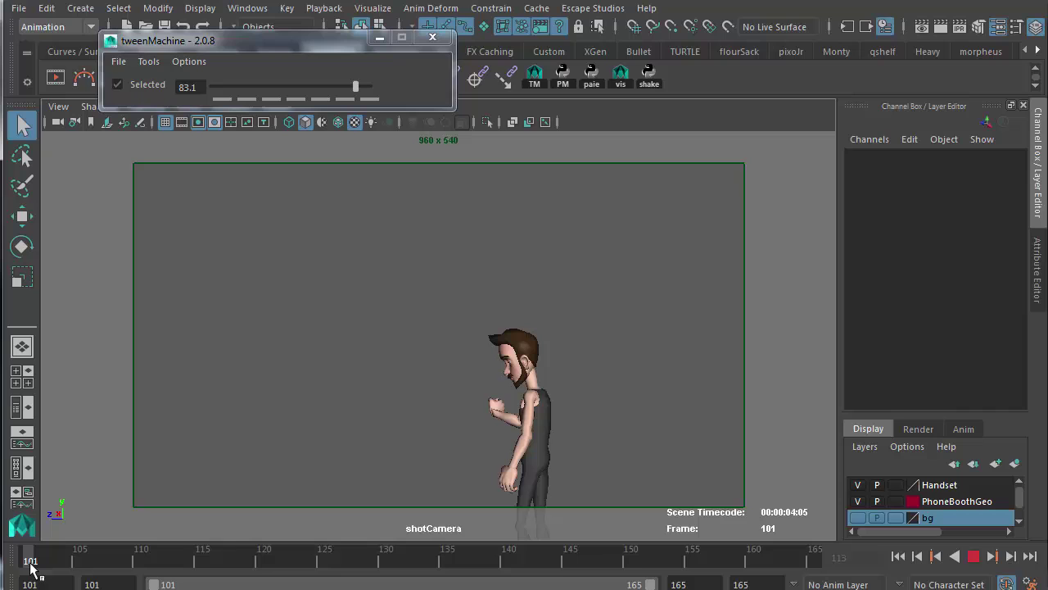
click(974, 557)
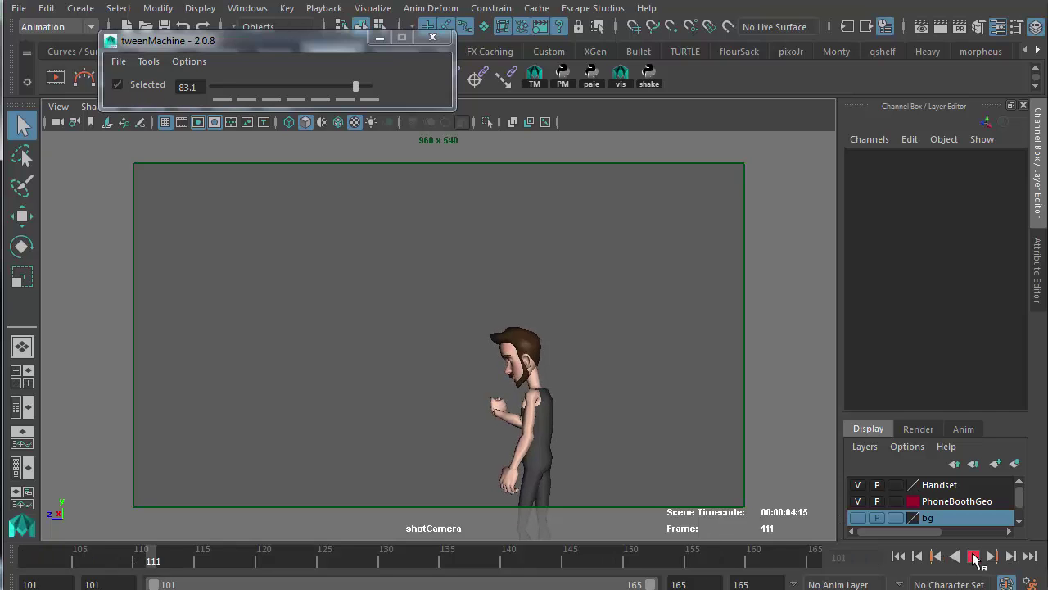
click(562, 565)
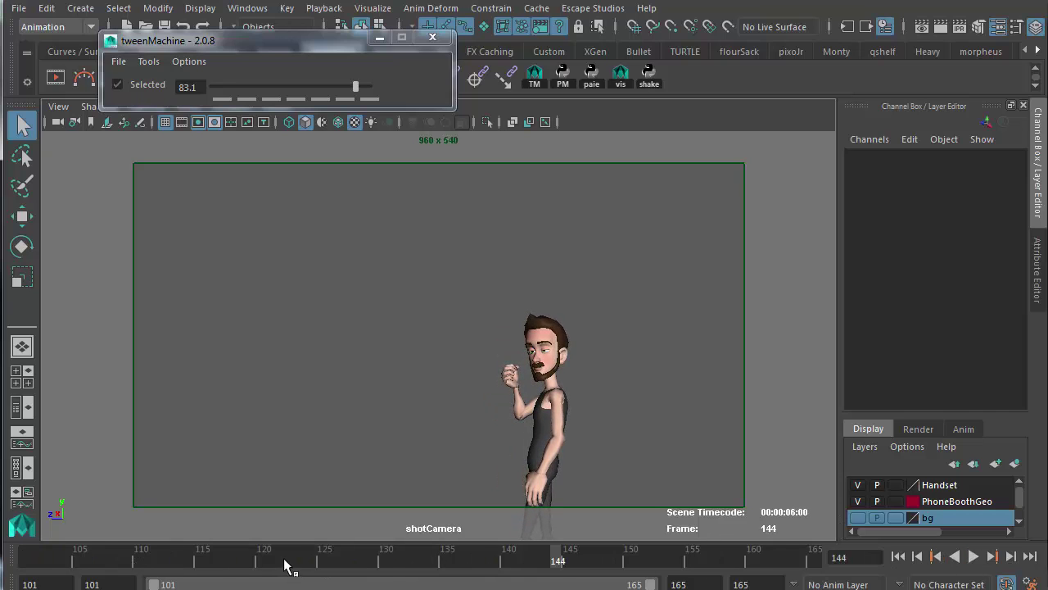
key(alt+shift+v)
click(975, 557)
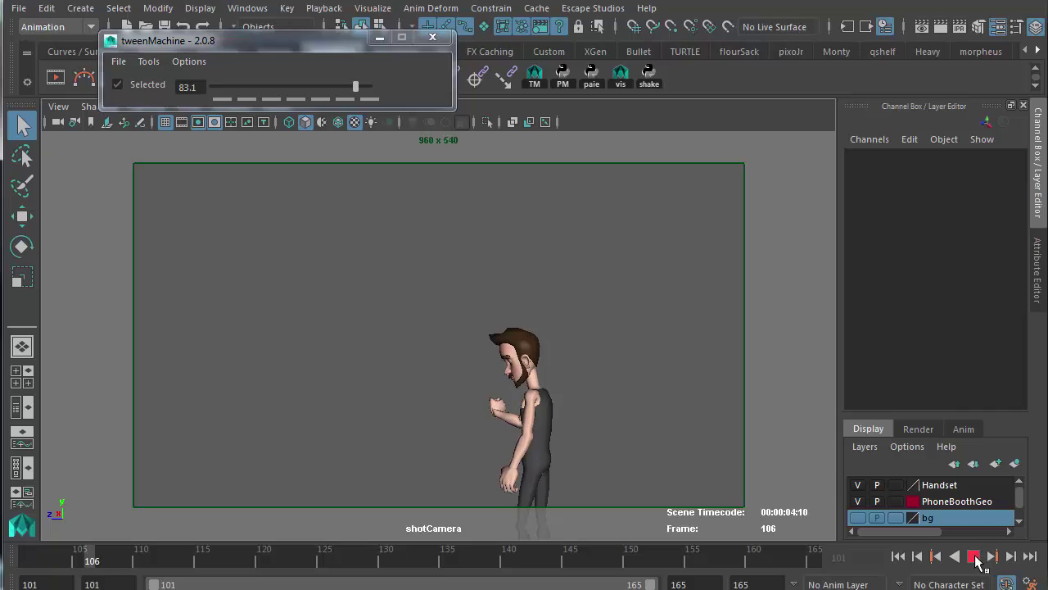
click(975, 557)
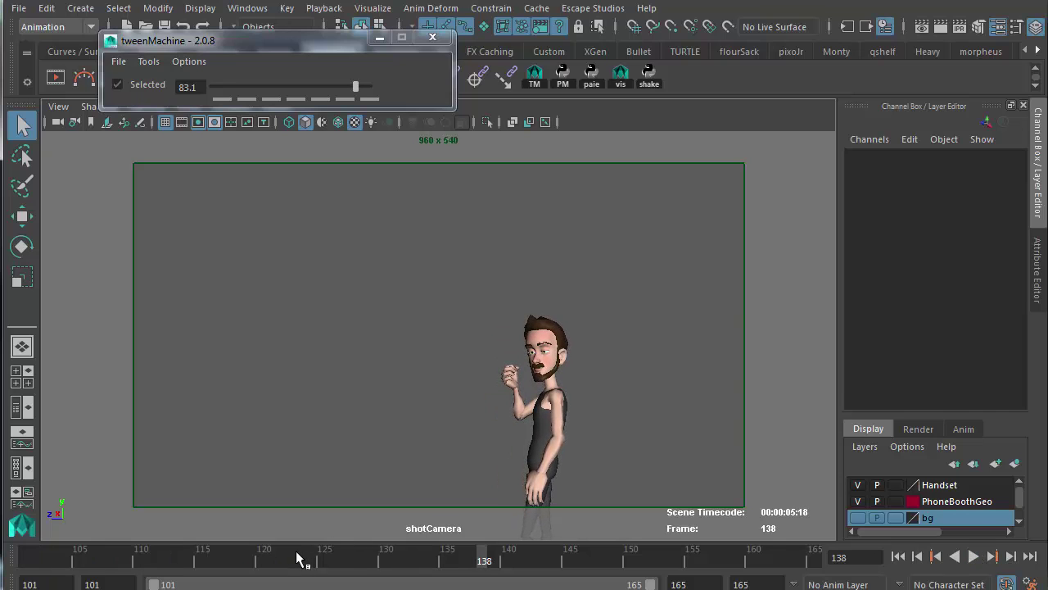
click(41, 561)
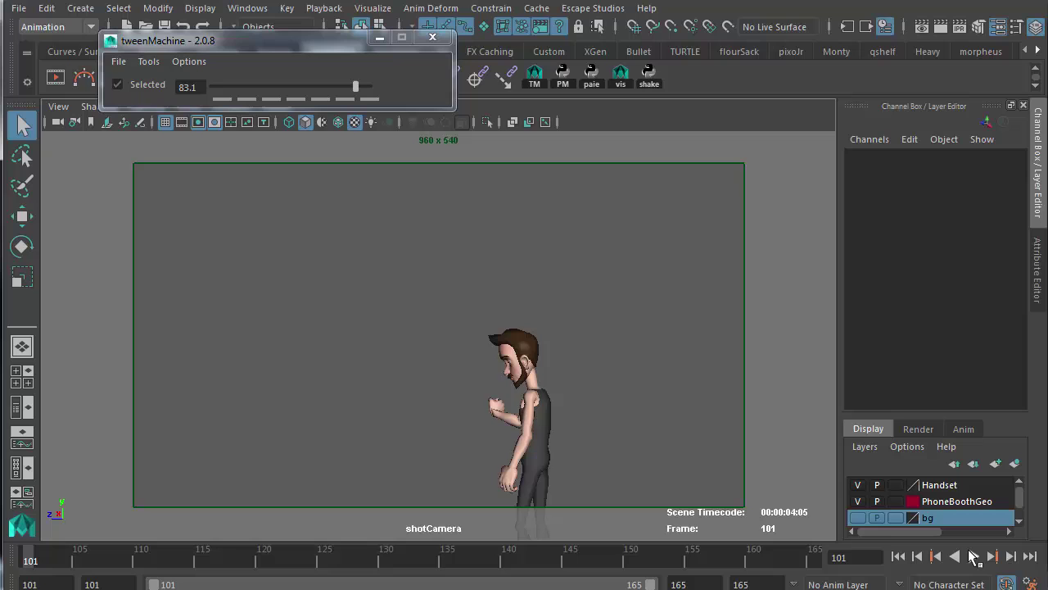
click(973, 557)
click(973, 557)
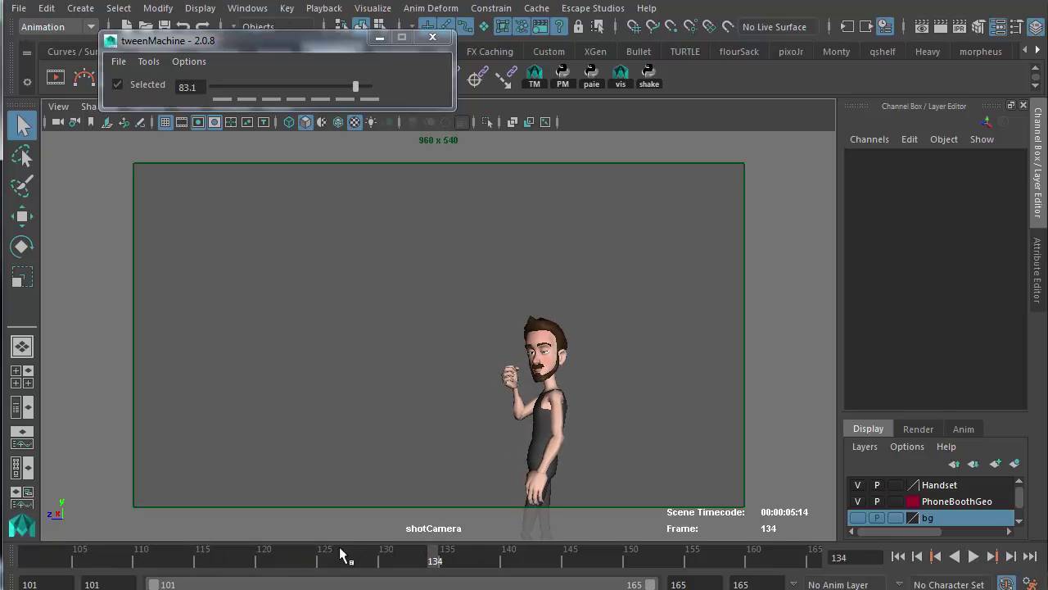
key(ctrl+1)
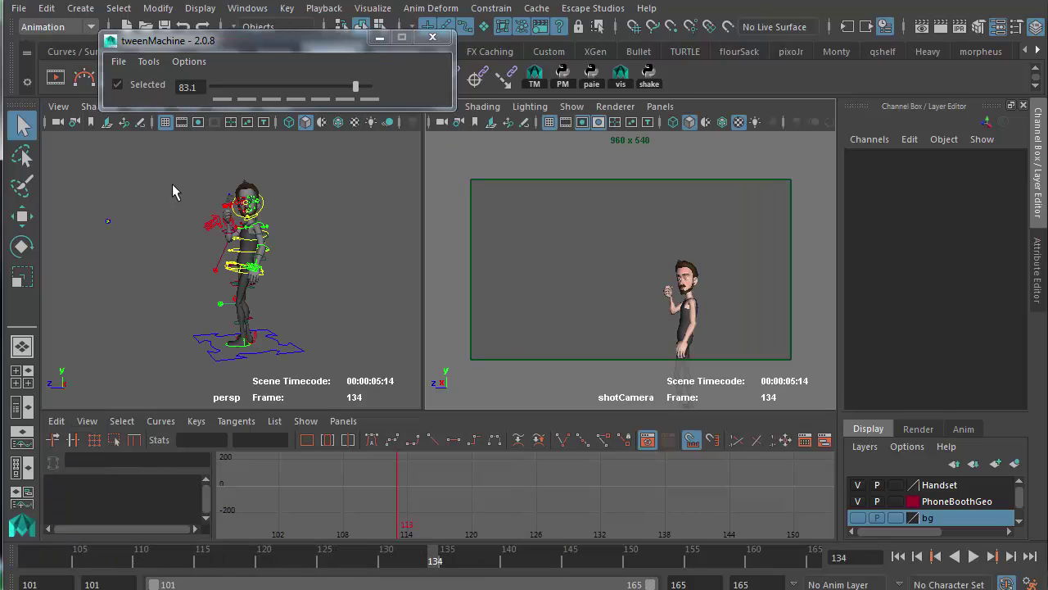
Select the whole rig and compare its poses at frames 105 and 109
drag(172, 183, 315, 362)
drag(243, 555, 83, 566)
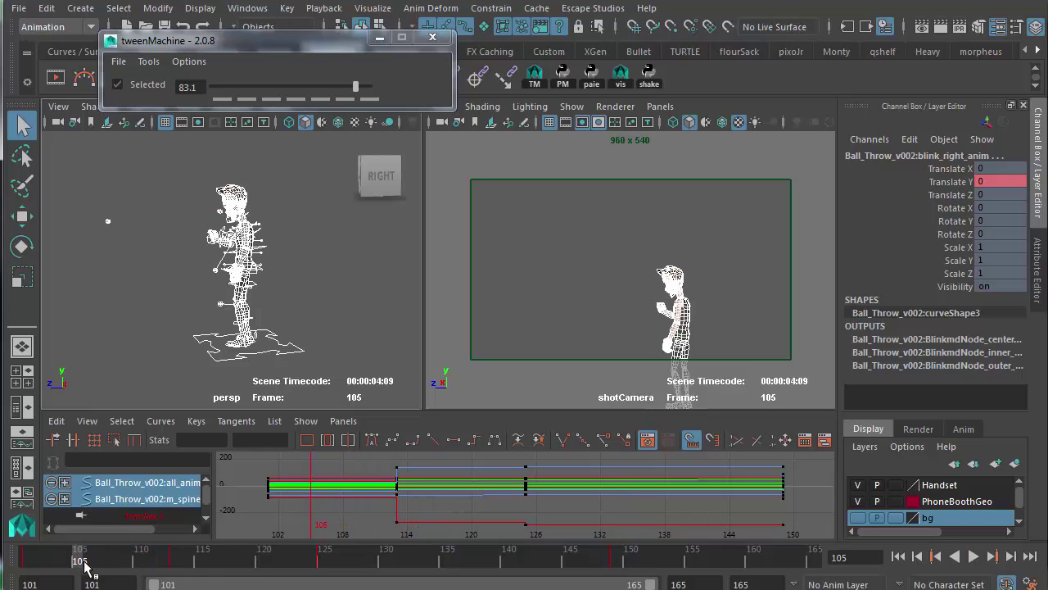
click(128, 562)
click(80, 565)
click(129, 565)
click(79, 565)
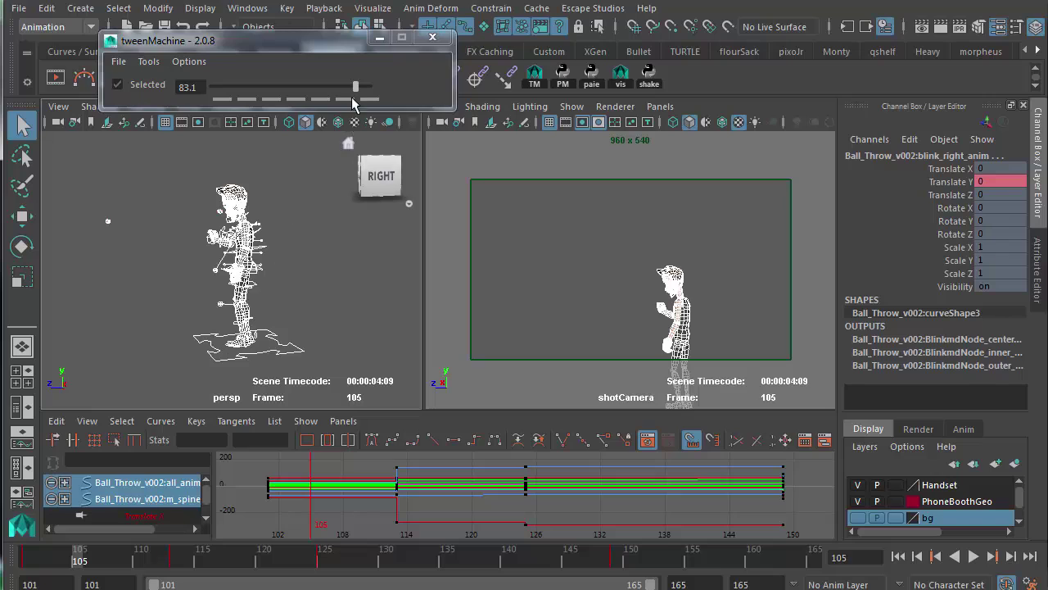
Key in-betweens at frames 105 (-82), 109 (-78), 117 (46) and 121 (80)
drag(357, 84, 227, 86)
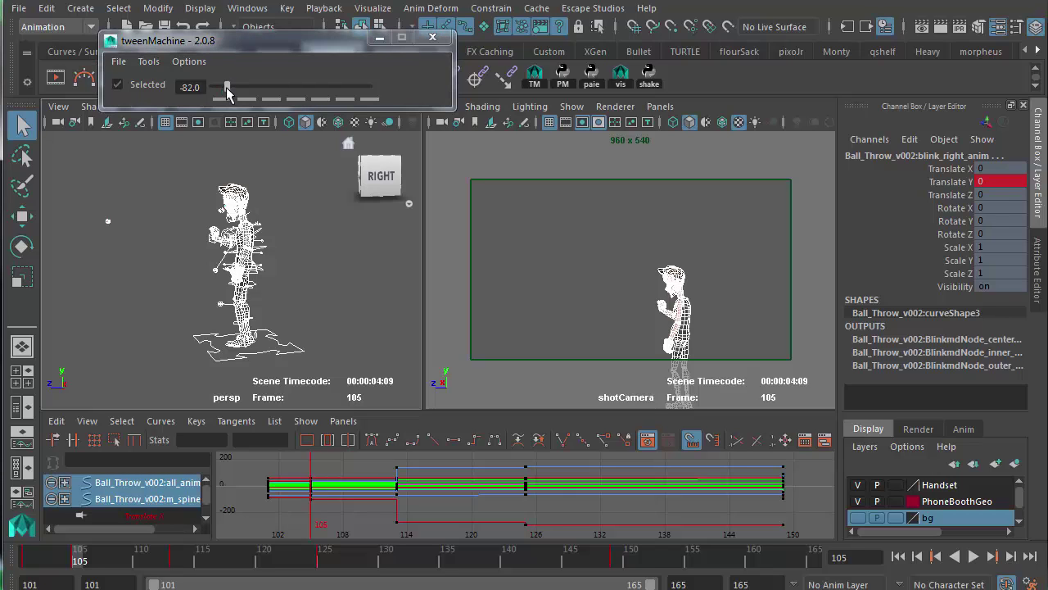
click(131, 565)
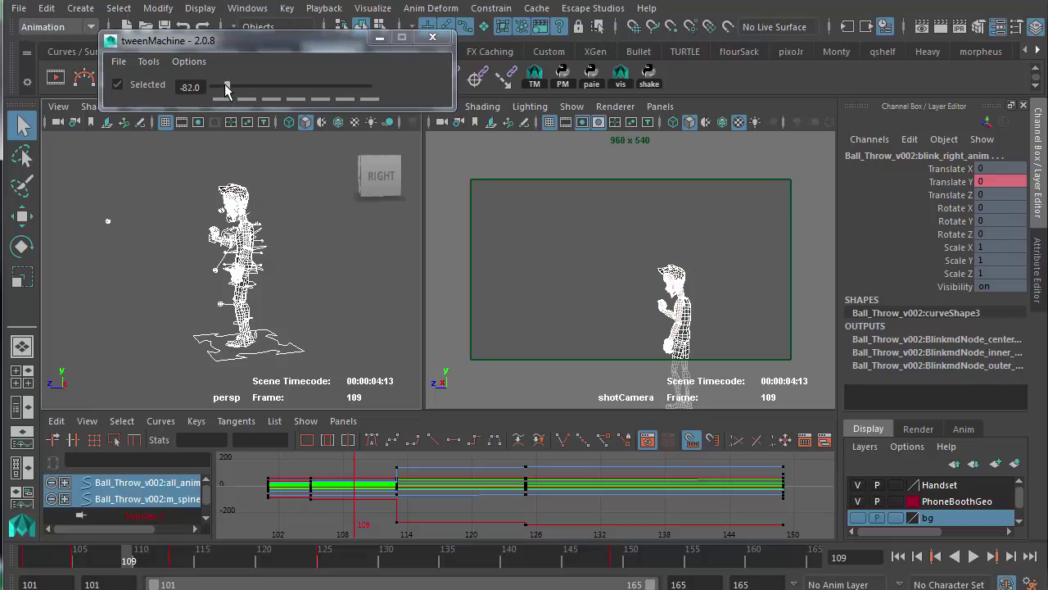
drag(227, 89, 231, 87)
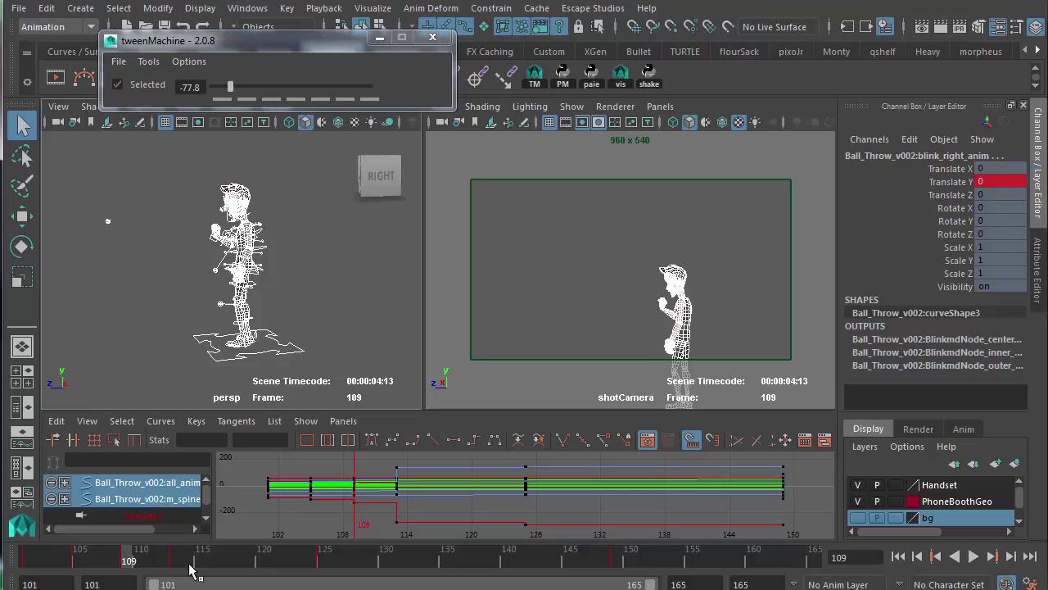
drag(179, 567, 230, 570)
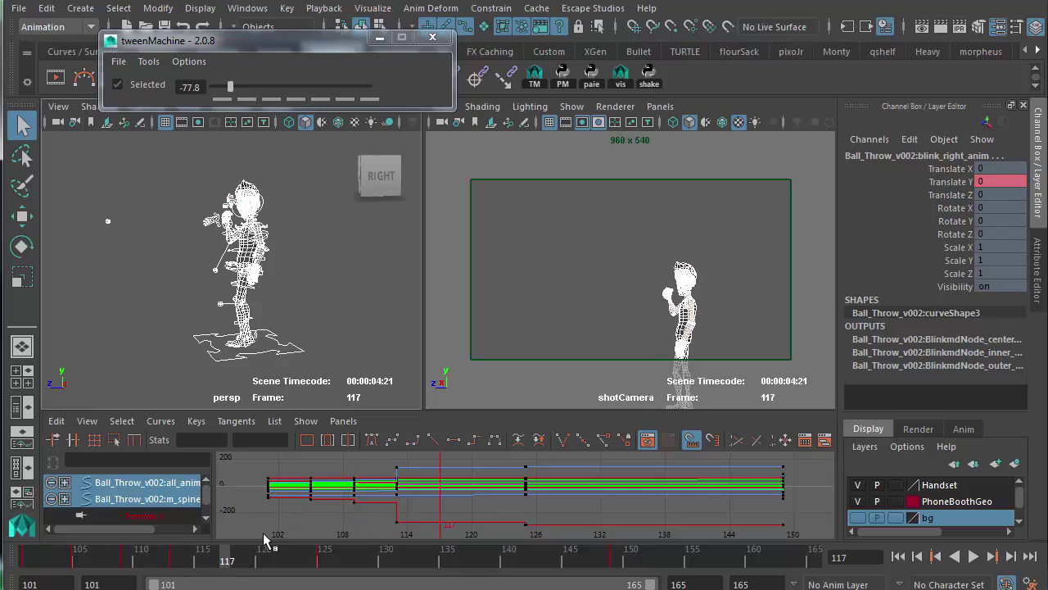
drag(229, 87, 327, 88)
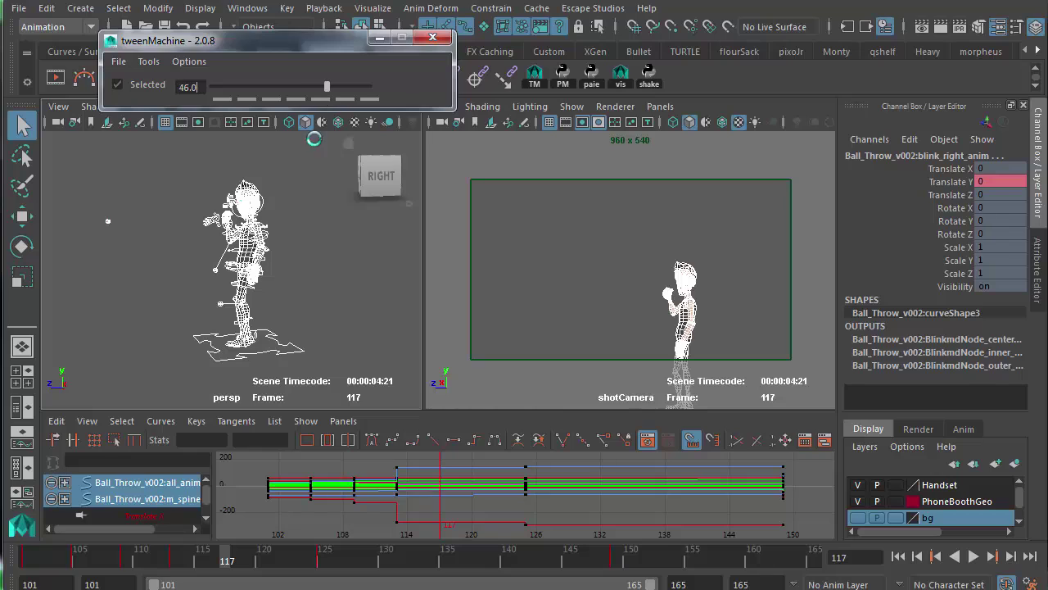
click(274, 562)
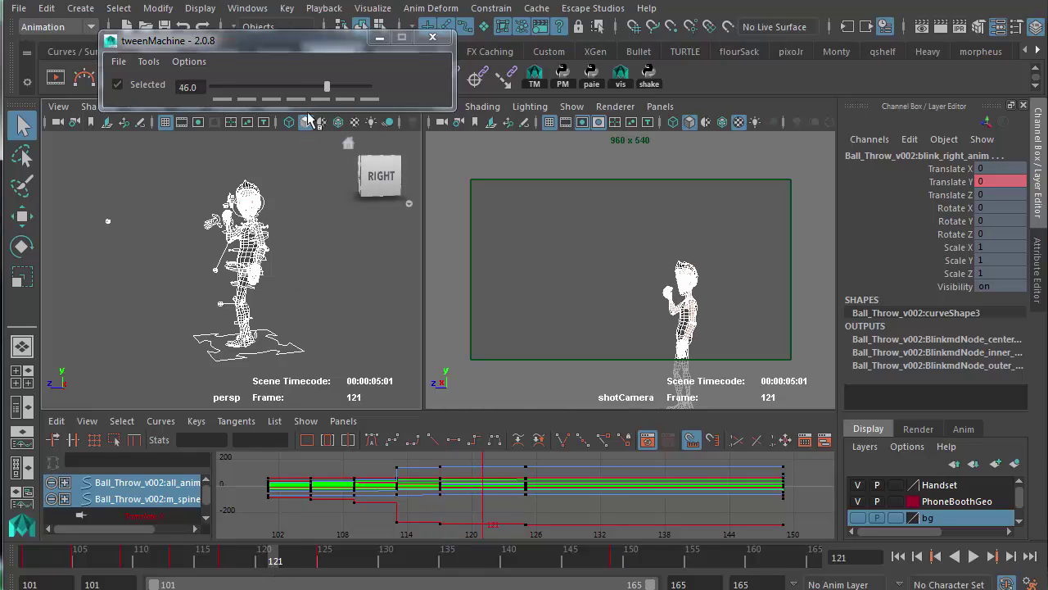
drag(328, 88, 354, 88)
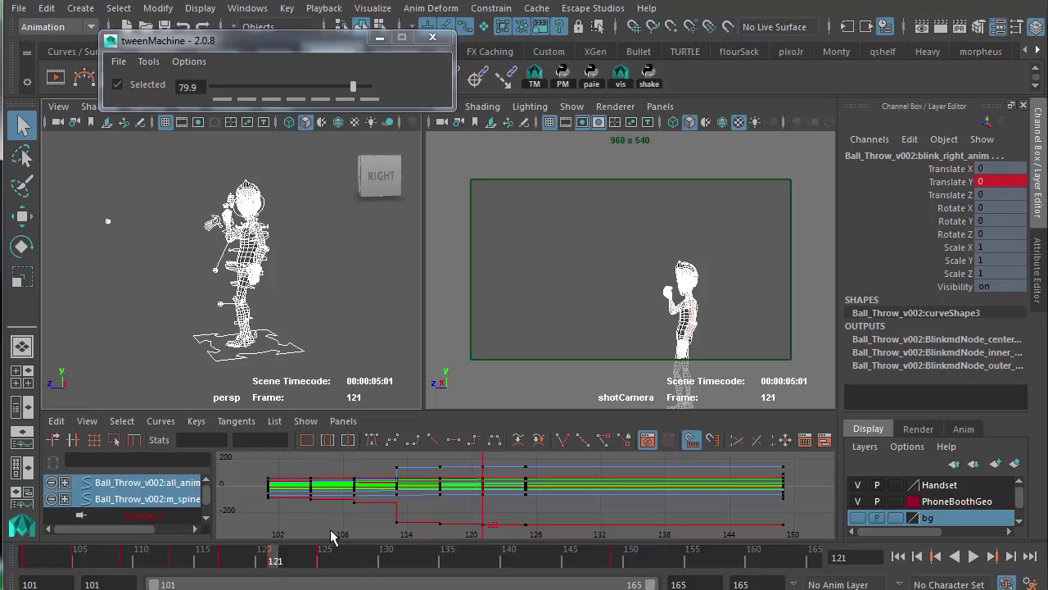
Deselect the rig and rewind the full-size shot camera to frame 101
click(548, 305)
key(space)
drag(206, 547, 29, 559)
Replay the shot from frame 101, inspect frame 128, stop at 134, then restore the four-pane layout
click(972, 557)
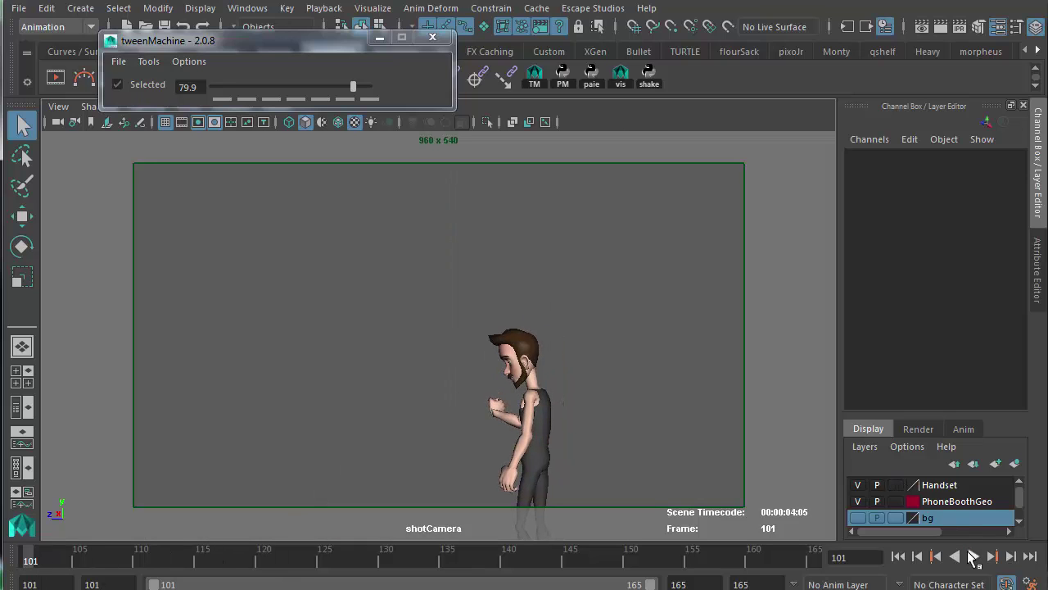
click(955, 557)
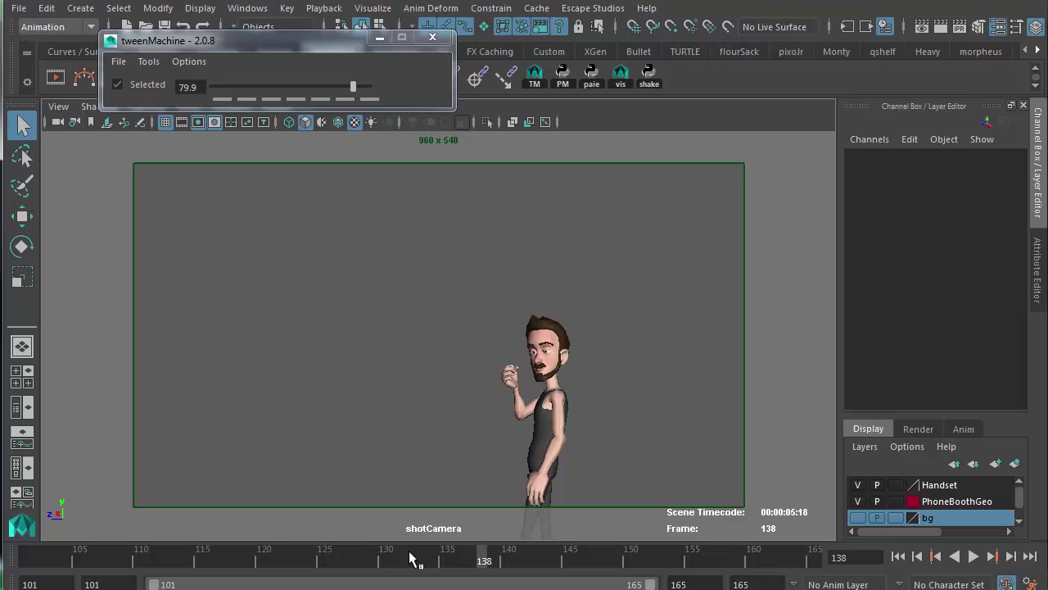
click(972, 557)
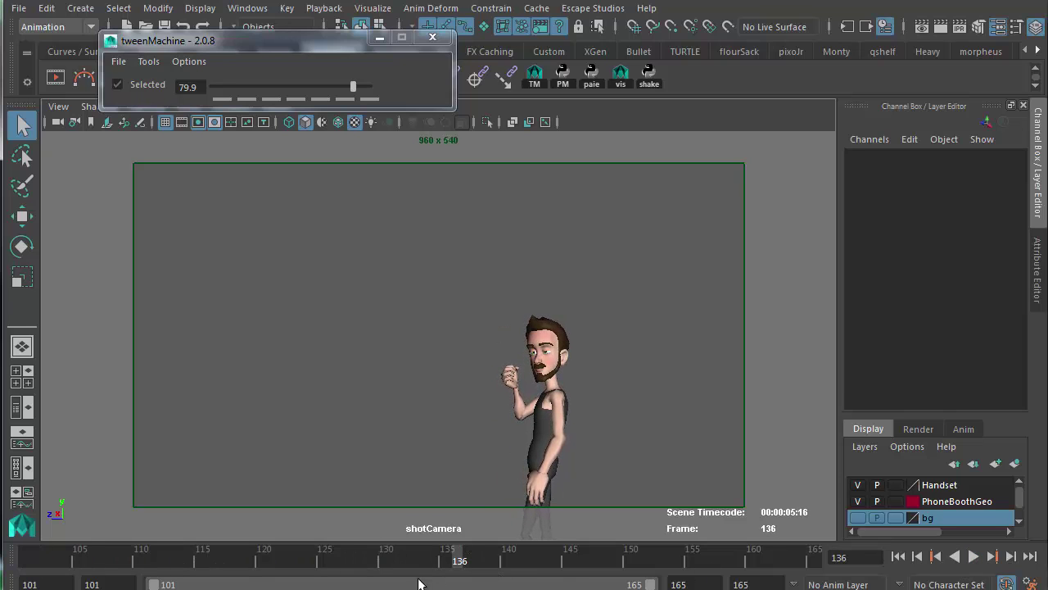
drag(355, 567, 30, 561)
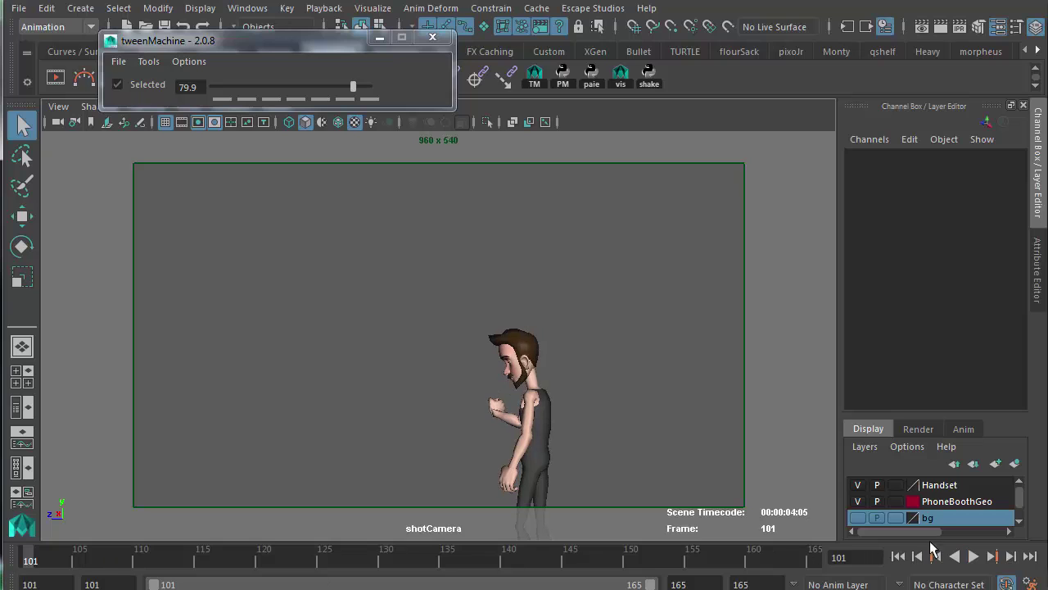
click(973, 557)
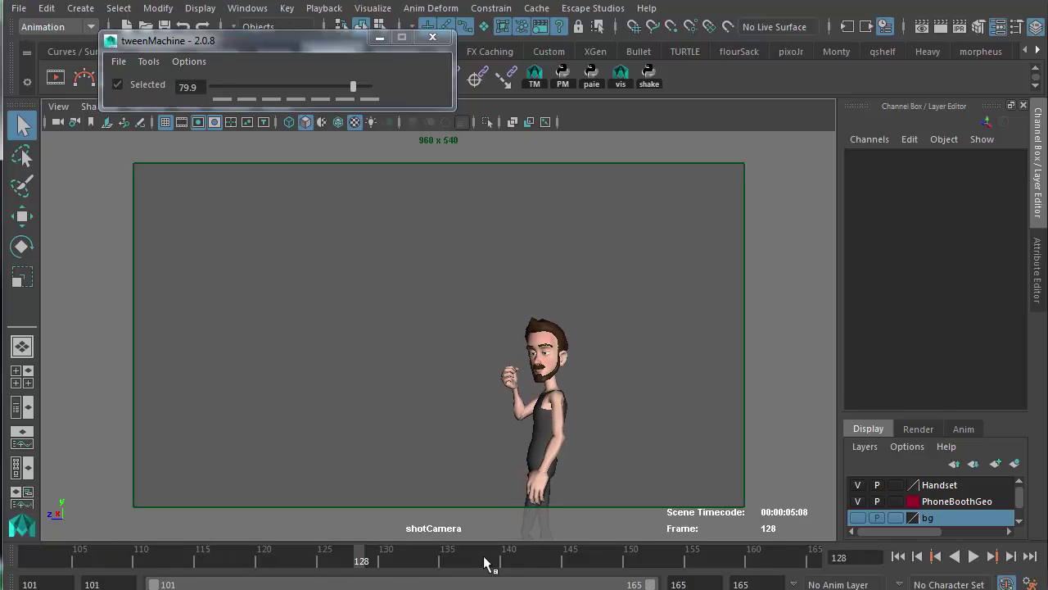
drag(486, 561, 41, 563)
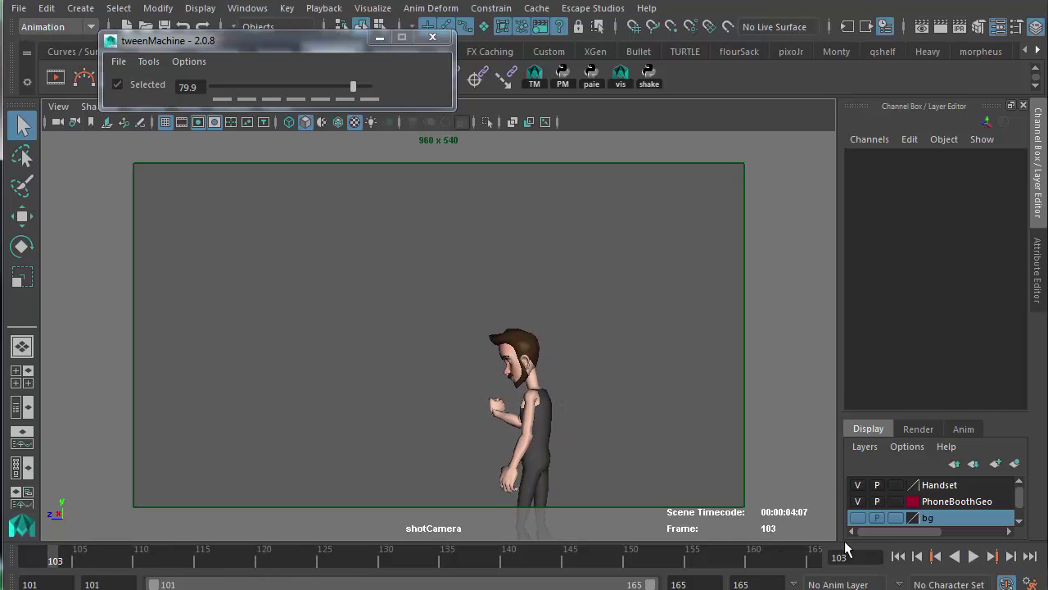
click(973, 557)
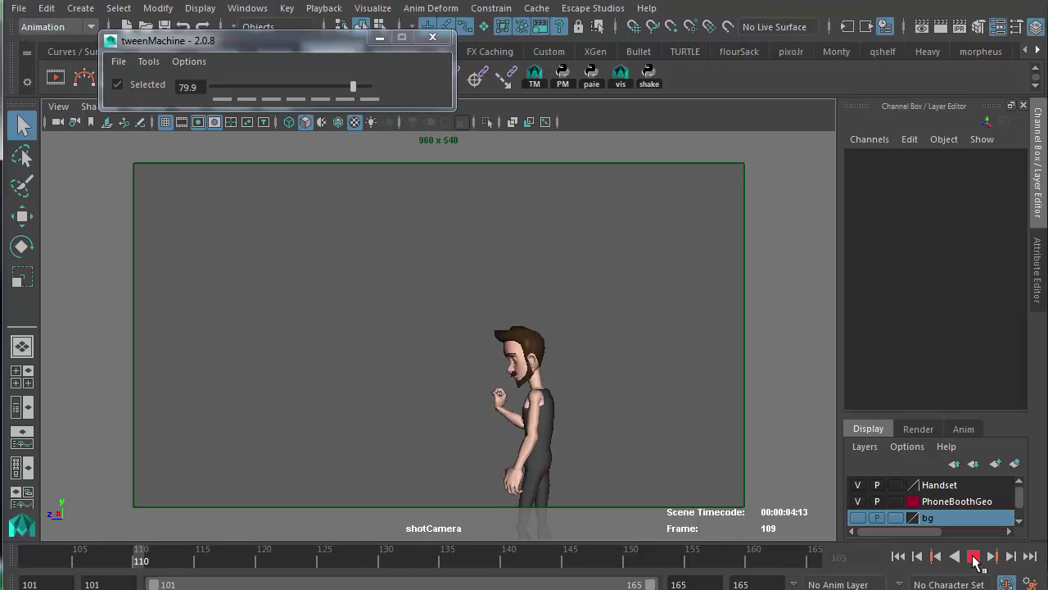
click(973, 557)
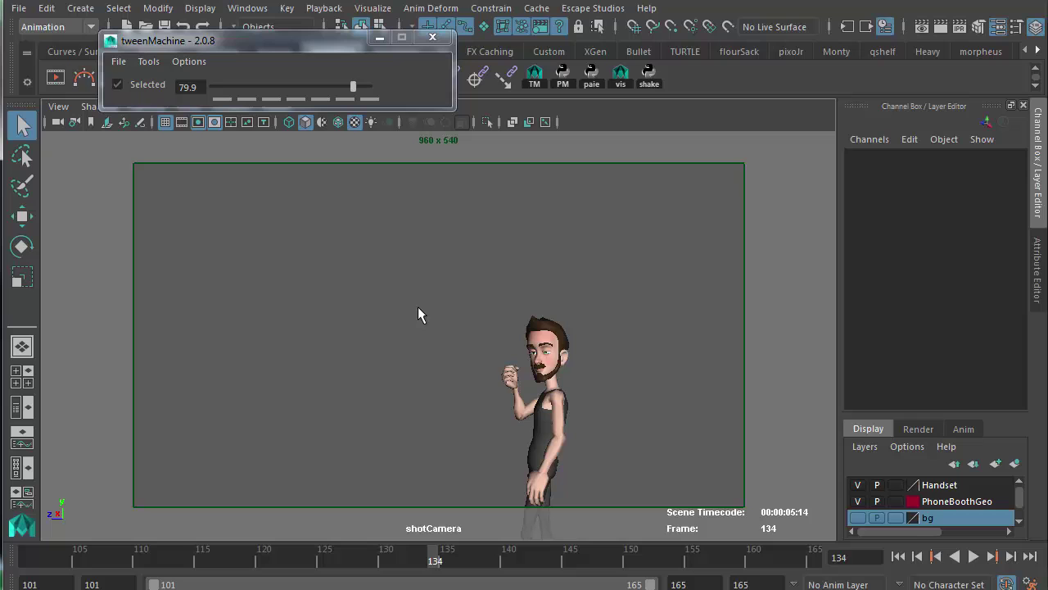
key(space)
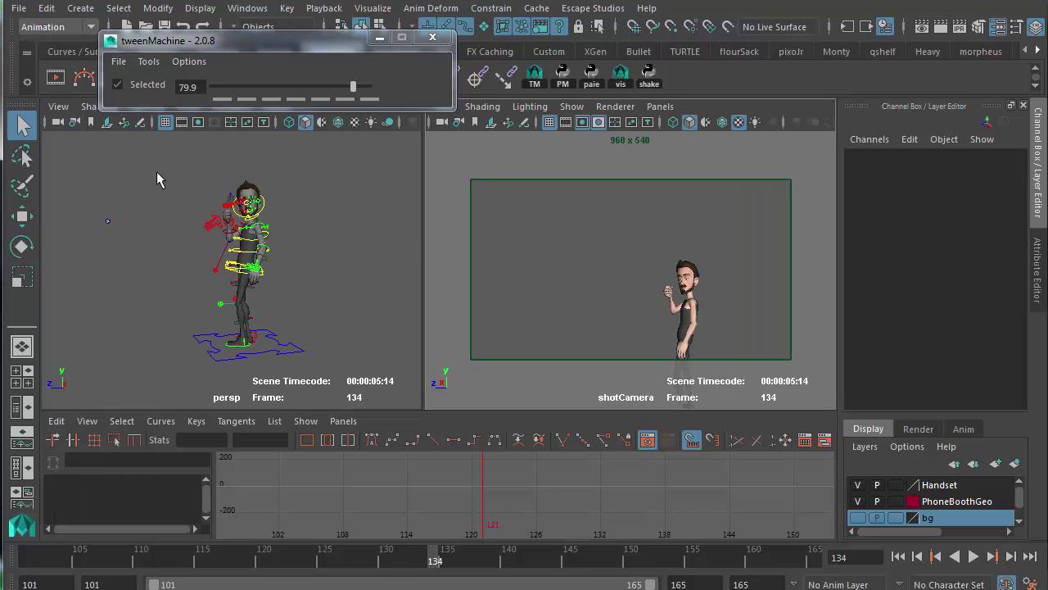
Compare the rig's poses across frames 125, 138, 139 and 149, then reselect the rig at frame 137
drag(133, 158, 310, 351)
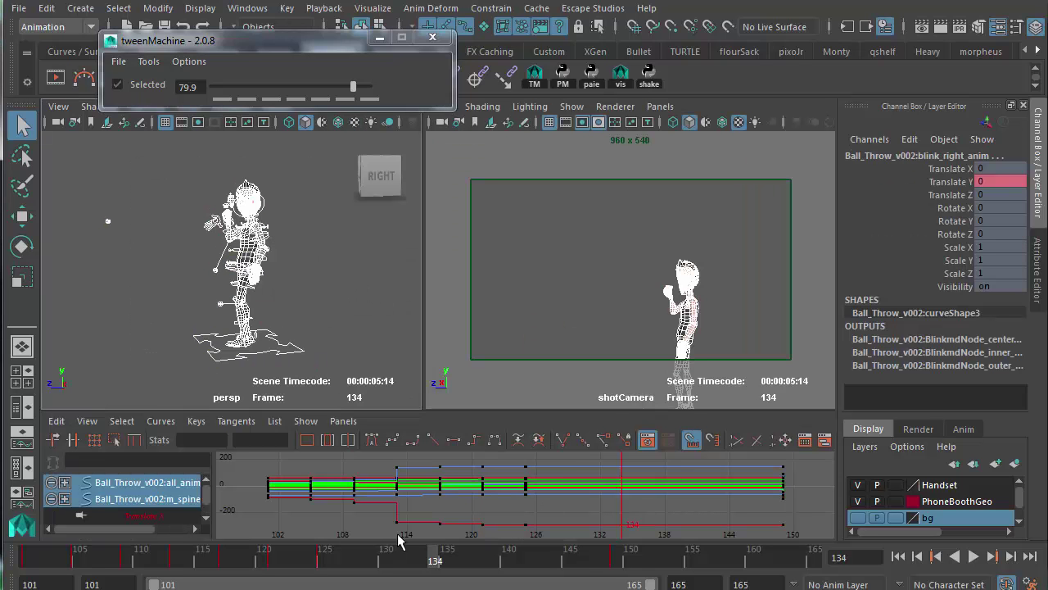
click(326, 561)
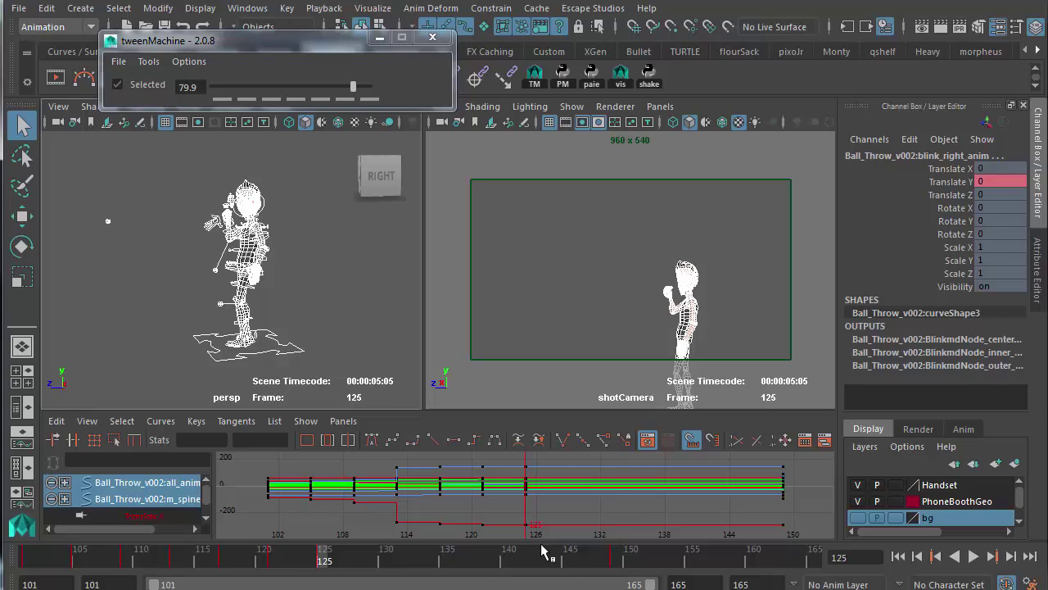
click(616, 562)
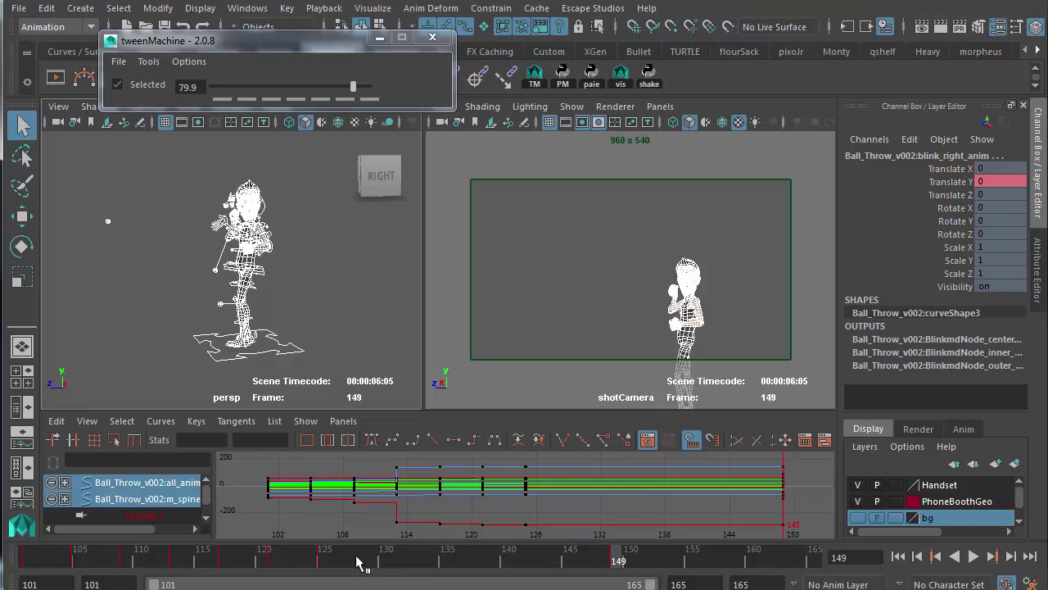
click(328, 562)
click(494, 565)
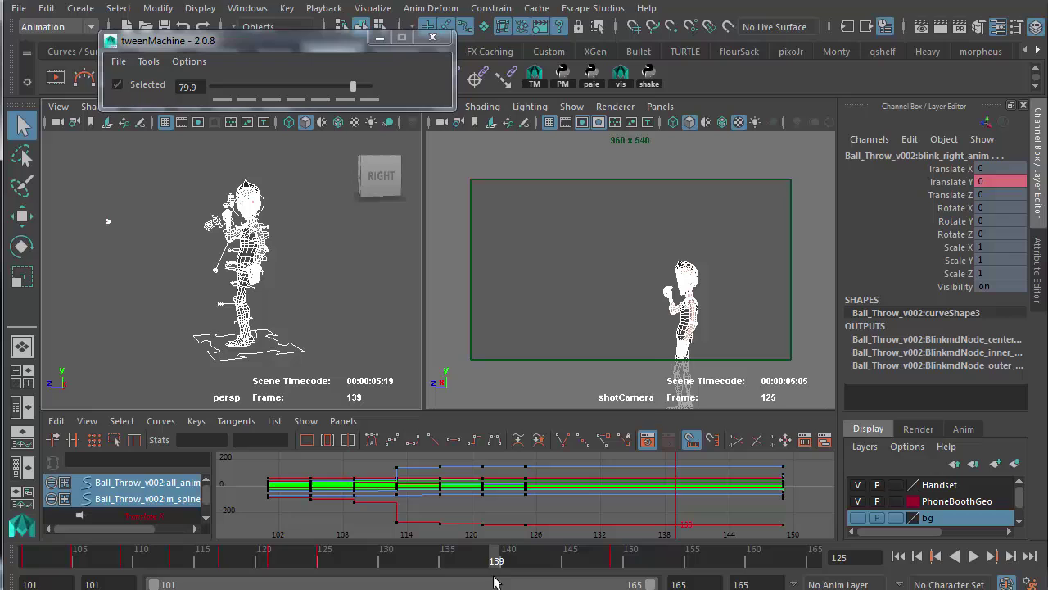
click(484, 562)
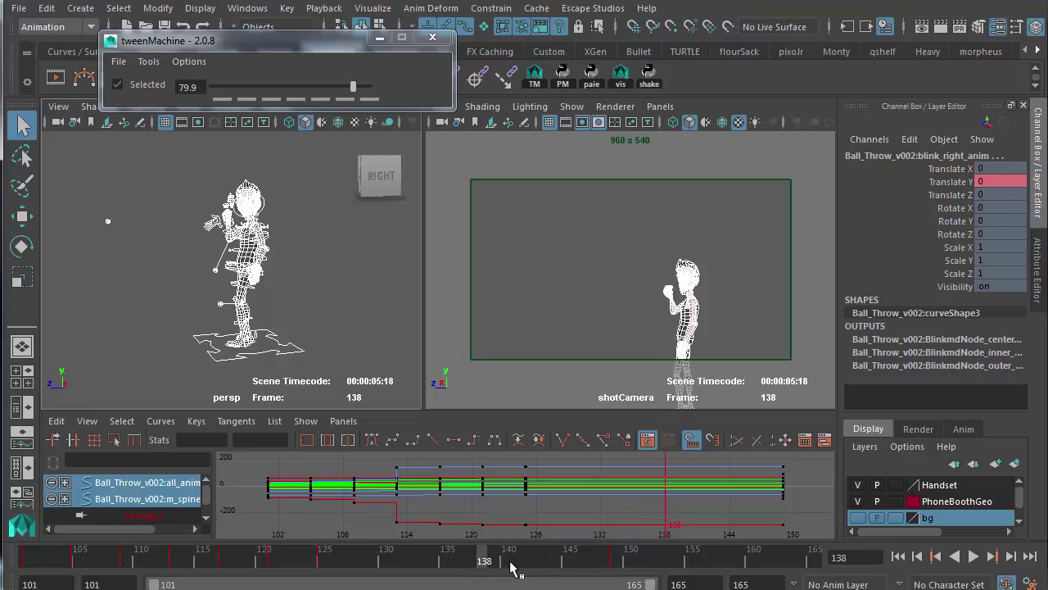
click(324, 561)
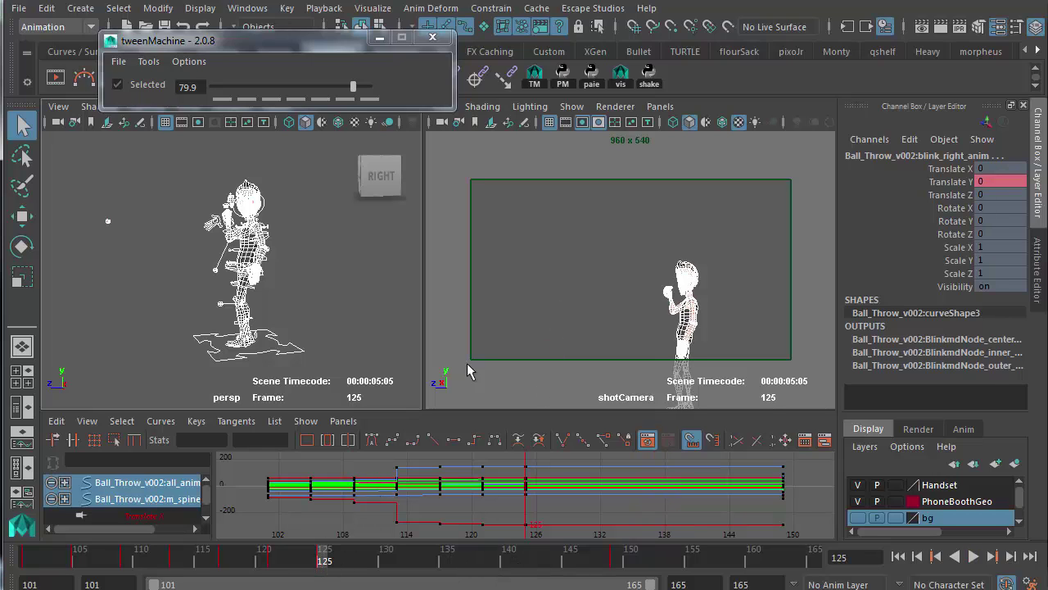
click(523, 325)
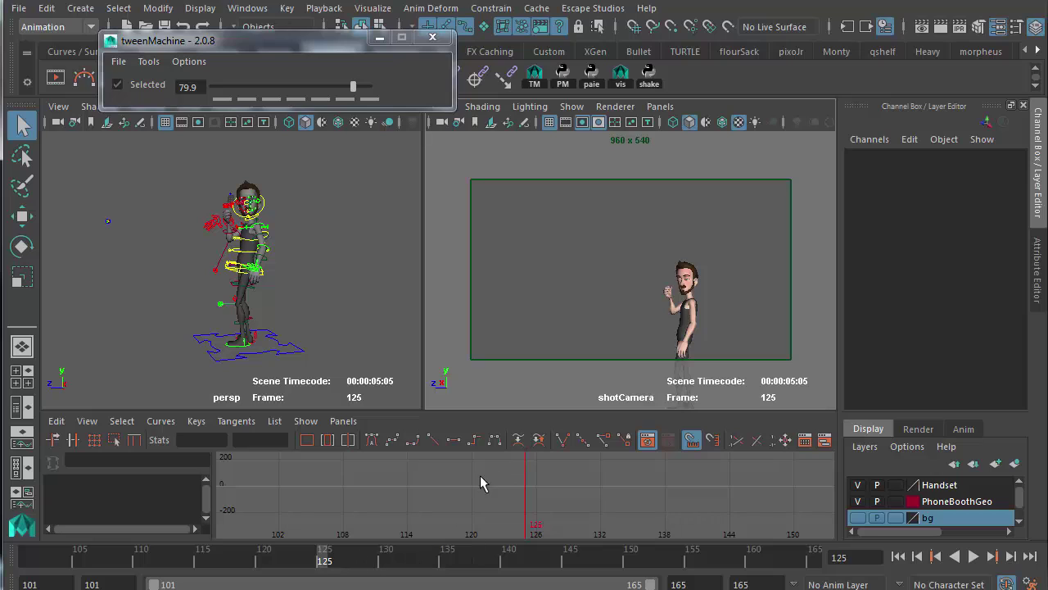
mouse_move(332, 562)
mouse_down()
mouse_move(631, 563)
mouse_move(610, 578)
mouse_up()
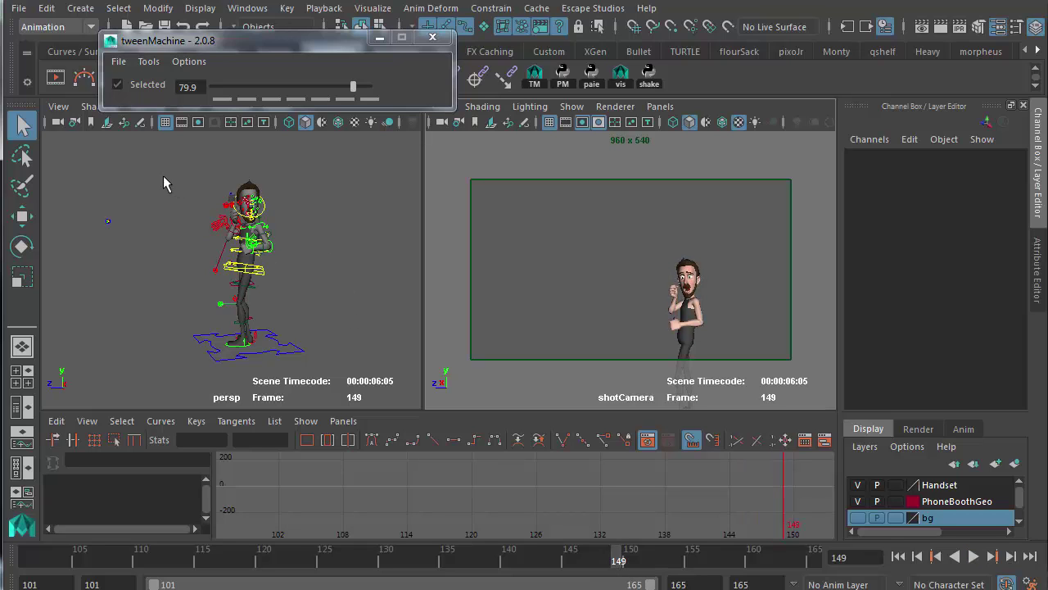
drag(151, 172, 321, 360)
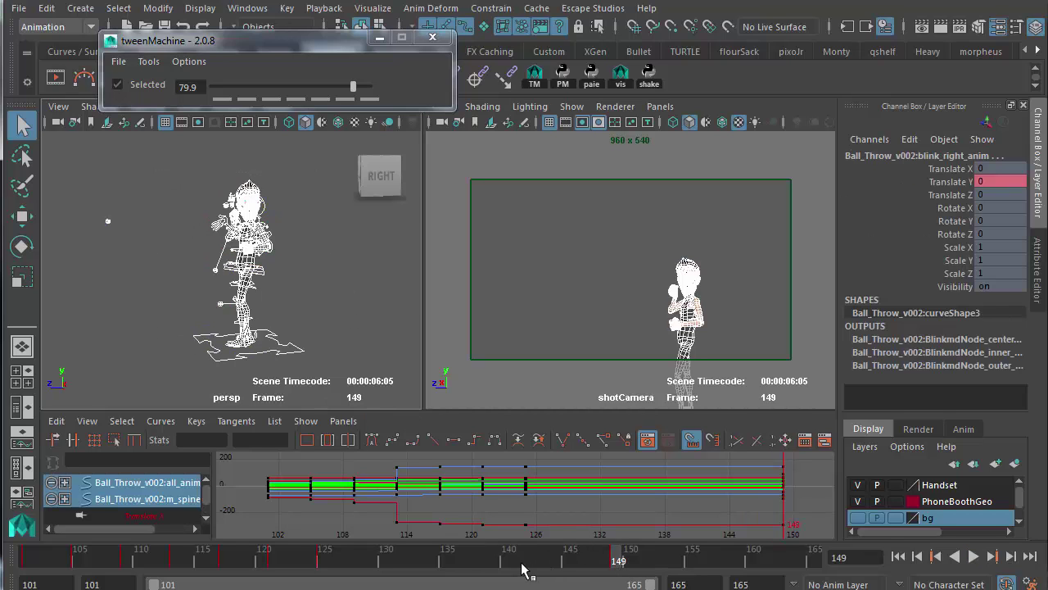
drag(524, 571, 472, 571)
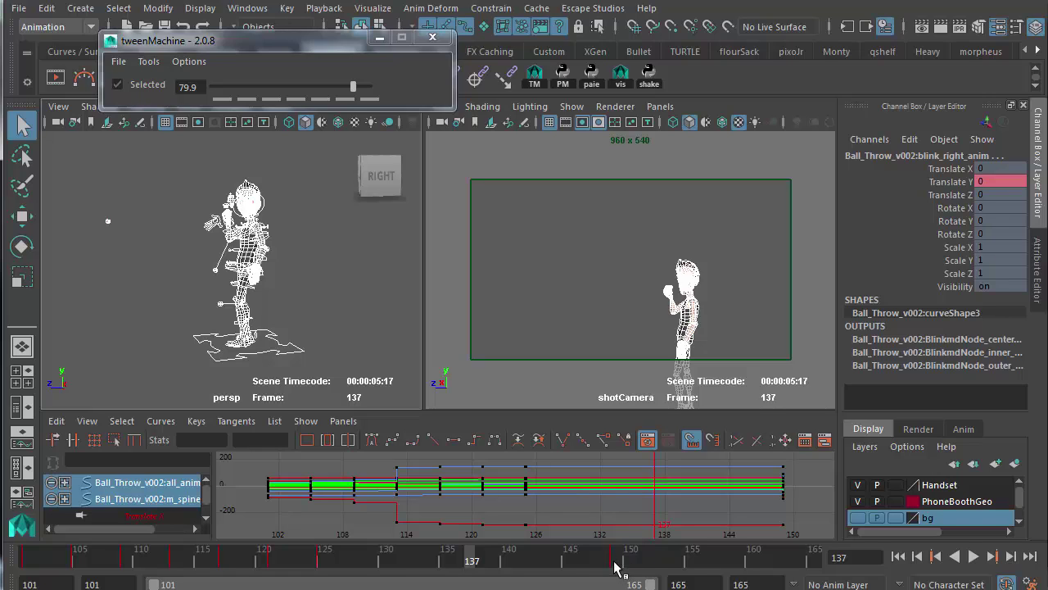
Key a tweenMachine in-between on the rig at frame 137 and play it back to check
drag(354, 96, 349, 96)
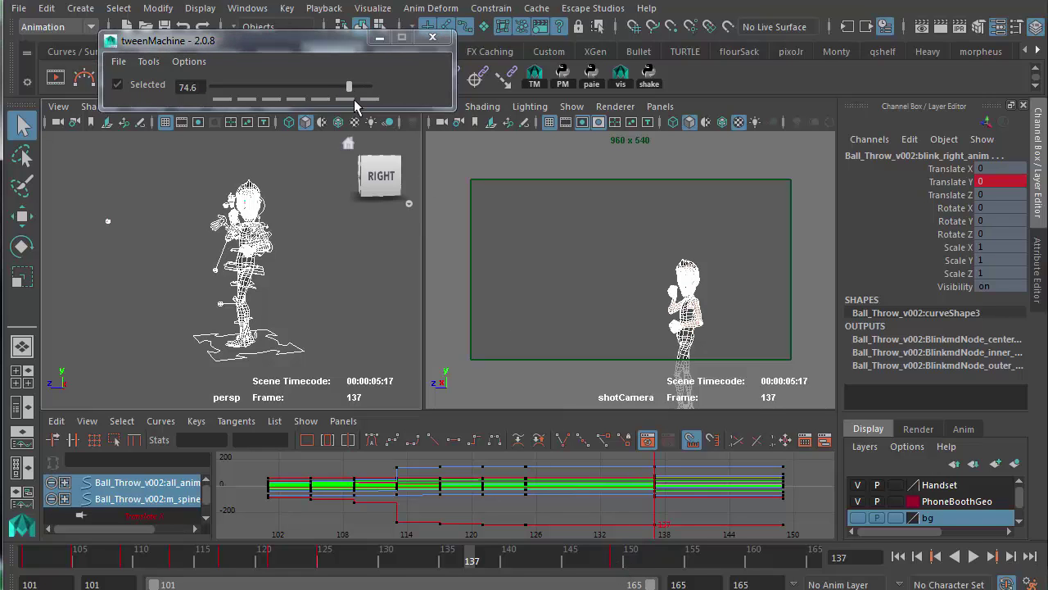
key(alt+v)
click(458, 560)
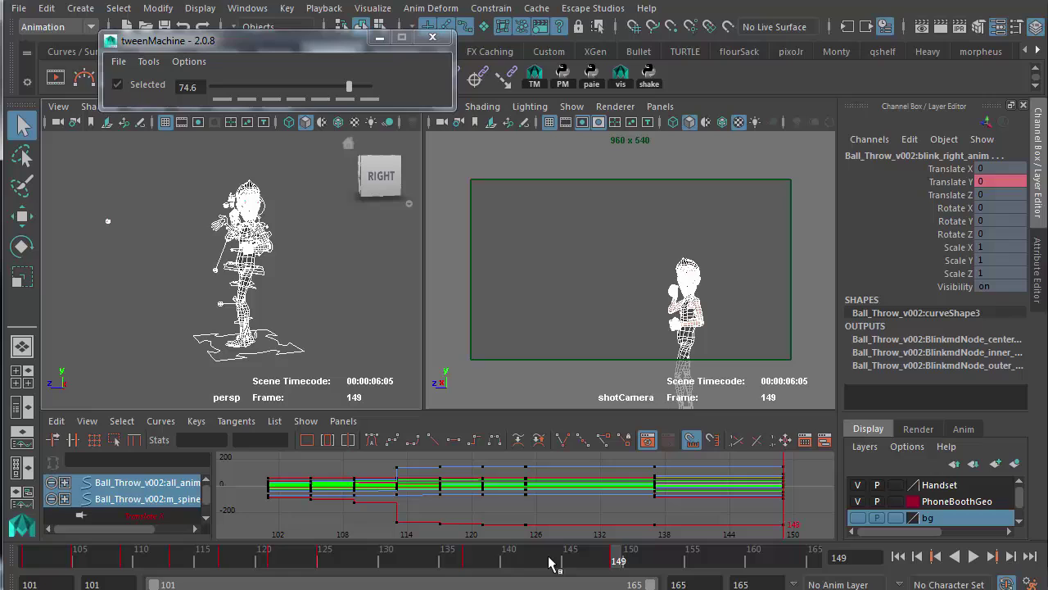
click(468, 562)
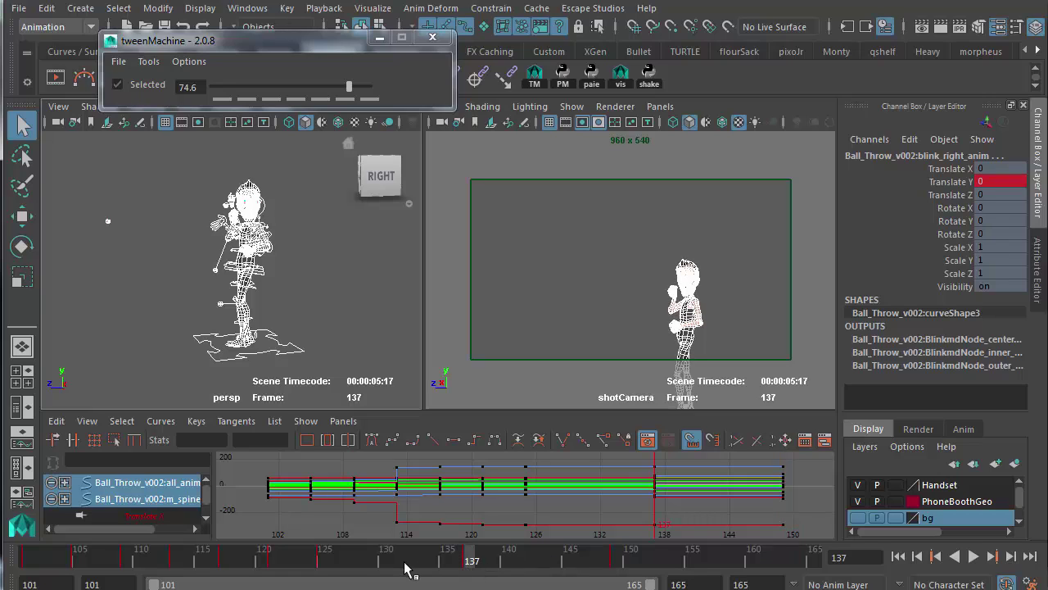
Key in-betweens at frames 129, 133 (59.8), 141 and 145 (77.8), then maximise shotCamera
drag(399, 570, 372, 572)
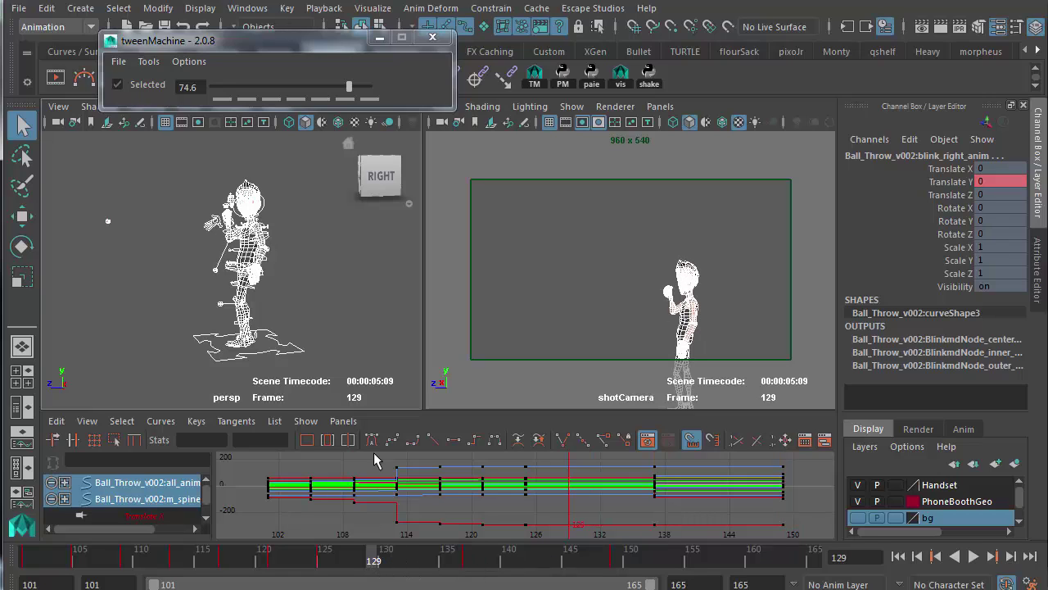
drag(352, 90, 244, 89)
click(424, 560)
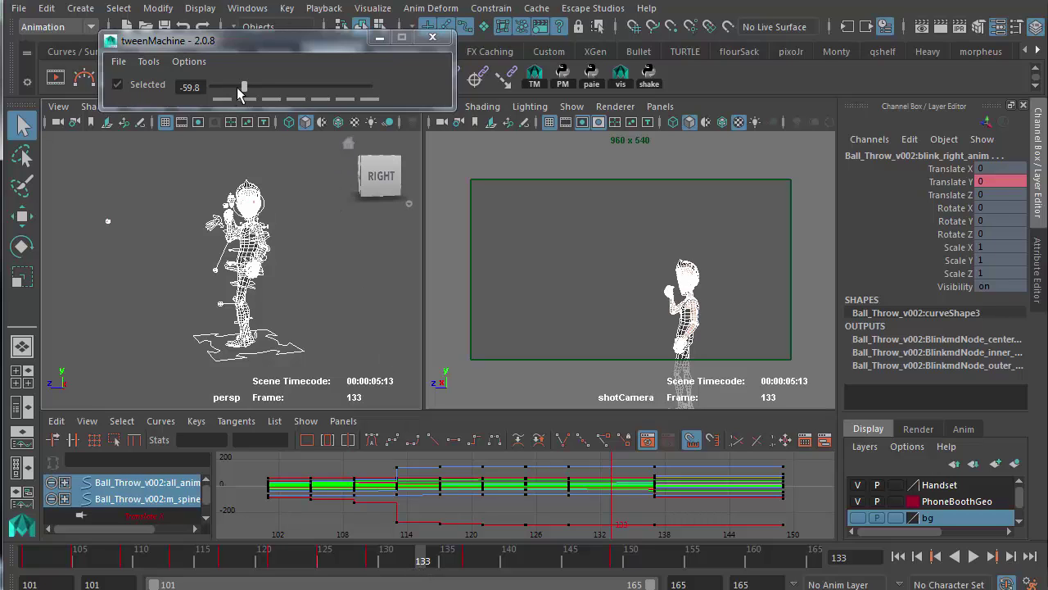
drag(246, 87, 338, 92)
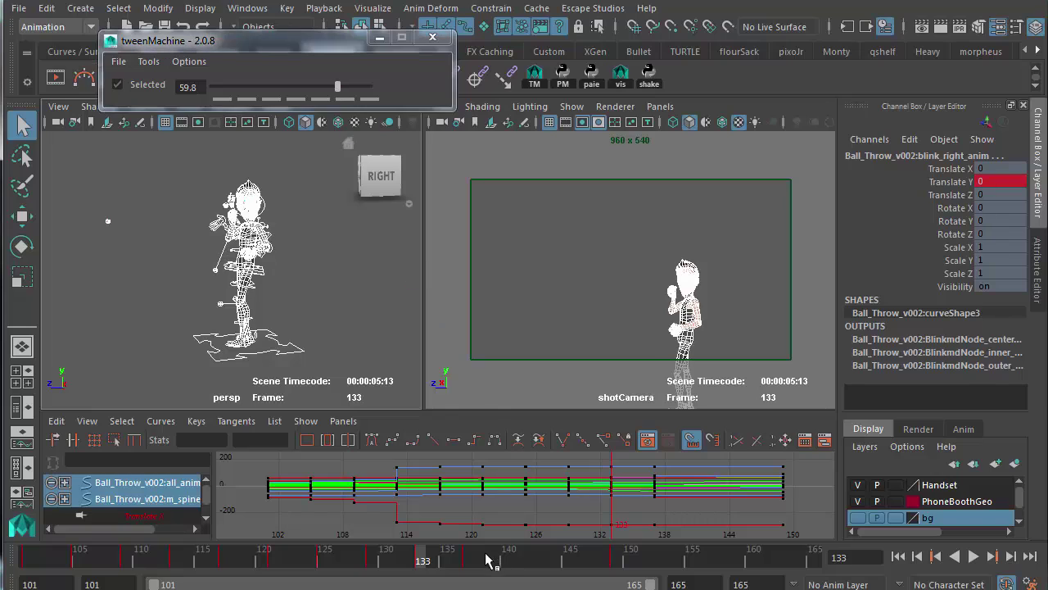
drag(472, 561, 518, 549)
drag(339, 90, 344, 87)
drag(557, 564, 570, 564)
drag(345, 90, 351, 86)
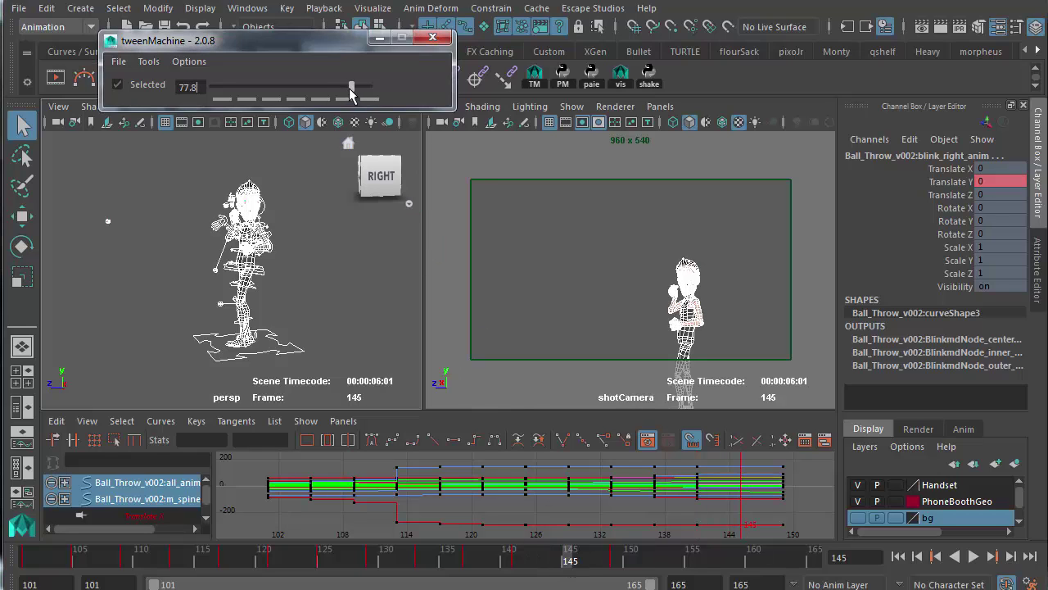
key(space)
Deselect, play the shot from frame 101 to 156, minimise tweenMachine and restore the multi-pane layout
click(426, 402)
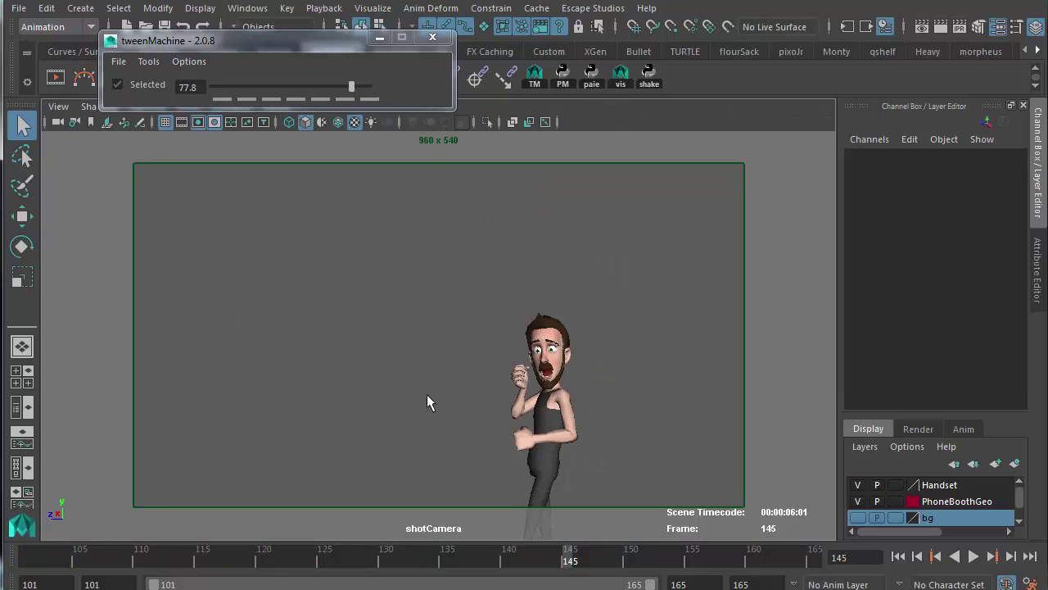
click(67, 564)
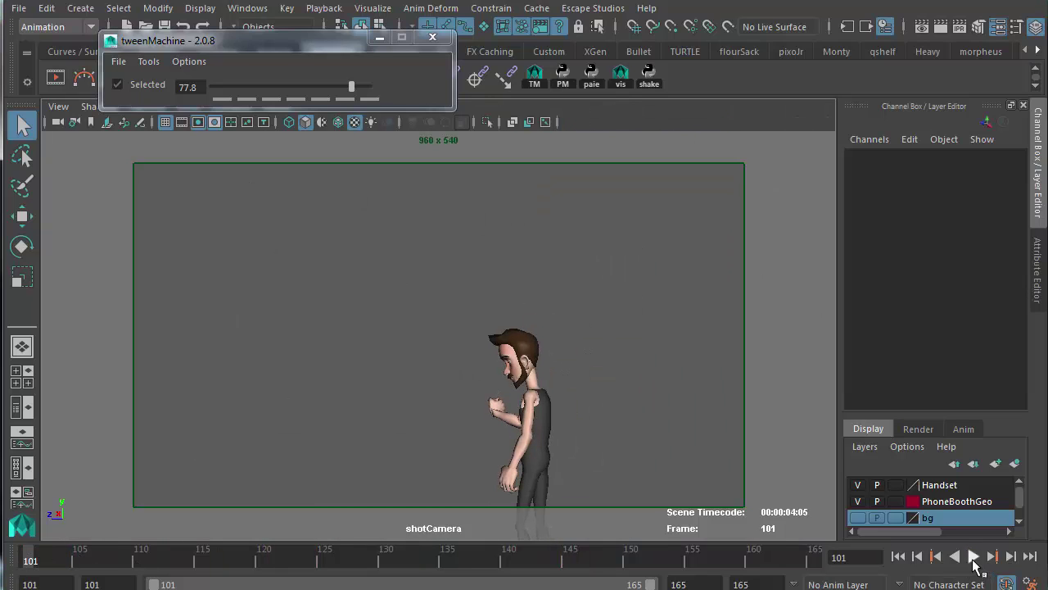
click(973, 556)
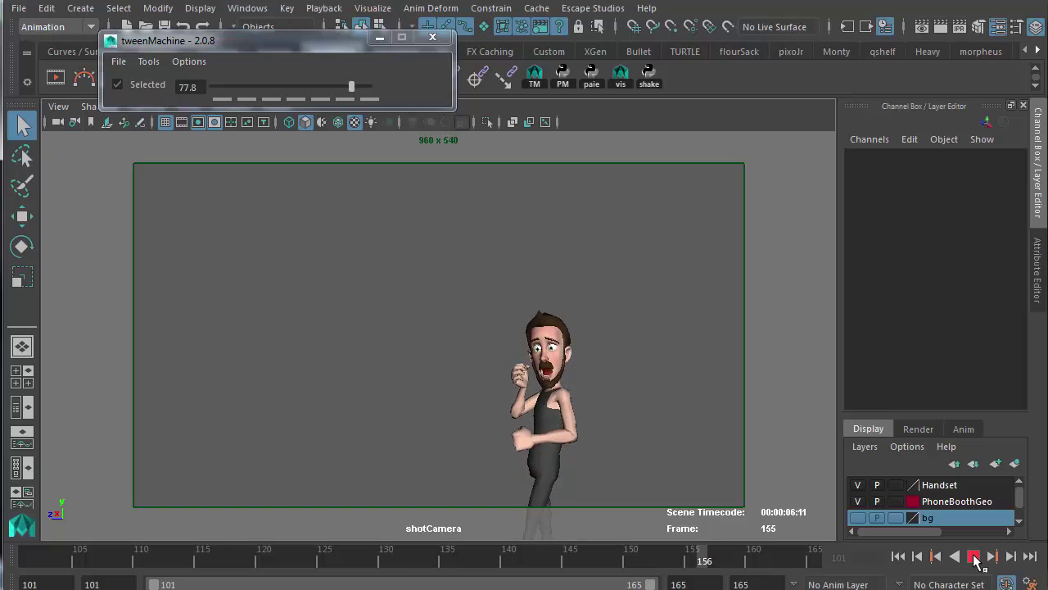
click(974, 556)
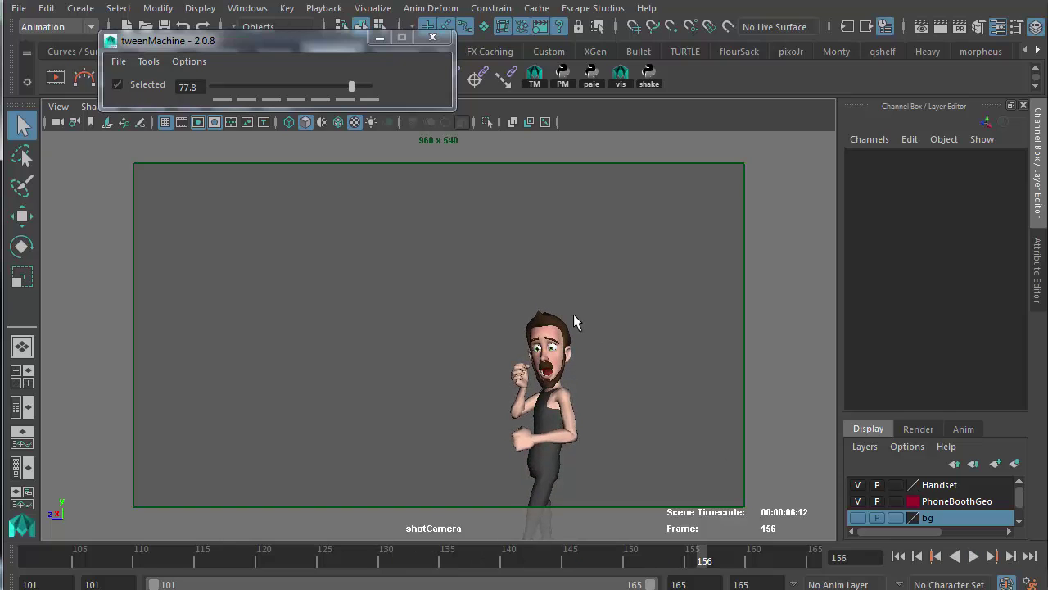
click(379, 38)
key(space)
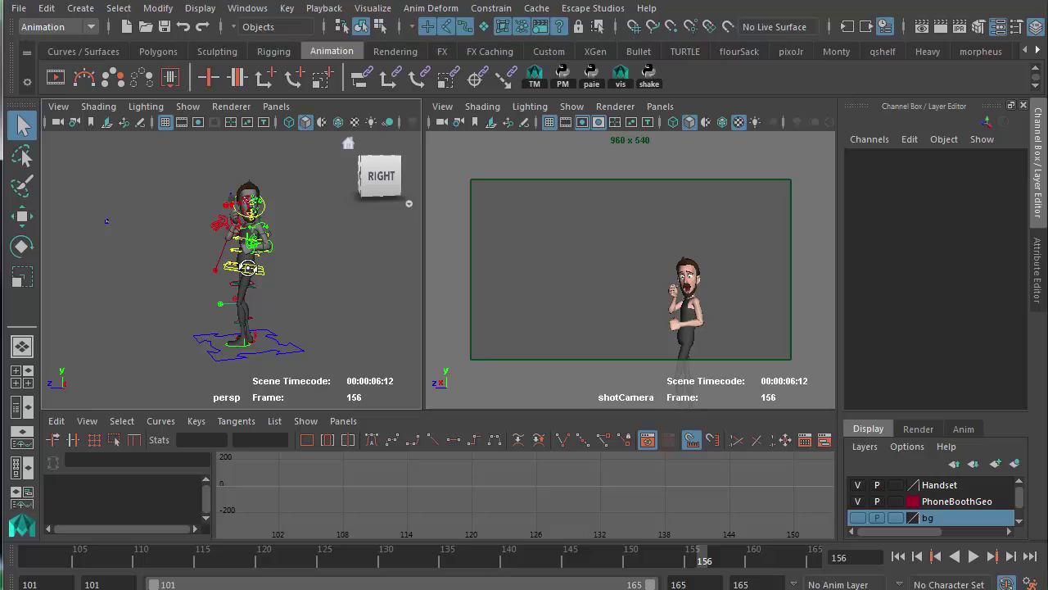
Rotate the left elbow FK control to re-pose the arm around frame 133
drag(170, 172, 327, 360)
scroll(377, 337, up, 10)
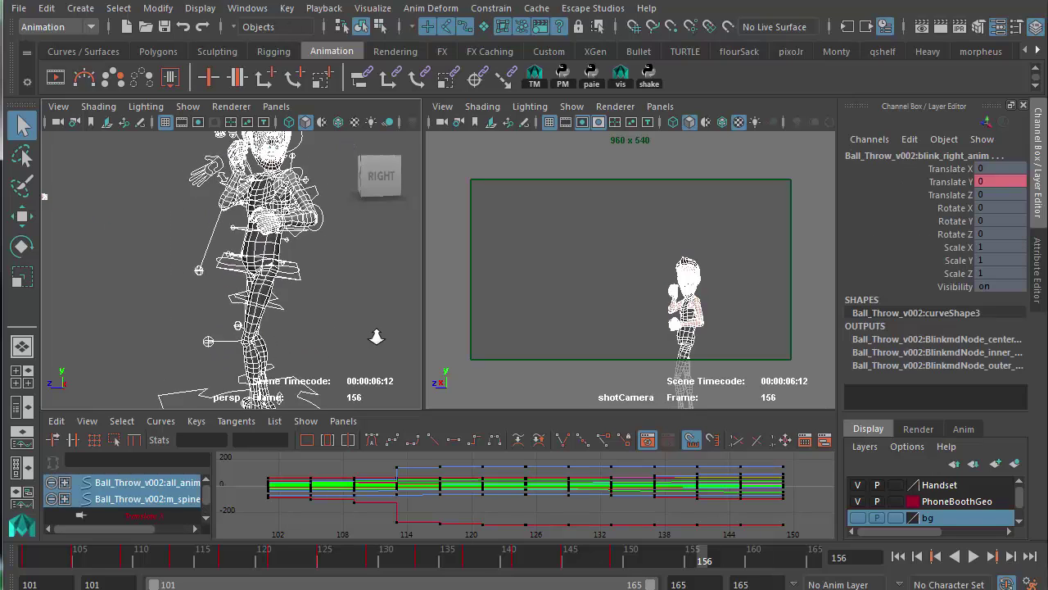
scroll(401, 350, up, 2)
click(410, 301)
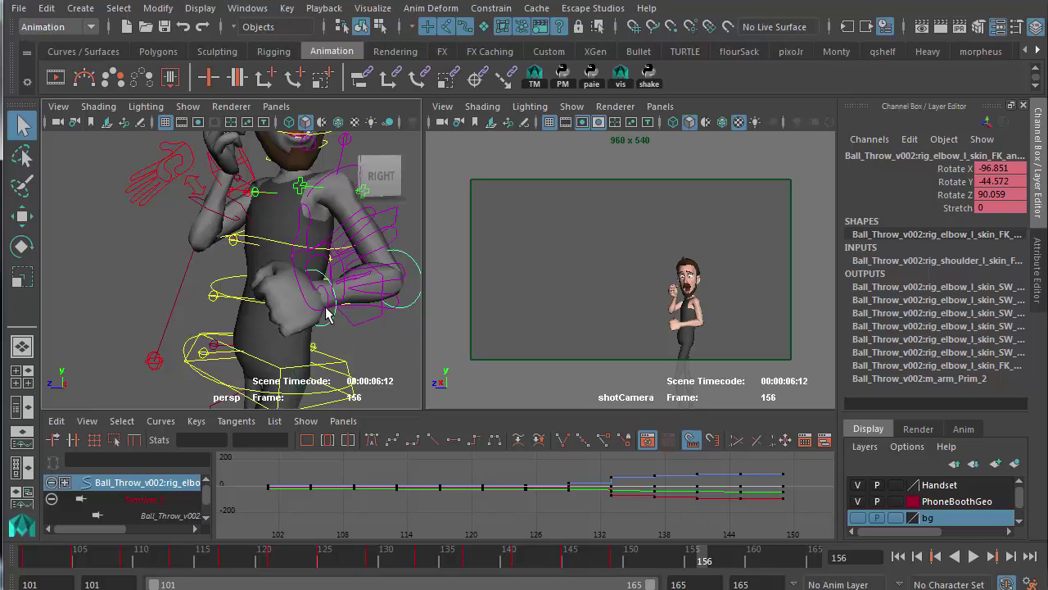
key(e)
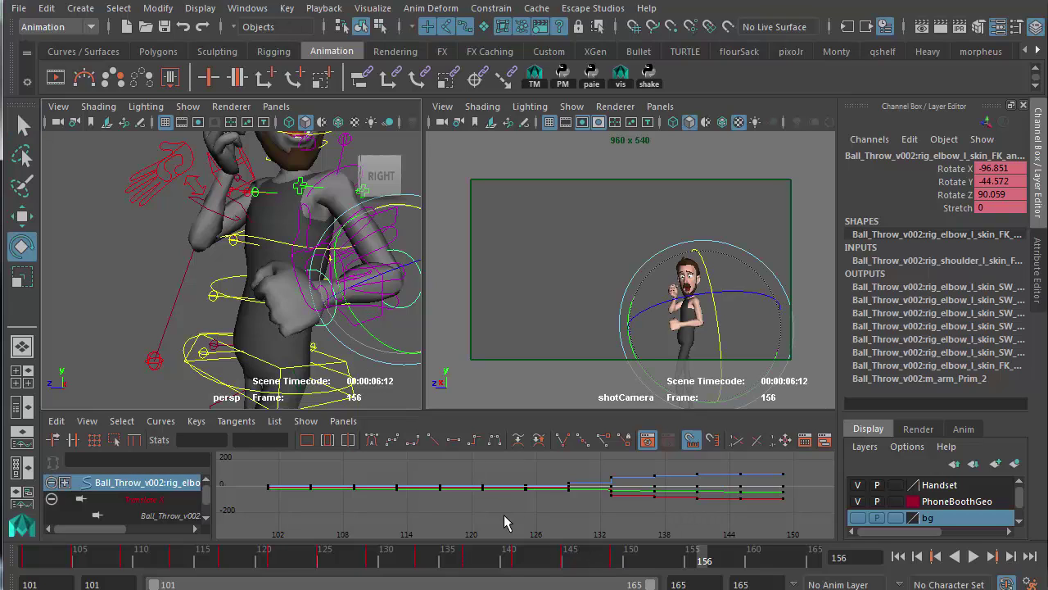
drag(540, 559, 422, 565)
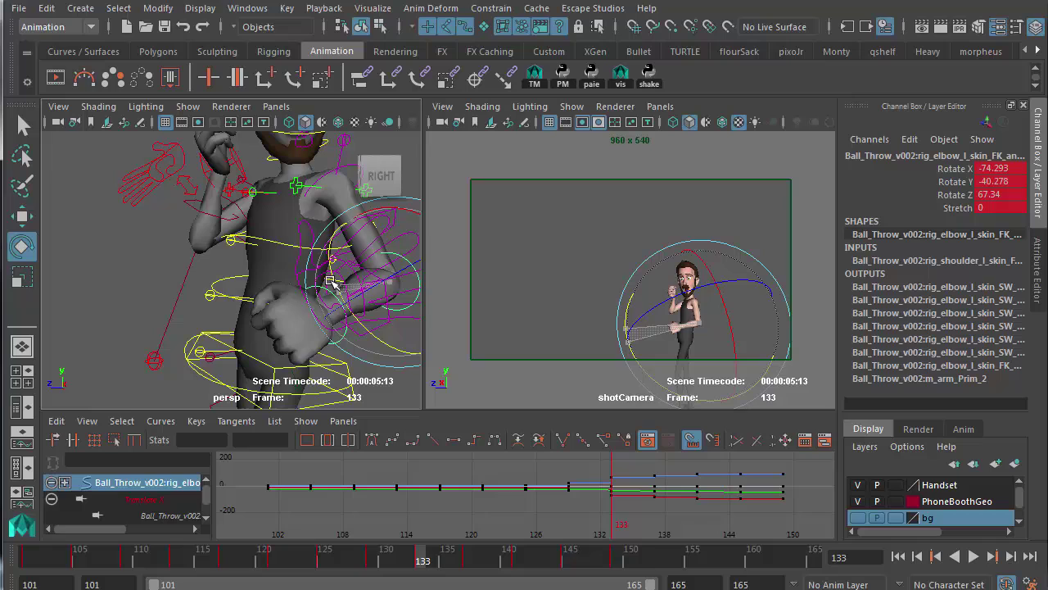
drag(332, 282, 335, 264)
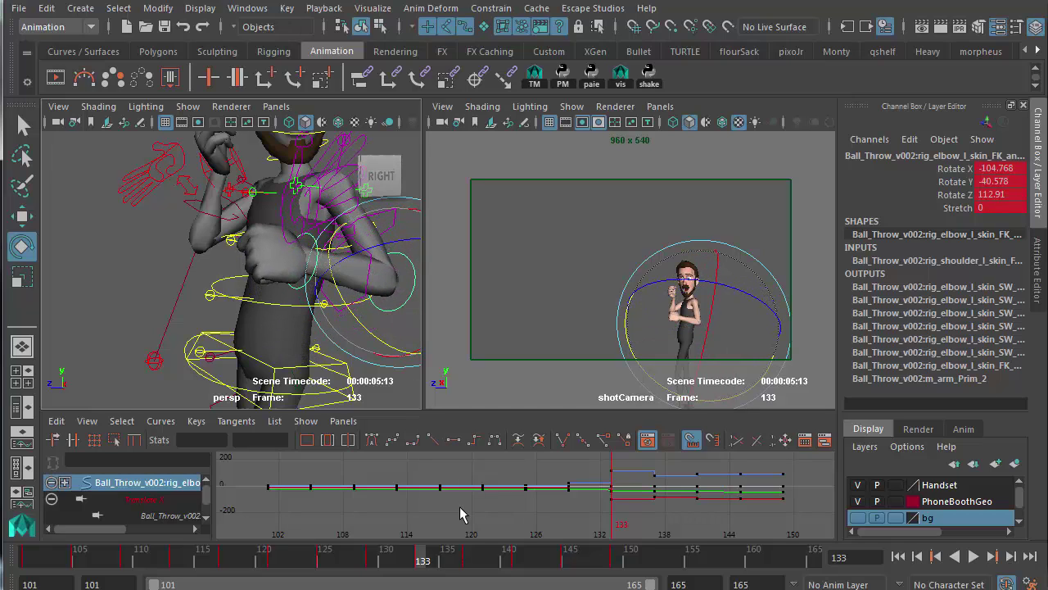
Check the arm at frame 137 and play the shot in the full-size shot camera
drag(423, 558, 471, 560)
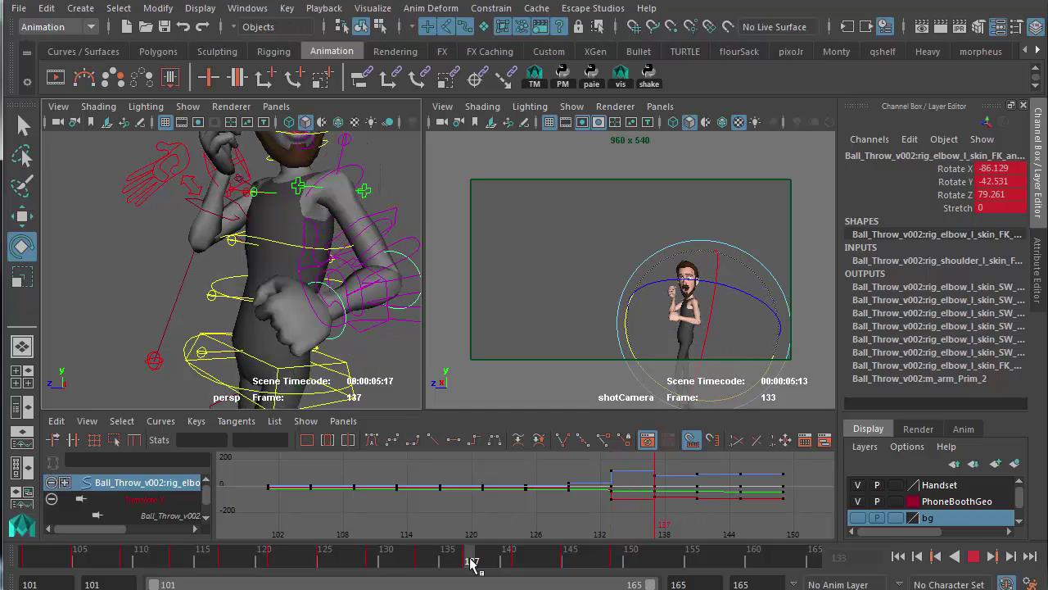
key(alt+v)
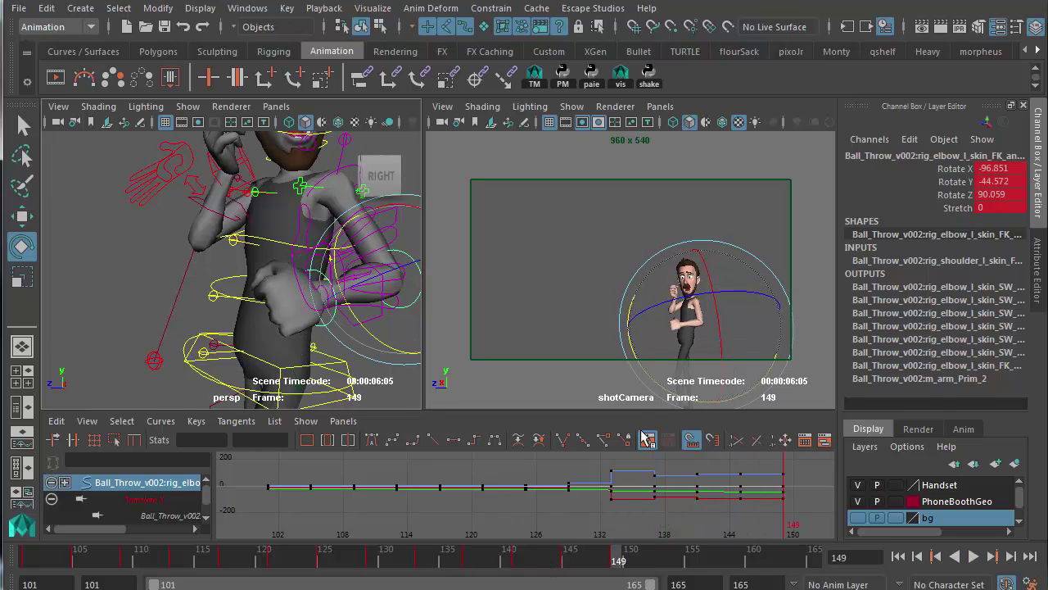
key(space)
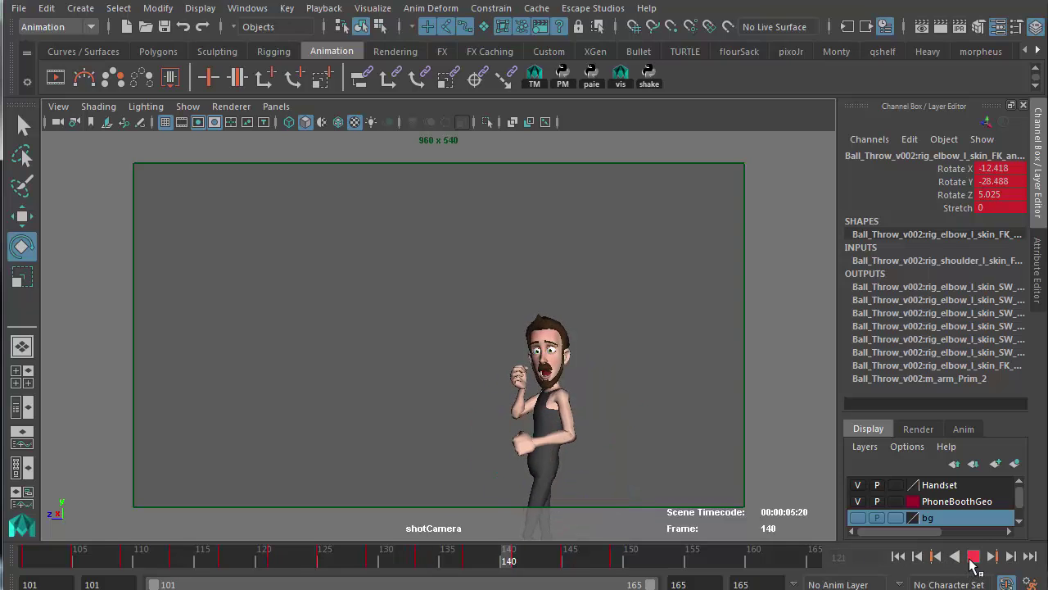
click(973, 556)
mouse_move(581, 556)
mouse_down()
mouse_move(322, 563)
mouse_move(562, 562)
mouse_up()
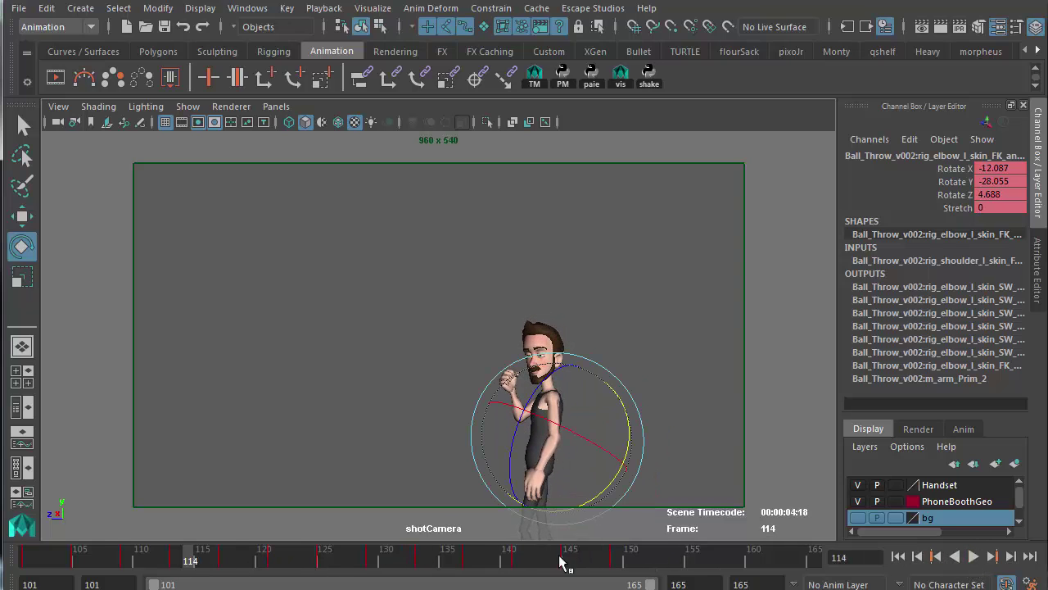
click(973, 556)
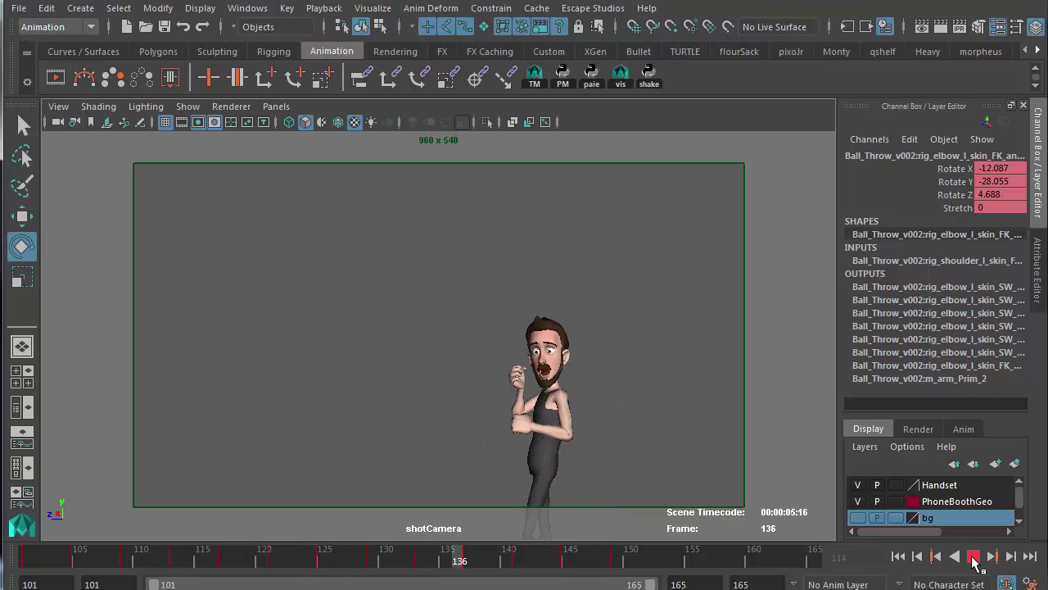
click(973, 556)
drag(562, 562, 289, 554)
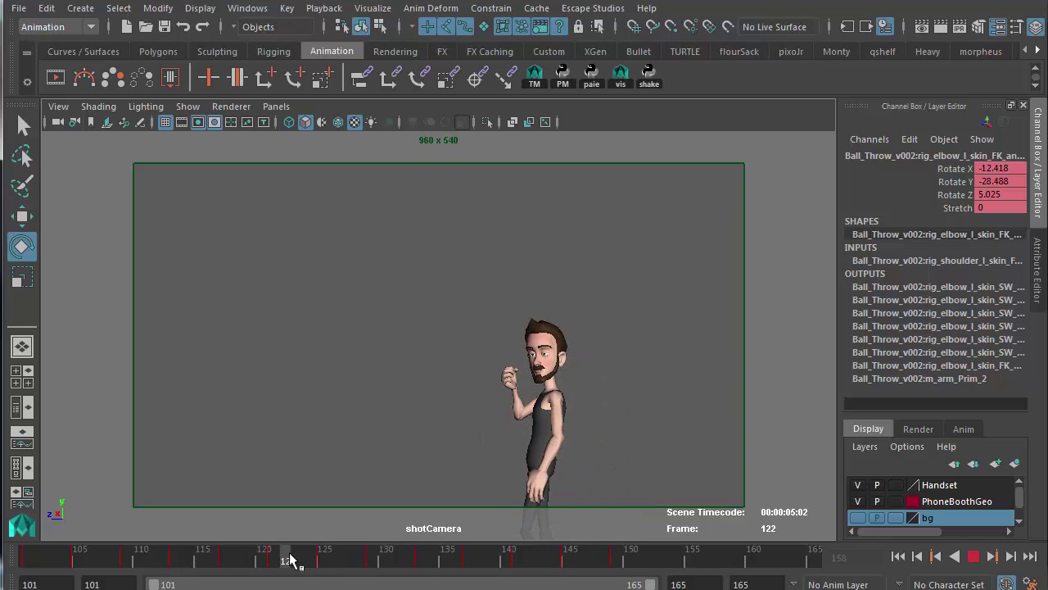
click(973, 556)
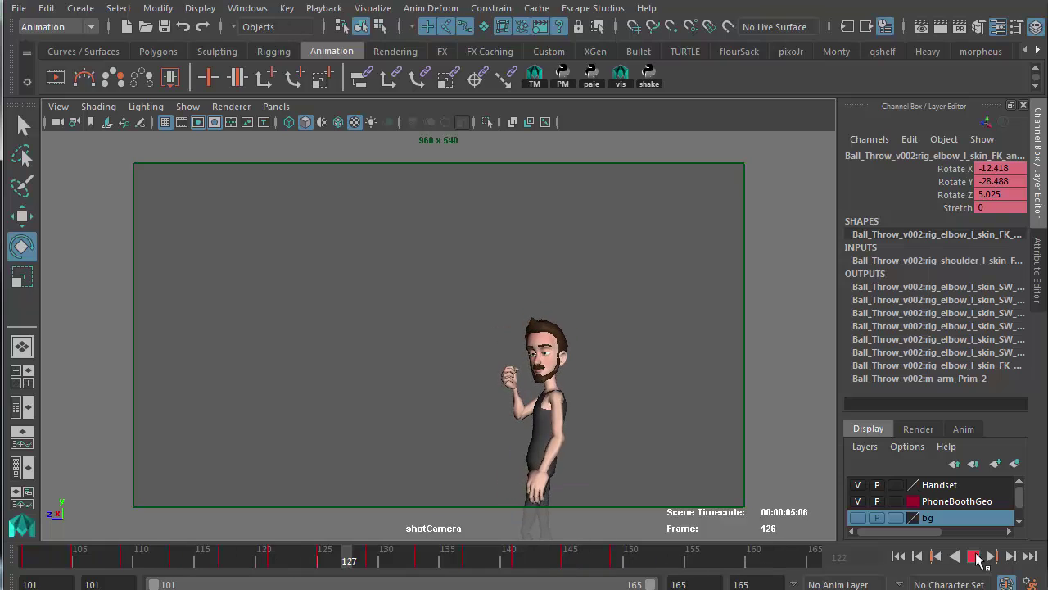
click(973, 556)
drag(472, 557, 419, 559)
key(alt+v)
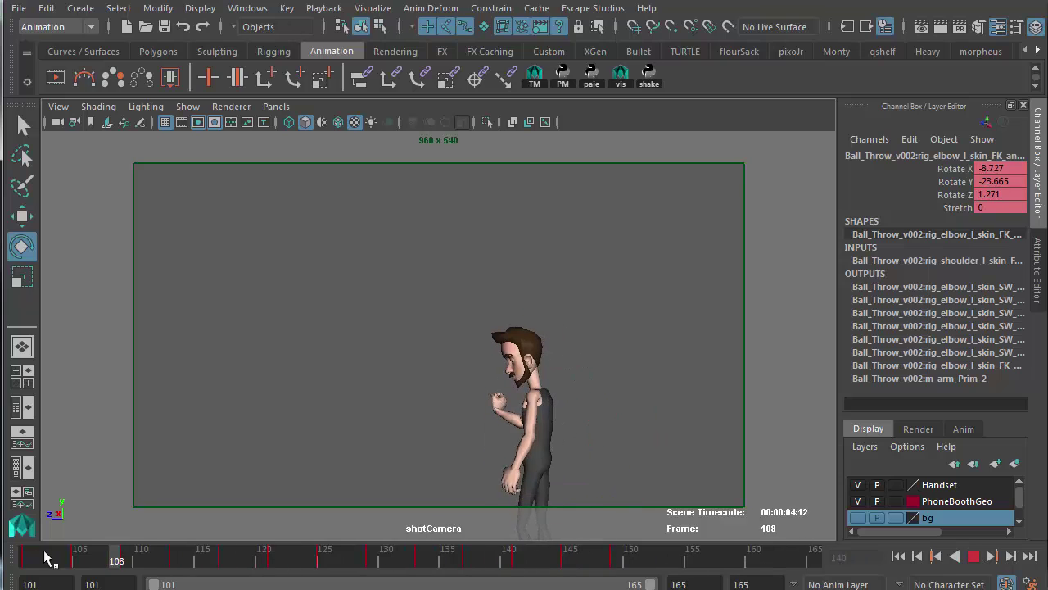
drag(205, 560, 175, 566)
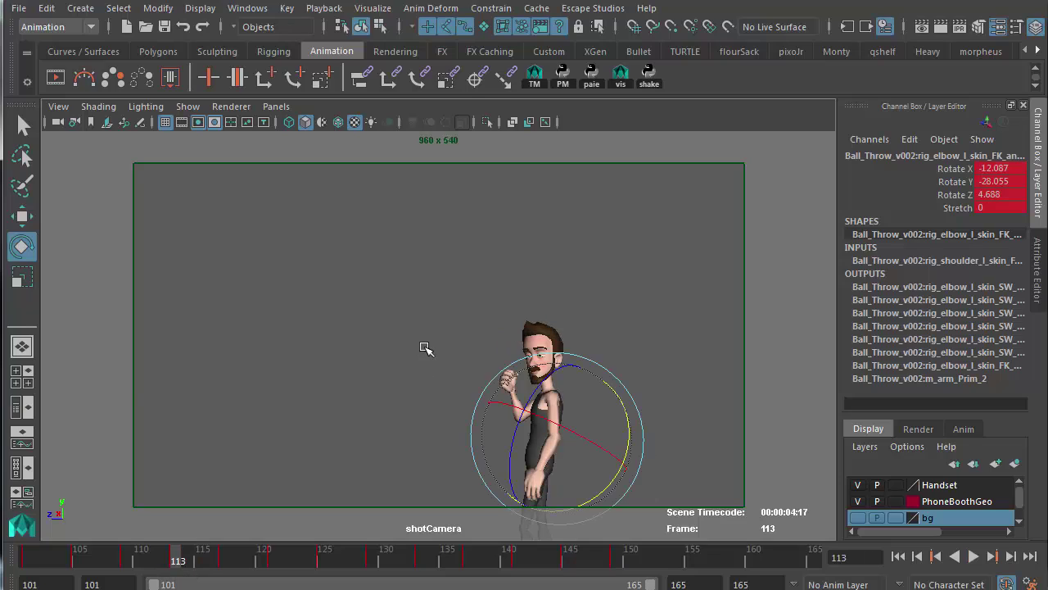
Select the neck control m_neck_IK_anim with the Graph Editor layout showing
key(space)
key(space)
scroll(362, 334, down, 6)
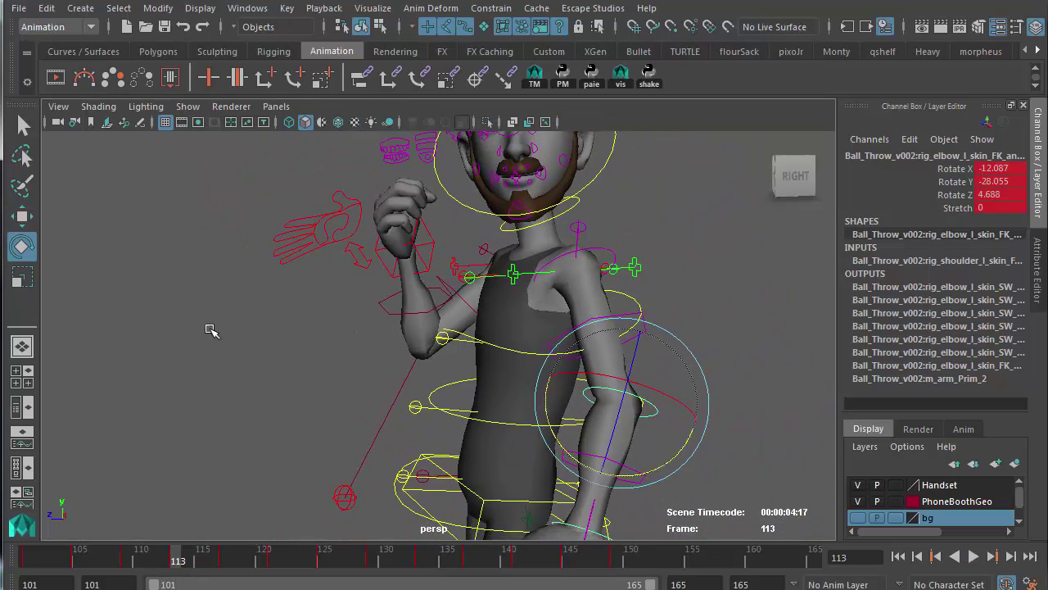
click(572, 190)
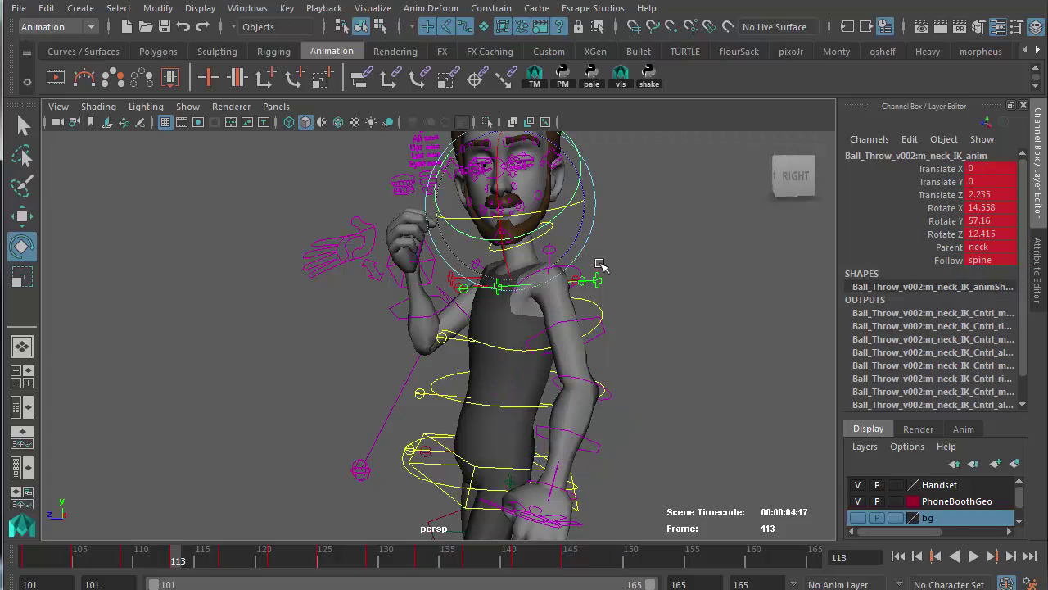
key(space)
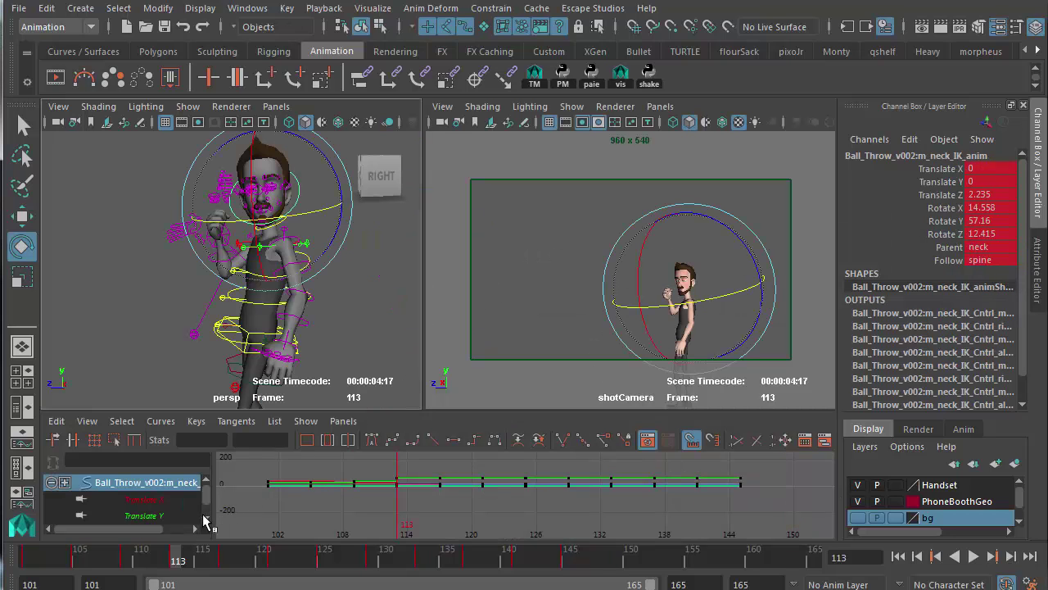
scroll(203, 516, down, 4)
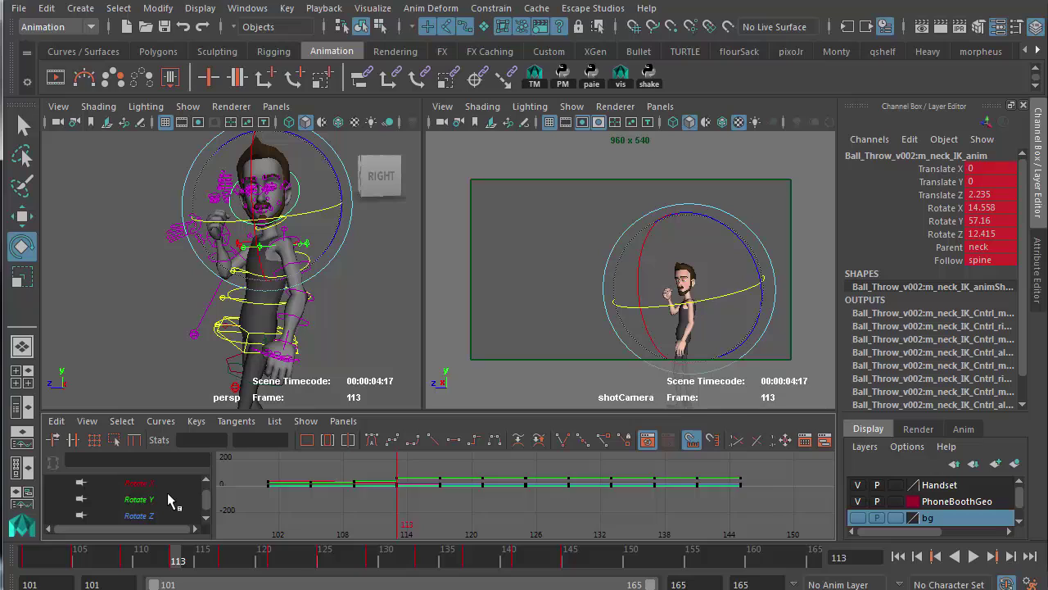
Lower the neck's Rotate Y key at frame 113 to 39.567, then maximise shotCamera
click(167, 494)
key(f)
drag(393, 455, 416, 484)
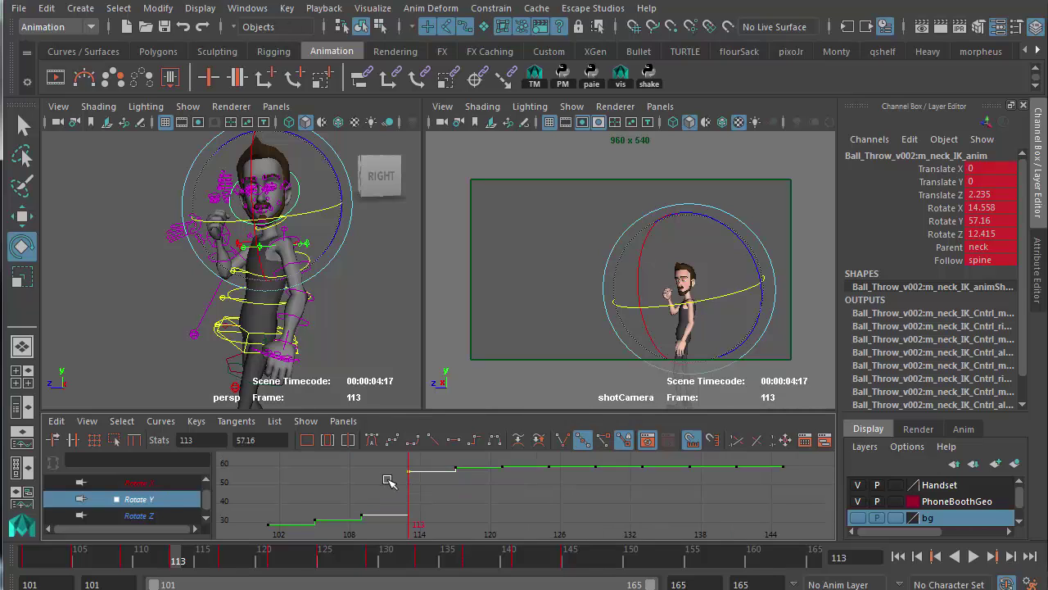
shift+middle_drag(397, 484, 398, 513)
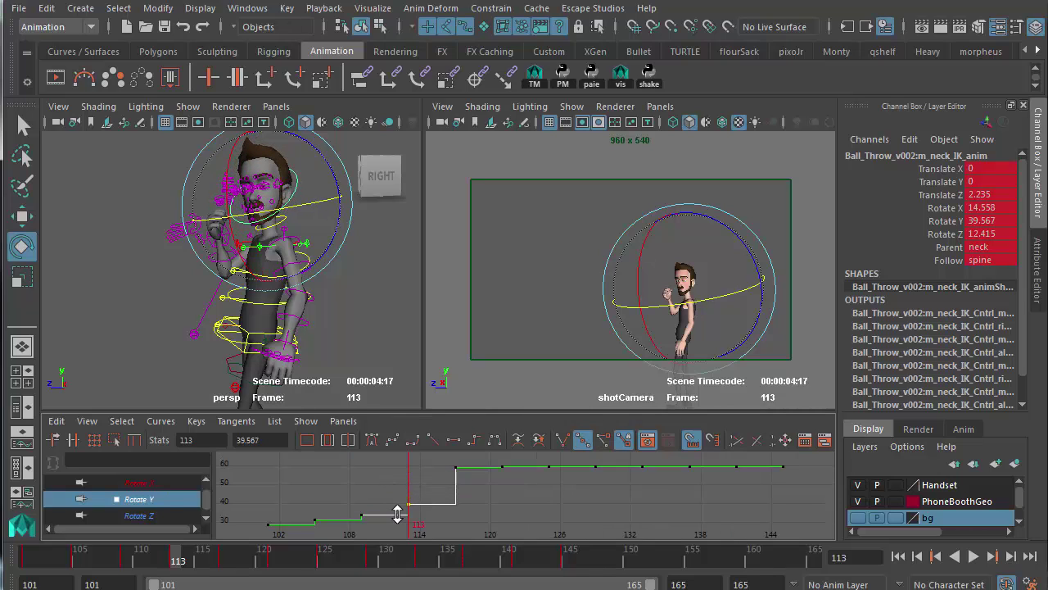
drag(446, 457, 471, 488)
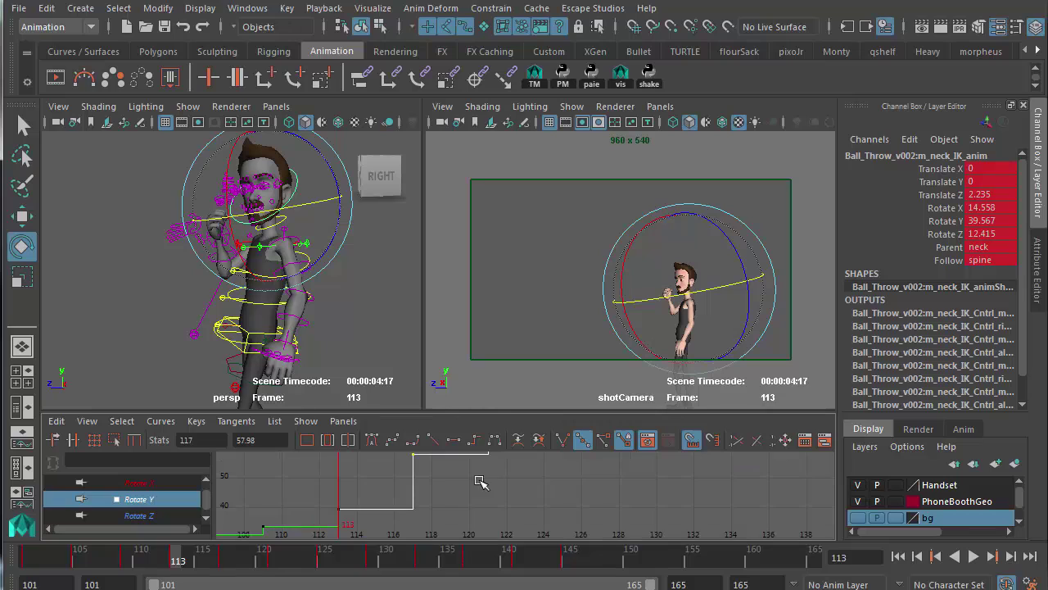
key(space)
drag(235, 564, 104, 562)
click(973, 556)
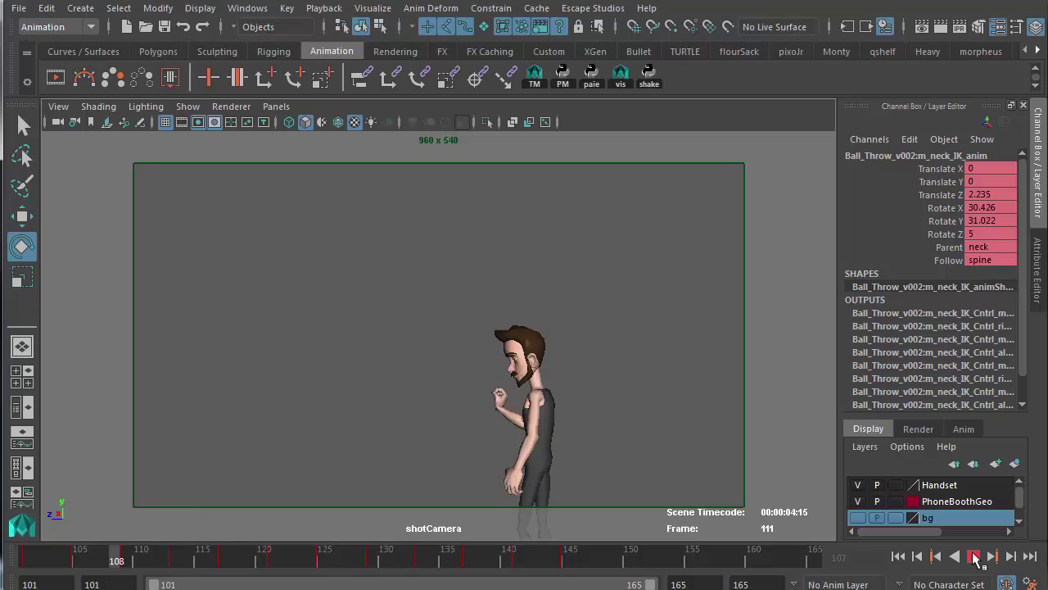
click(974, 556)
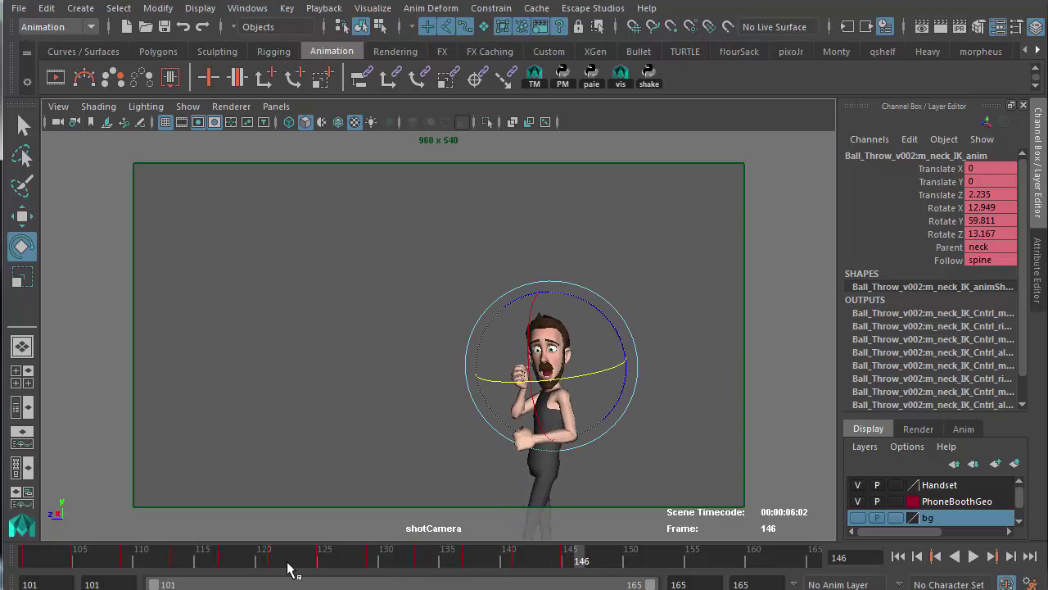
click(897, 556)
click(972, 557)
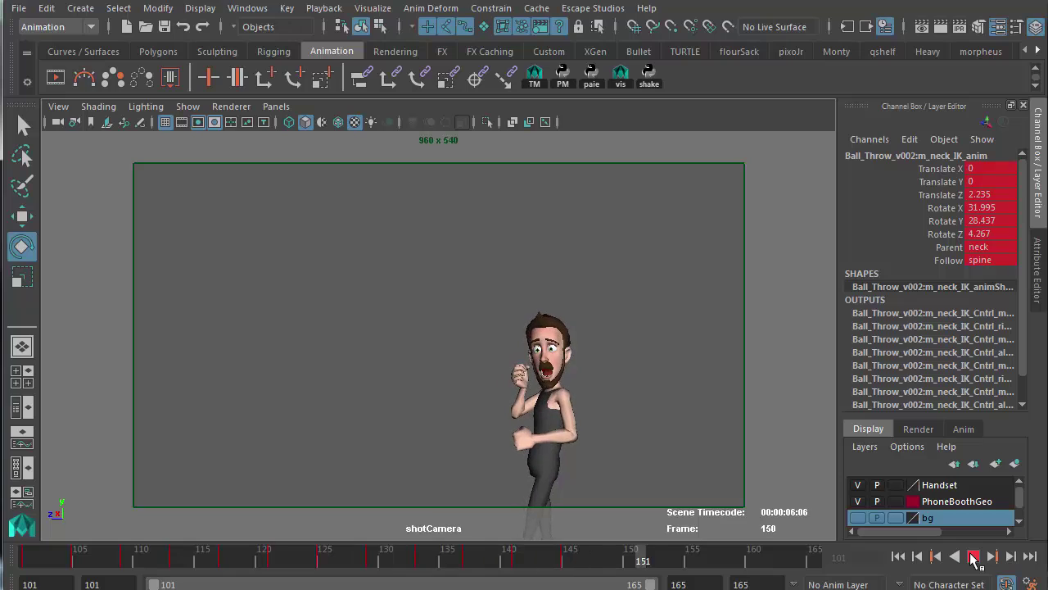
click(974, 556)
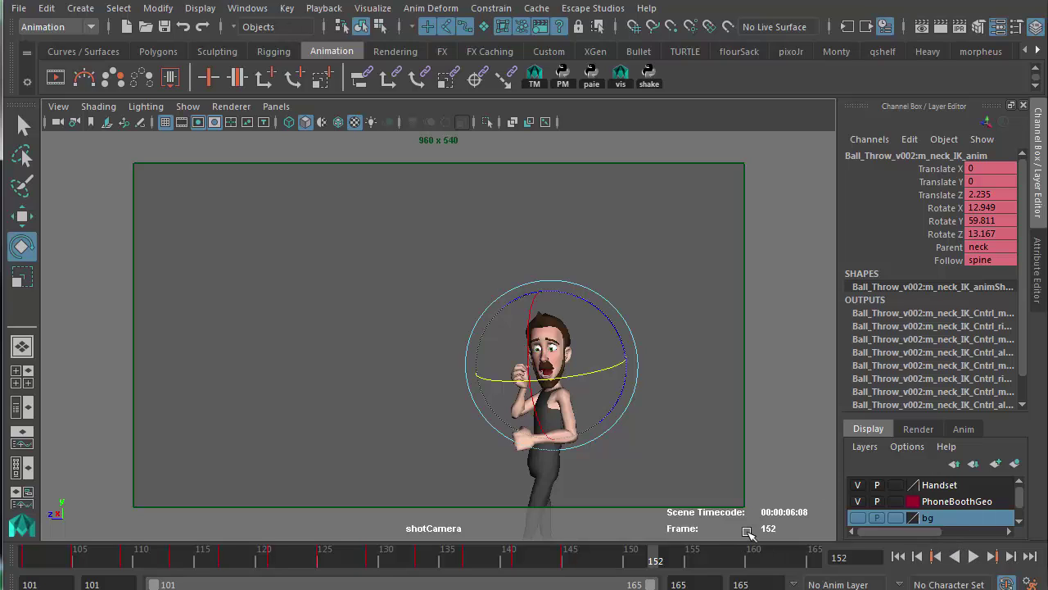
click(974, 556)
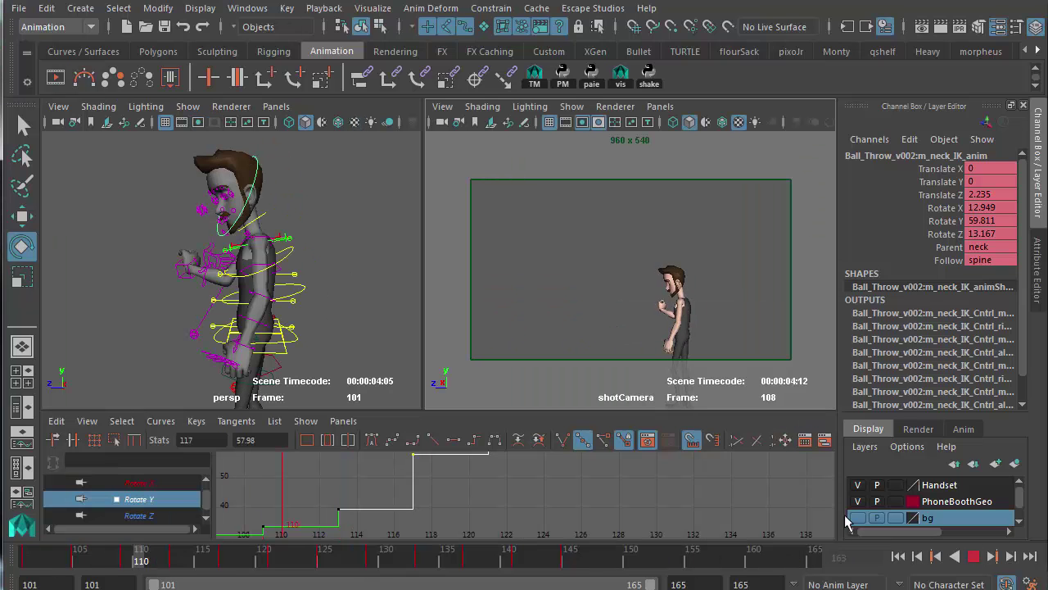
Stop playback, orbit the persp view to the side, select the rig and go to frame 103
key(Escape)
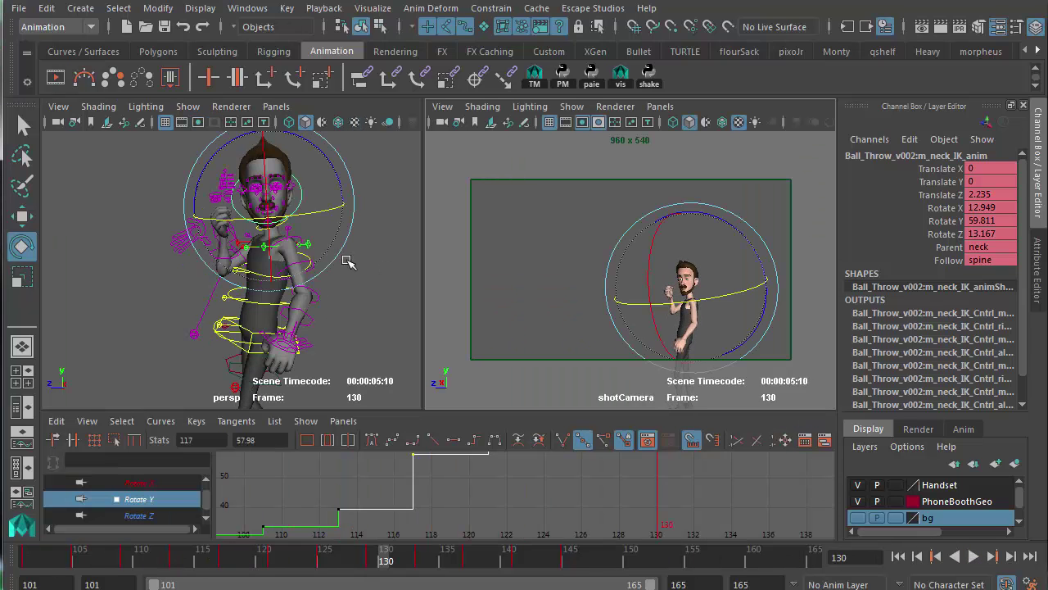
alt+drag(348, 262, 158, 224)
mouse_move(123, 191)
mouse_down()
mouse_move(288, 361)
mouse_move(351, 403)
mouse_up()
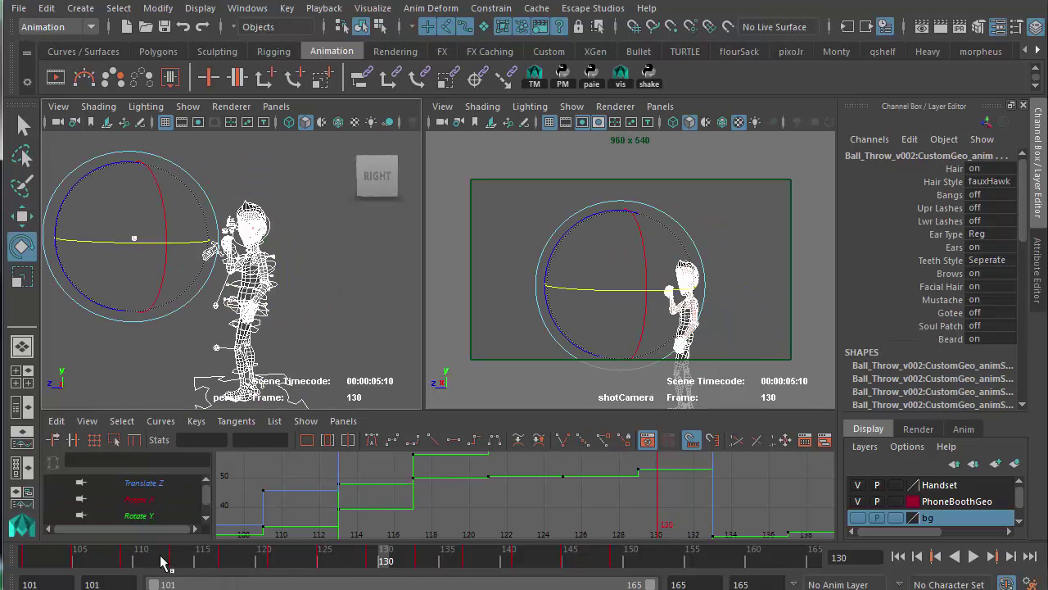
drag(161, 562, 53, 564)
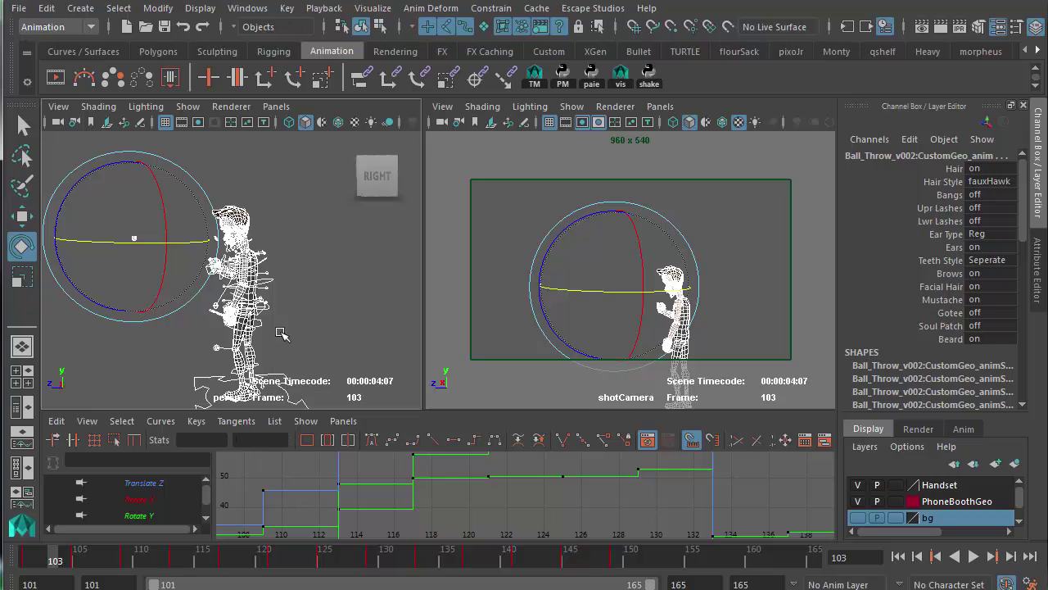
Open tweenMachine and key in-betweens at frames 103, 107 and 111
click(534, 75)
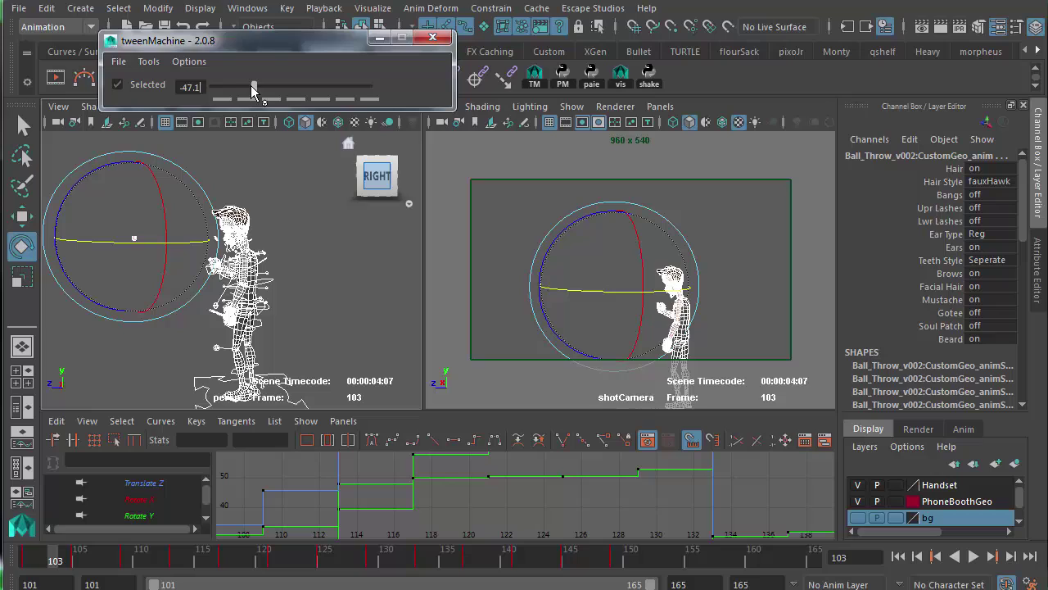
drag(251, 85, 243, 86)
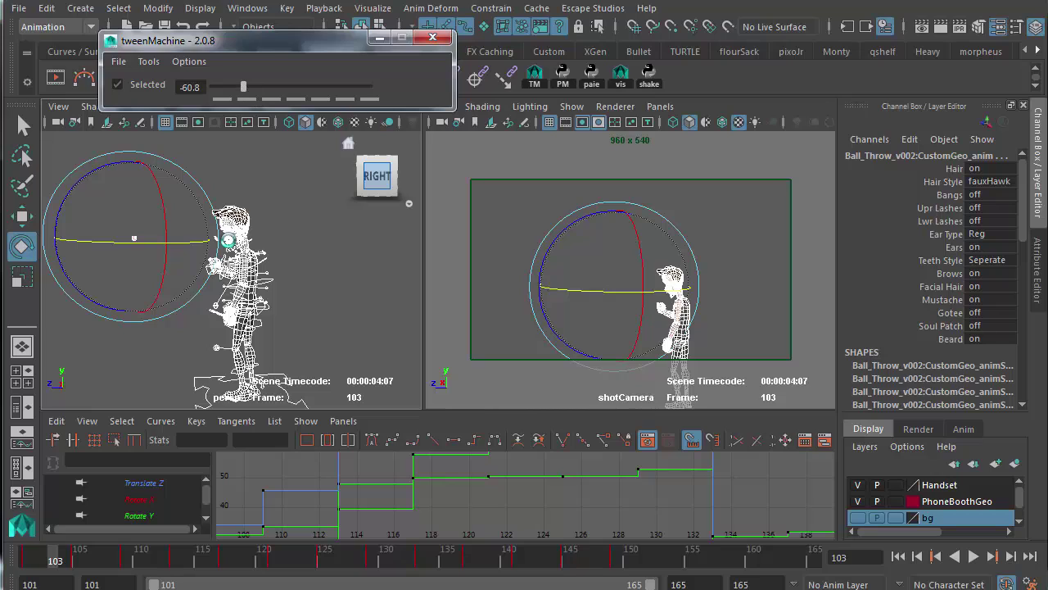
click(95, 560)
click(51, 560)
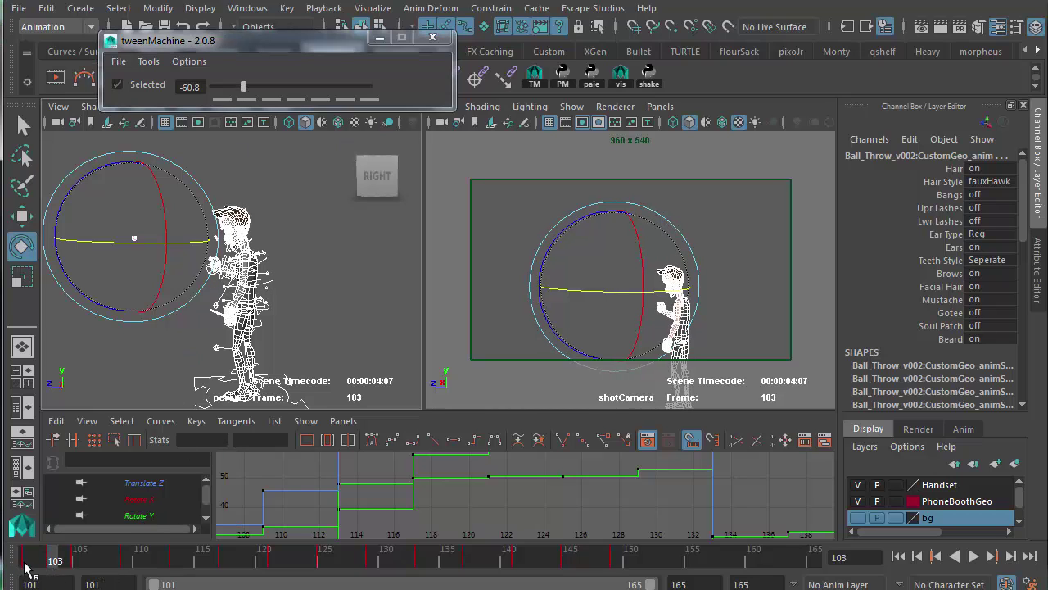
click(103, 560)
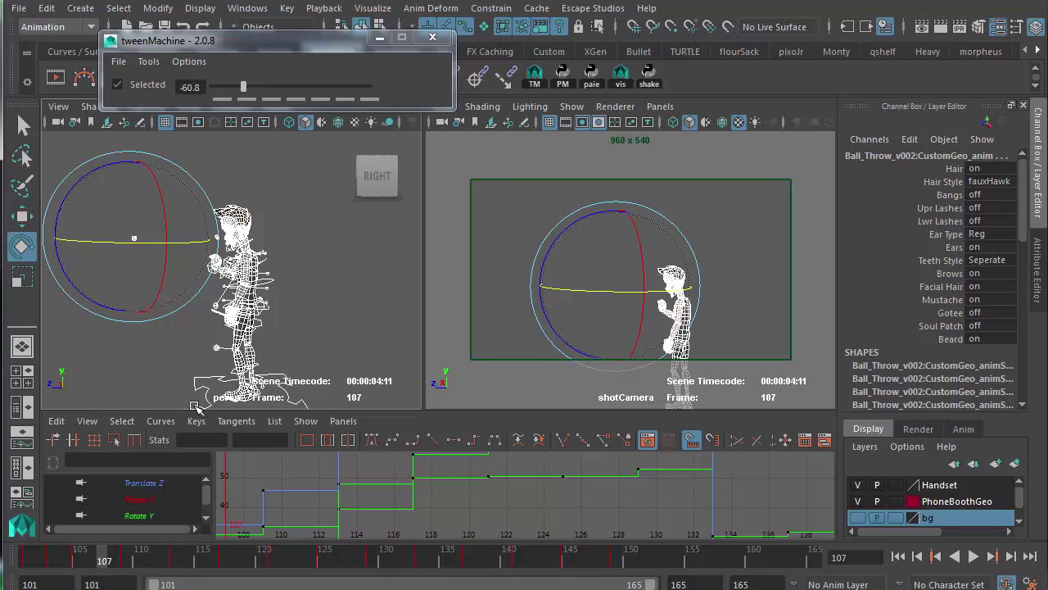
drag(244, 86, 295, 86)
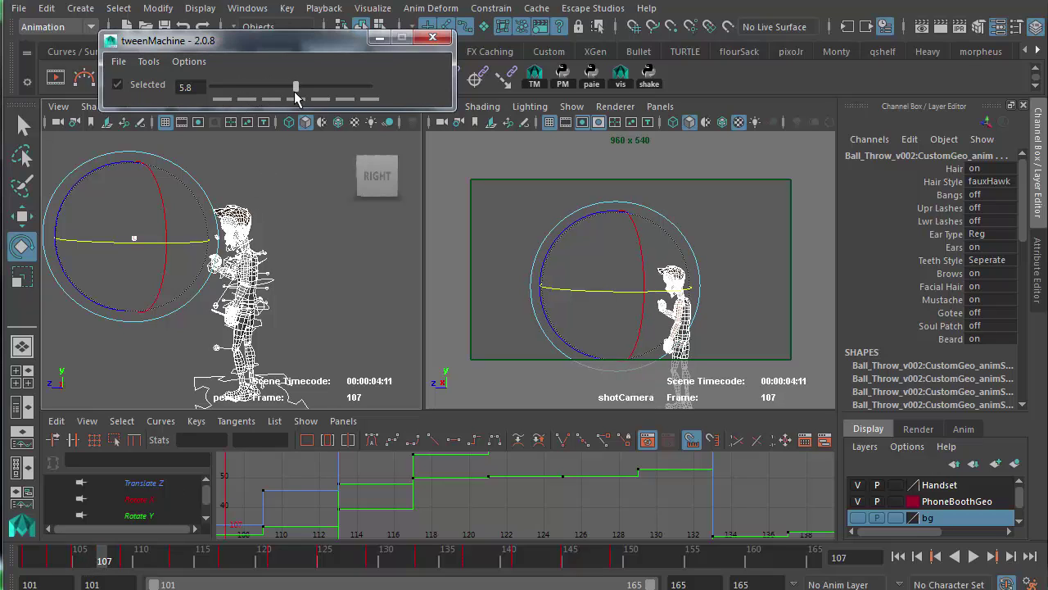
click(150, 560)
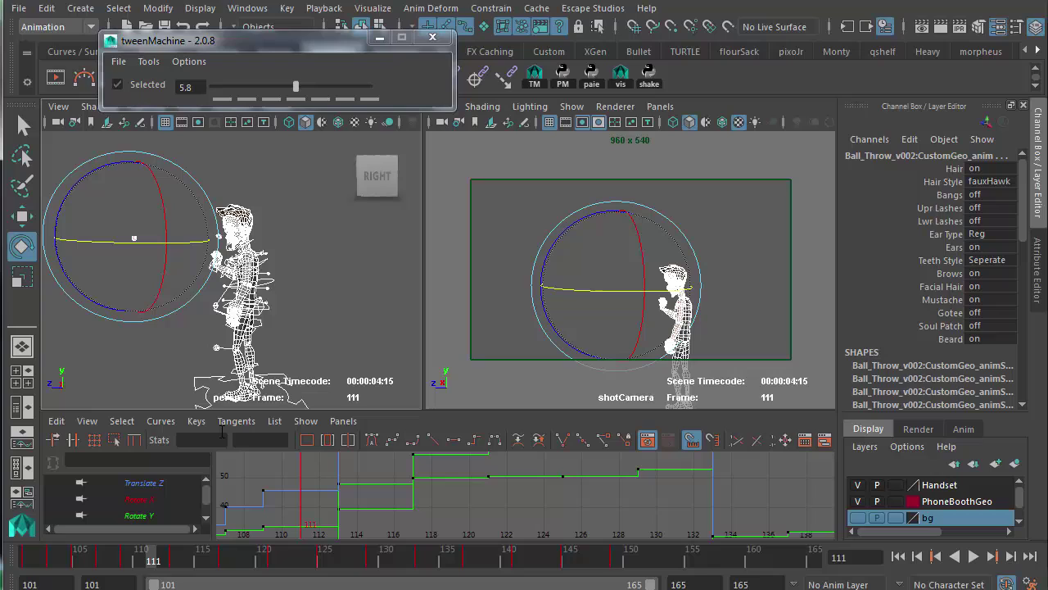
click(295, 90)
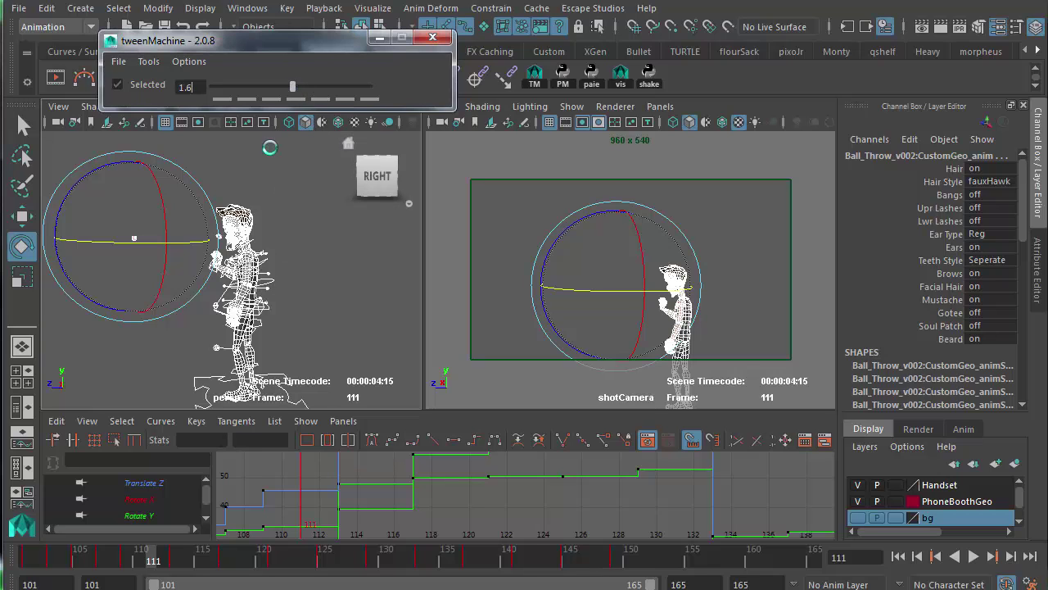
Key in-betweens at frames 115, 123, 127 (2.6) and 131, then scrub back to frame 117
click(198, 564)
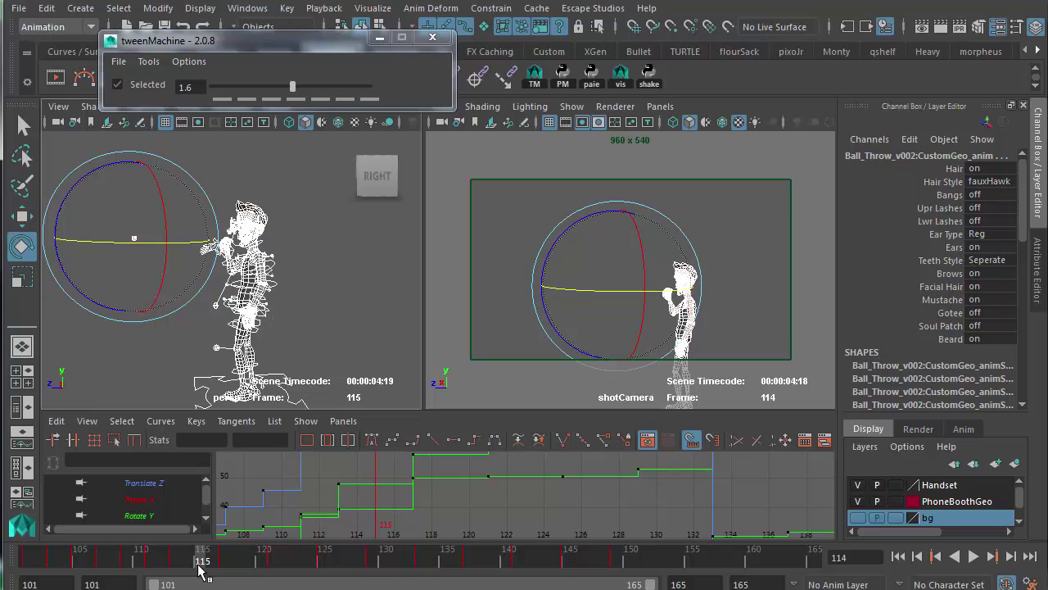
drag(292, 88, 295, 87)
click(252, 564)
click(300, 563)
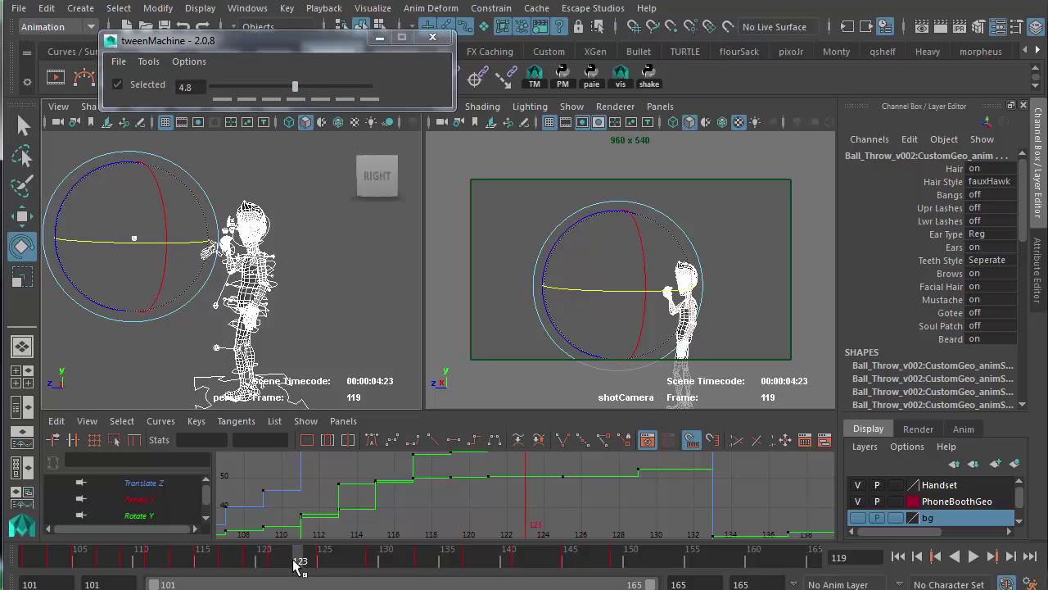
click(295, 87)
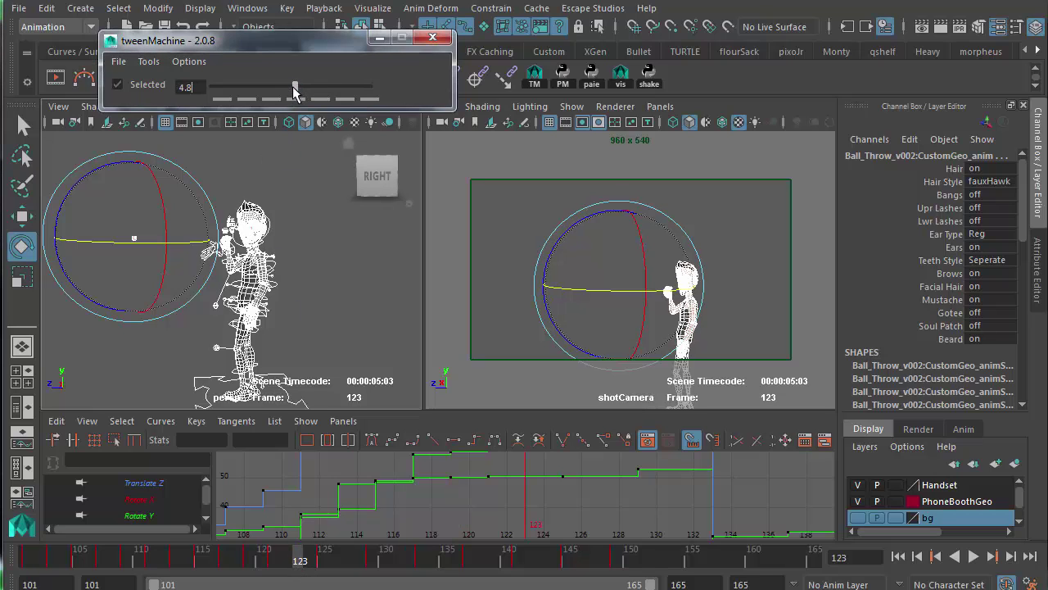
click(348, 563)
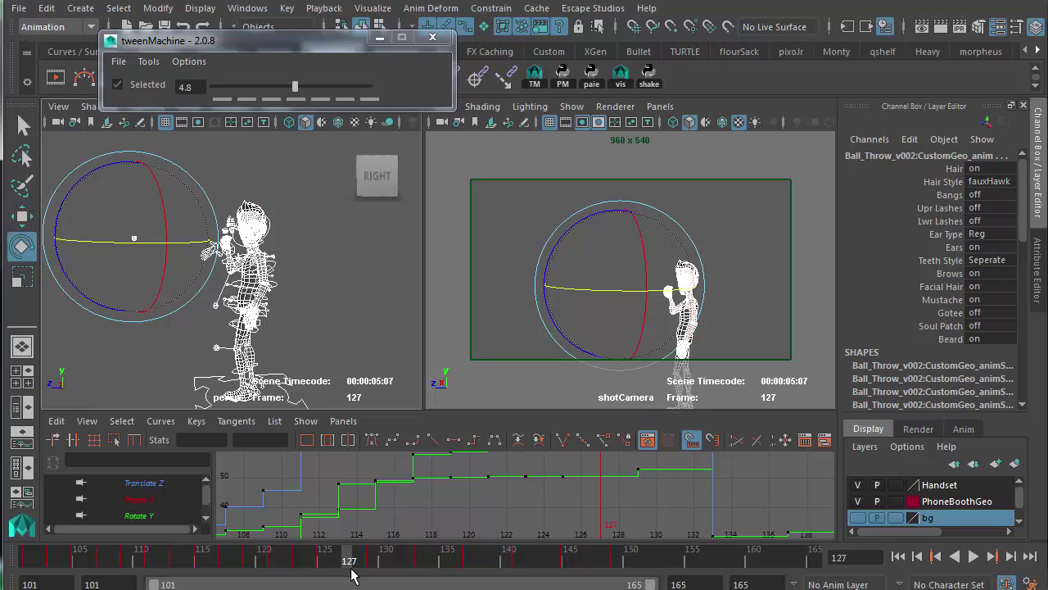
click(294, 88)
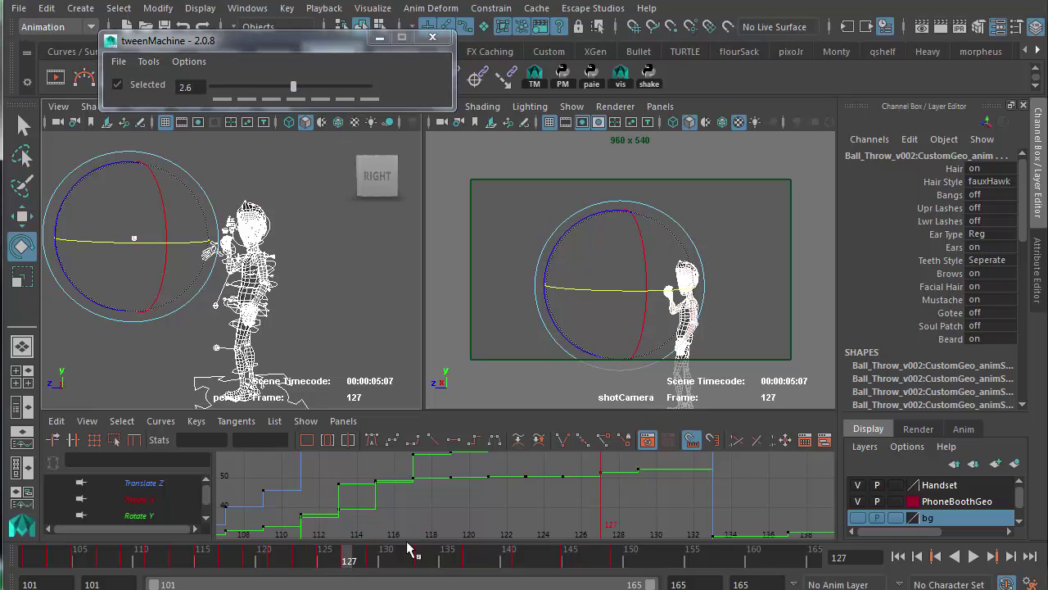
click(394, 565)
click(290, 87)
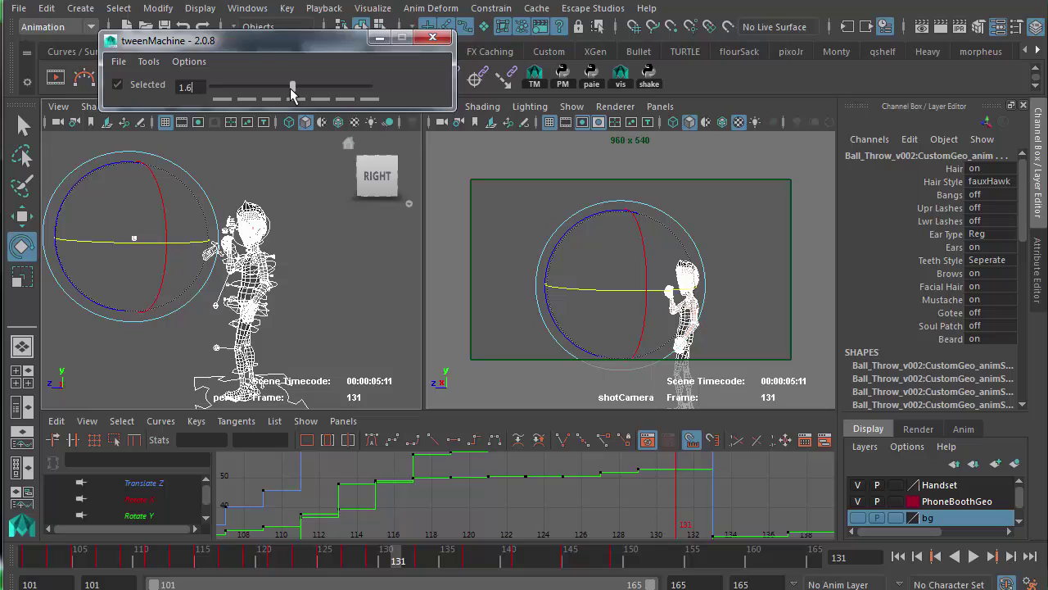
click(442, 564)
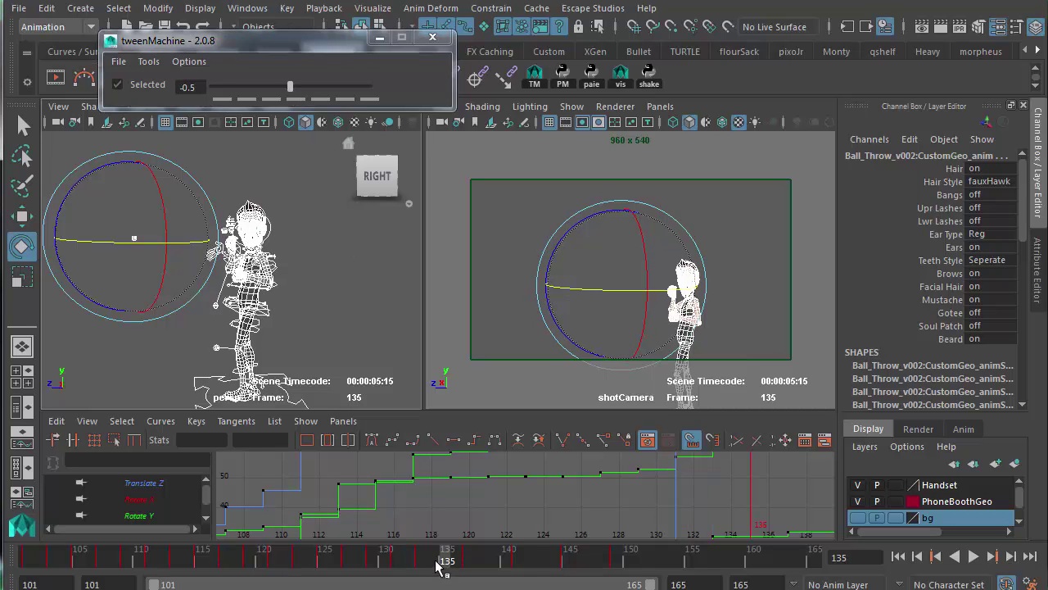
drag(440, 565, 227, 563)
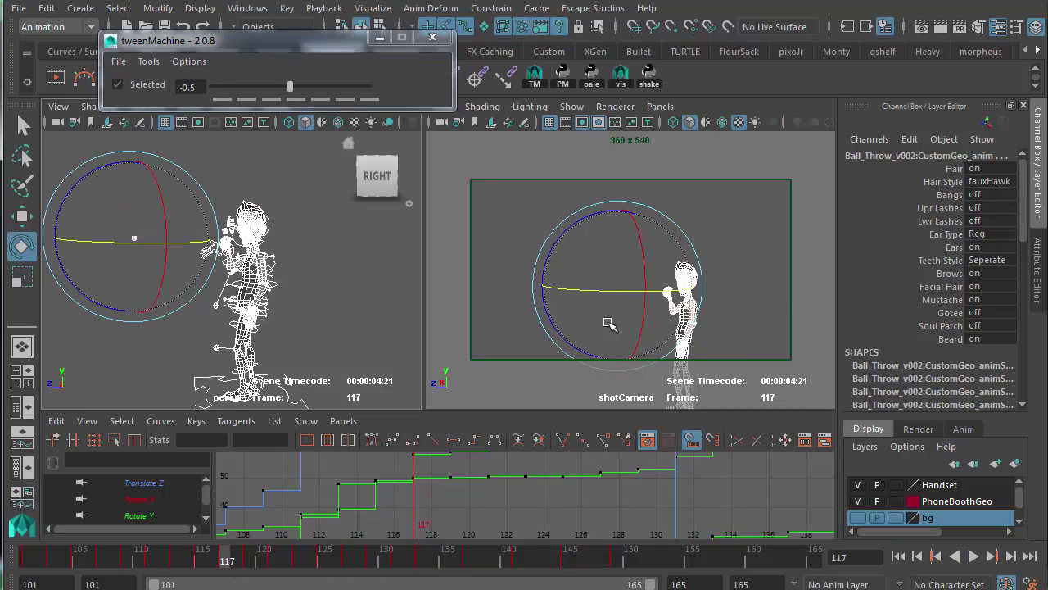
Maximize the shotCamera view and play the shot twice from frame 101 with nothing selected
key(space)
key(alt+shift+v)
click(319, 344)
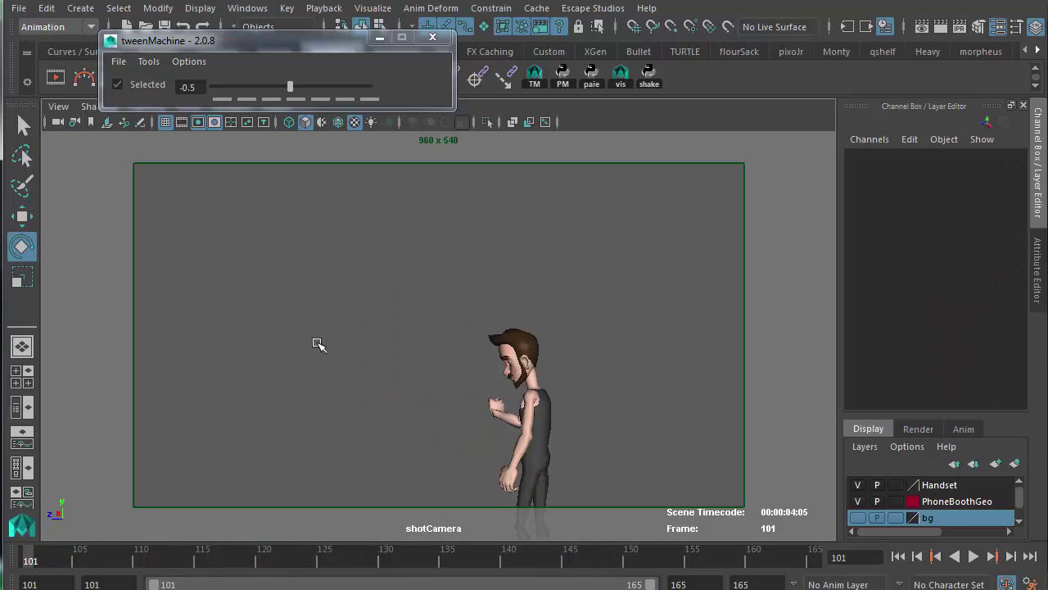
click(973, 556)
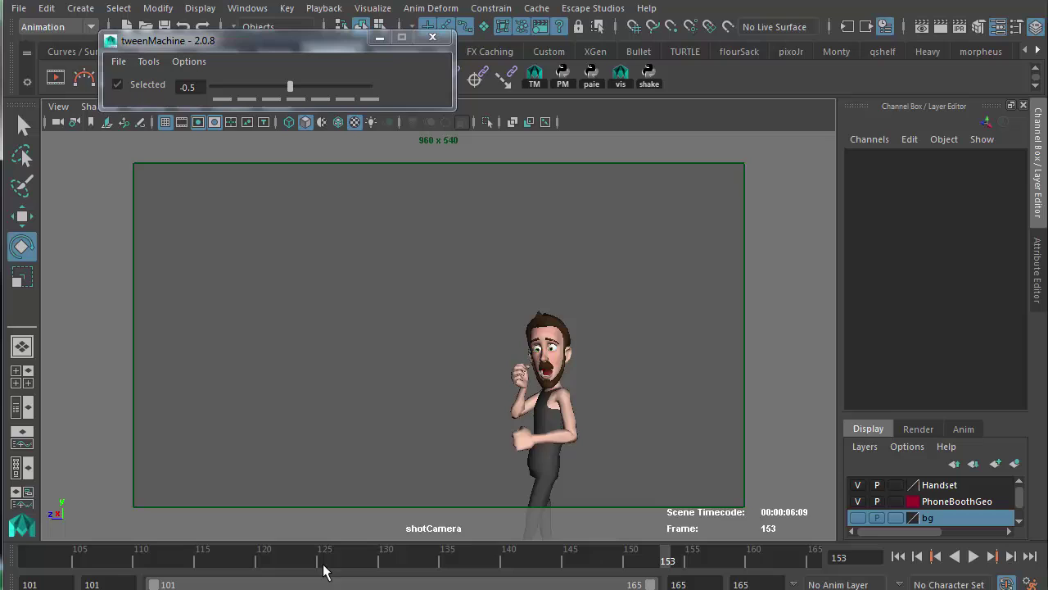
click(899, 556)
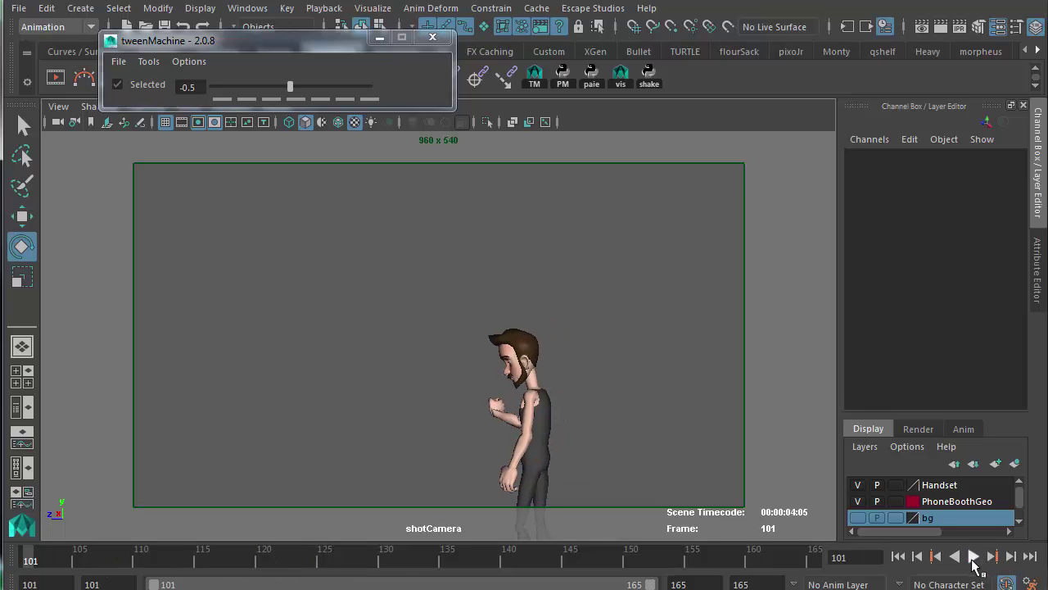
click(973, 556)
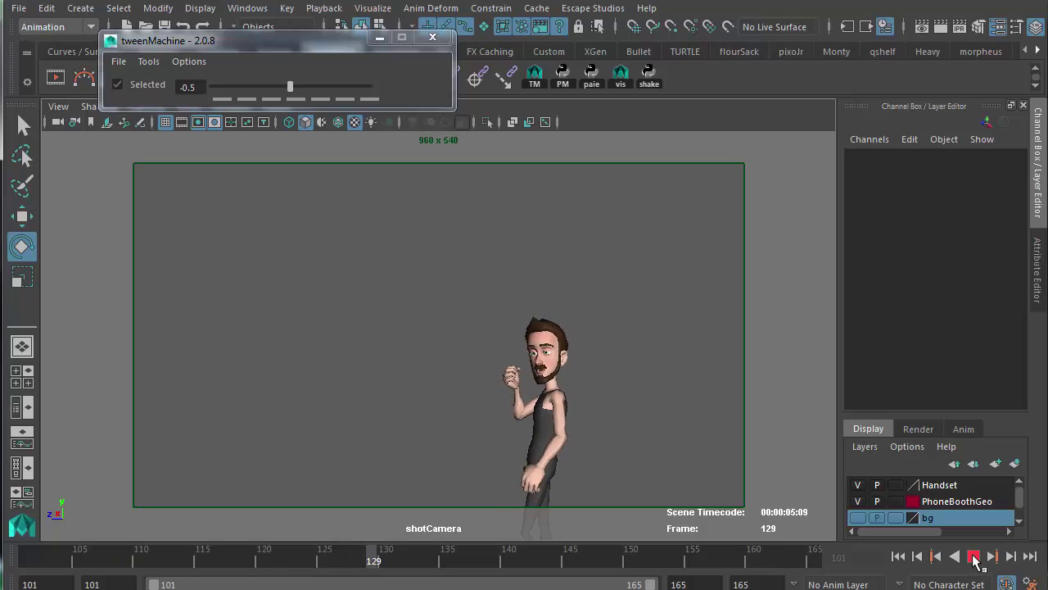
Stop playback at frame 136 and restore the persp, shotCamera and Graph Editor layout, reframed
click(974, 557)
key(space)
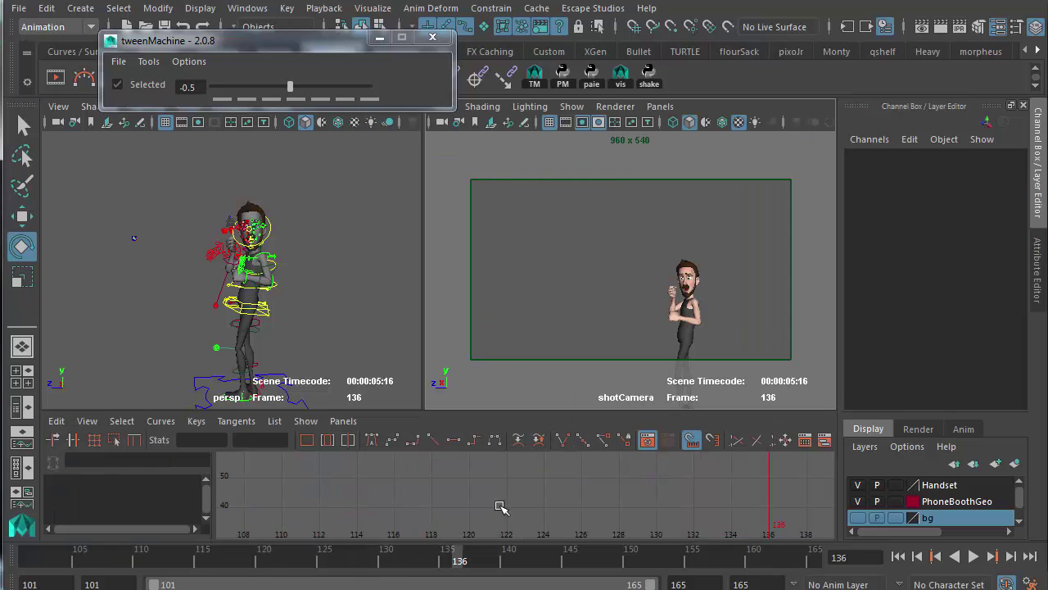
key(f)
Marquee-select the character's controls in persp and undo the last in-between key
drag(184, 190, 279, 379)
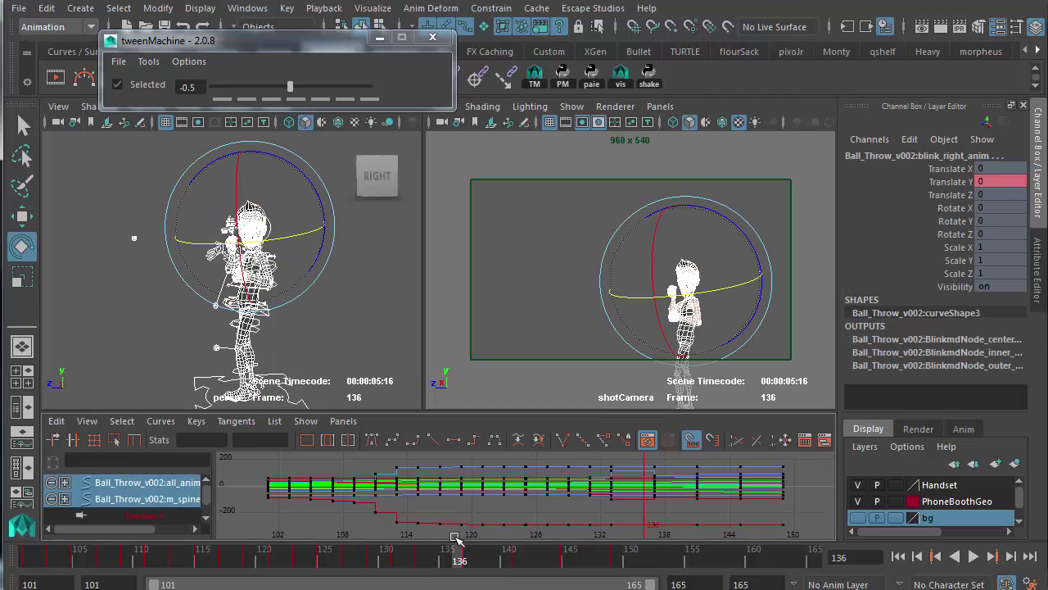
click(445, 527)
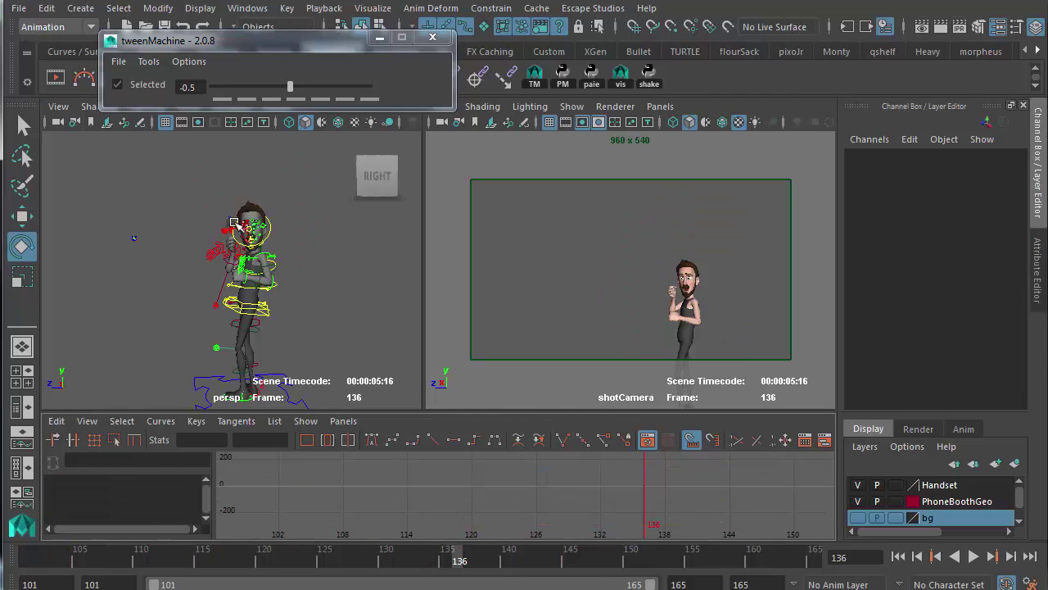
drag(168, 176, 307, 407)
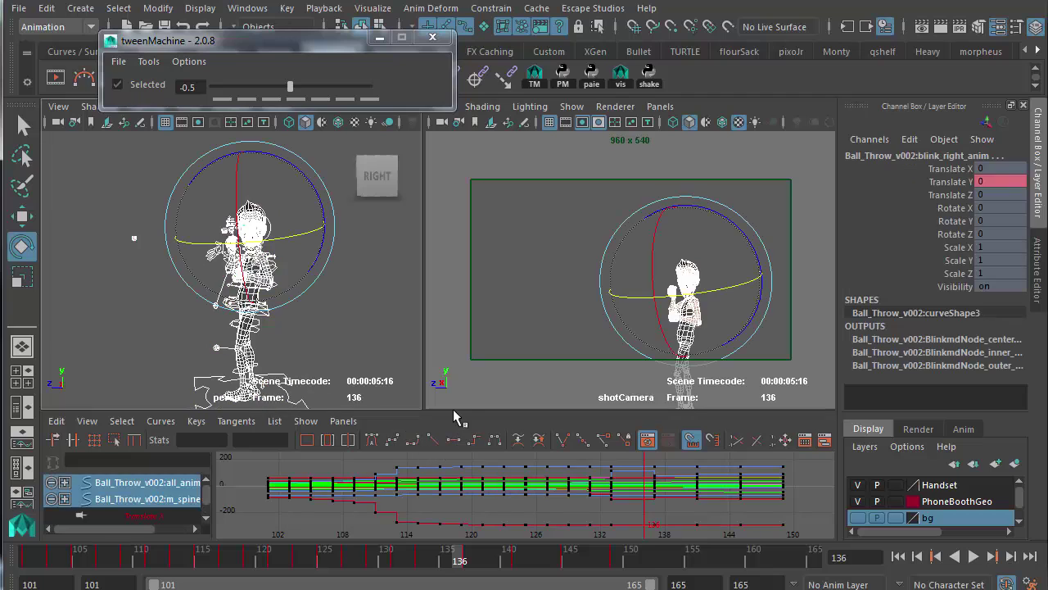
click(474, 503)
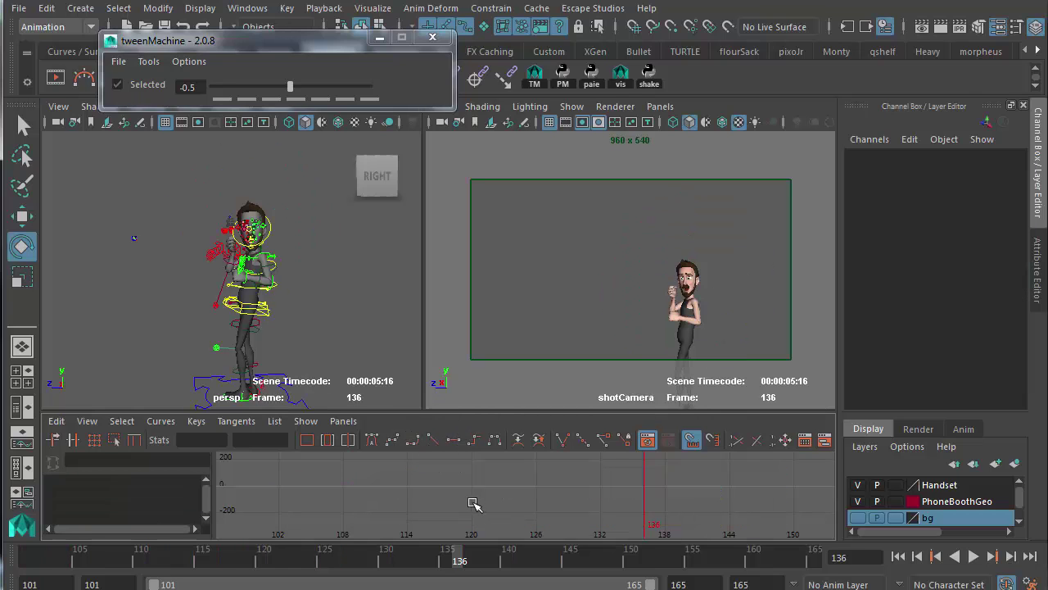
key(ctrl+z)
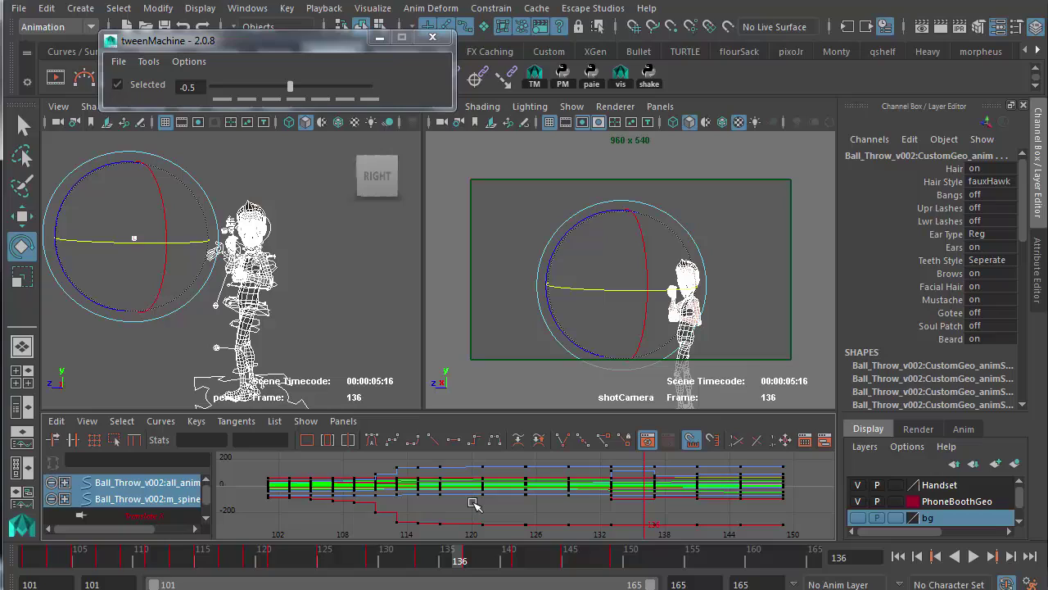
key(ctrl+z)
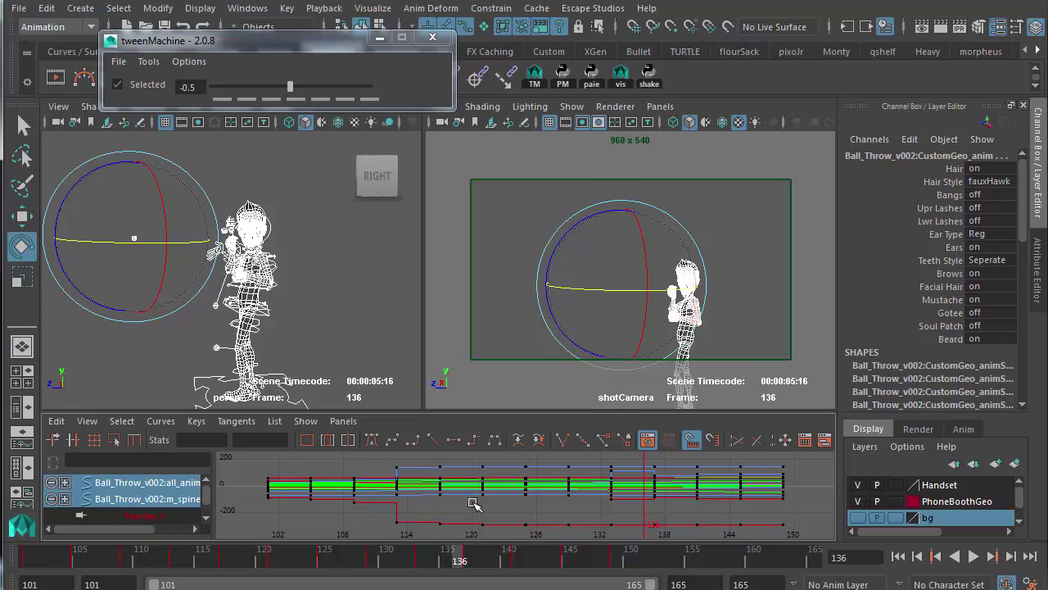